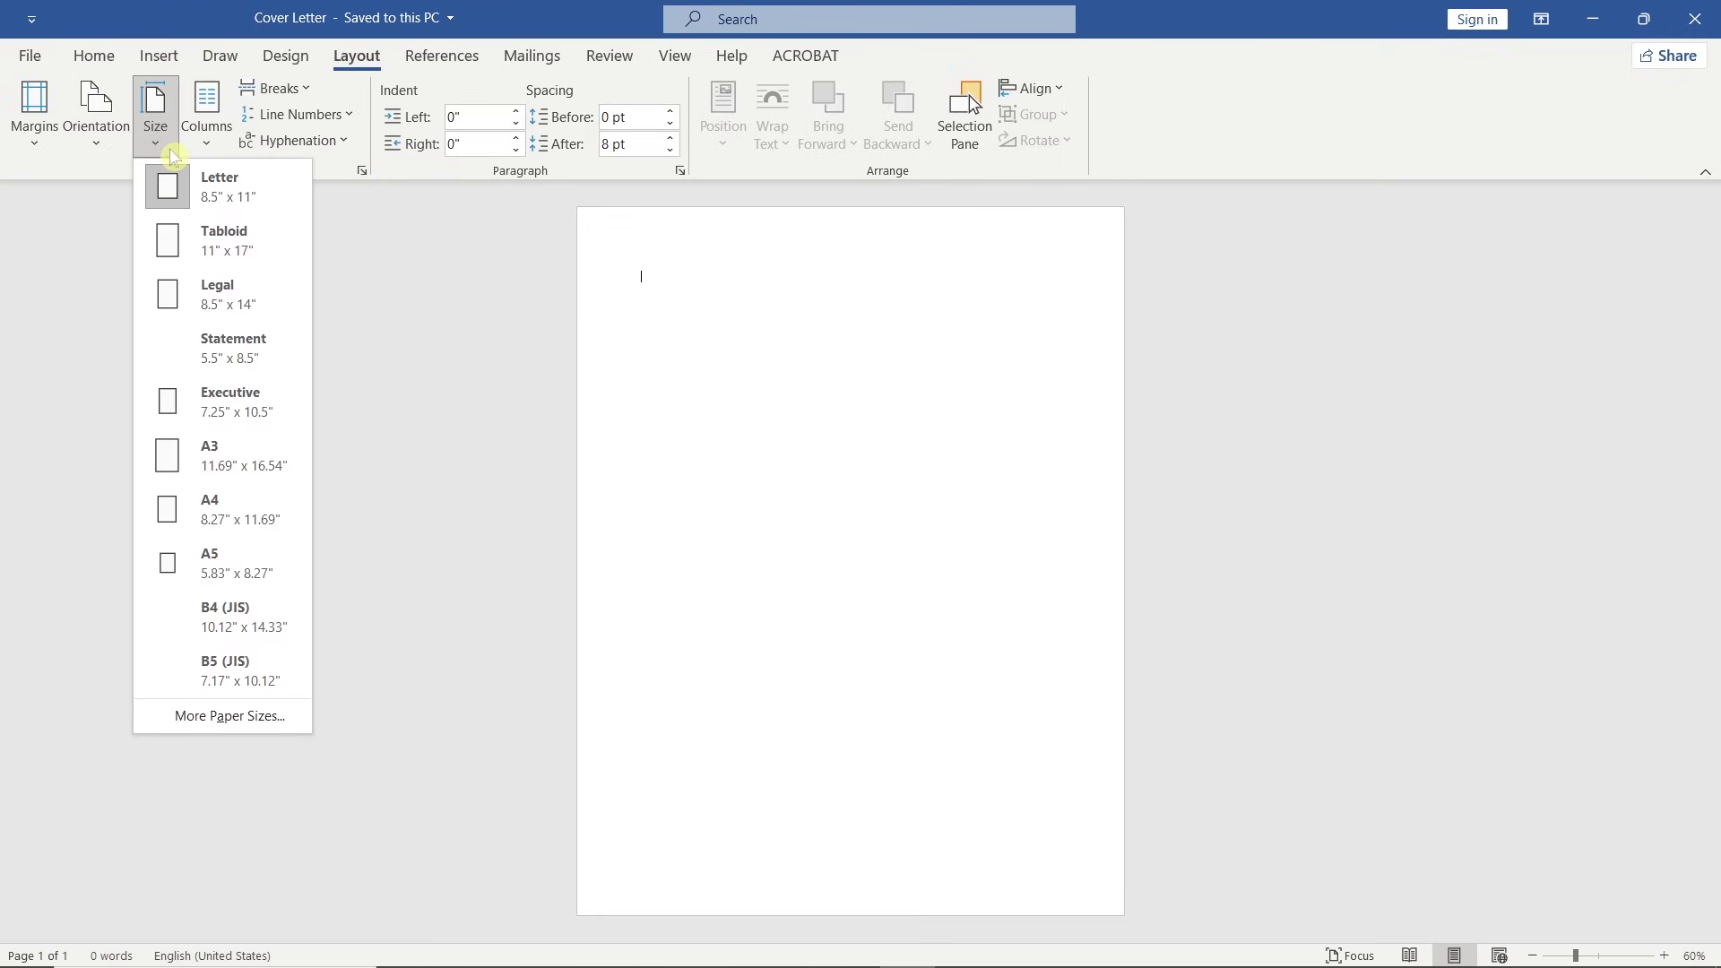
Set the page size to A4 with Narrow 0.5-inch margins.
{"action": "left_click", "coordinate": [242, 511]}
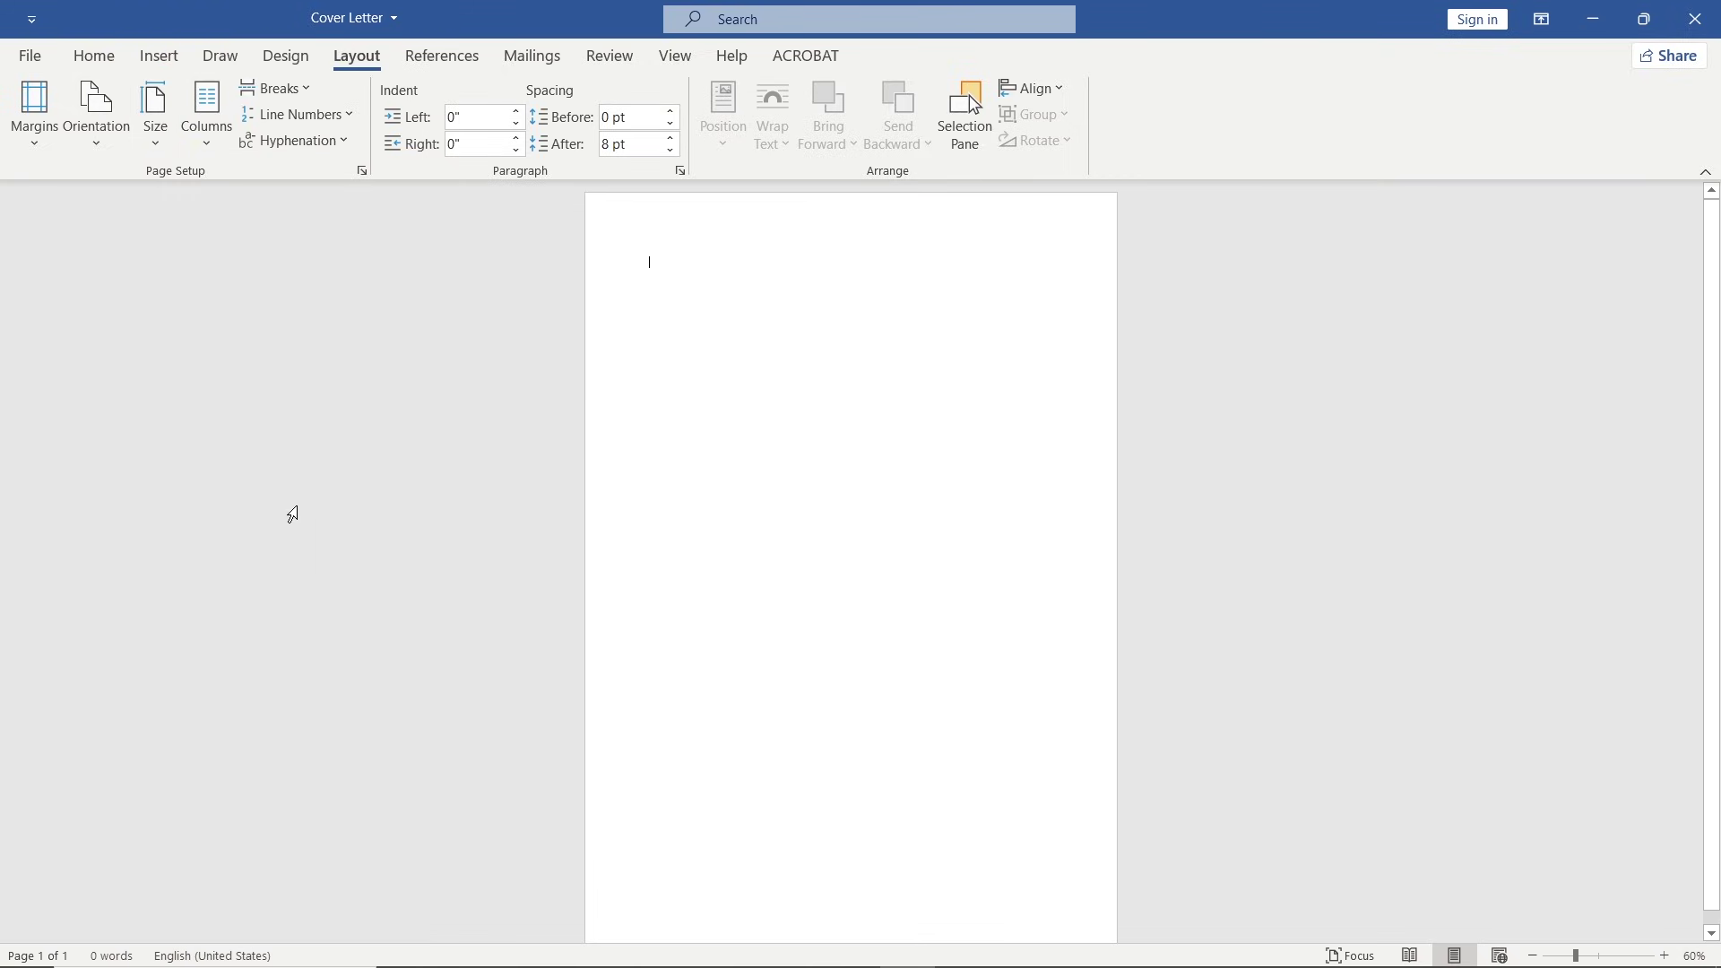
{"action": "left_click", "coordinate": [40, 134]}
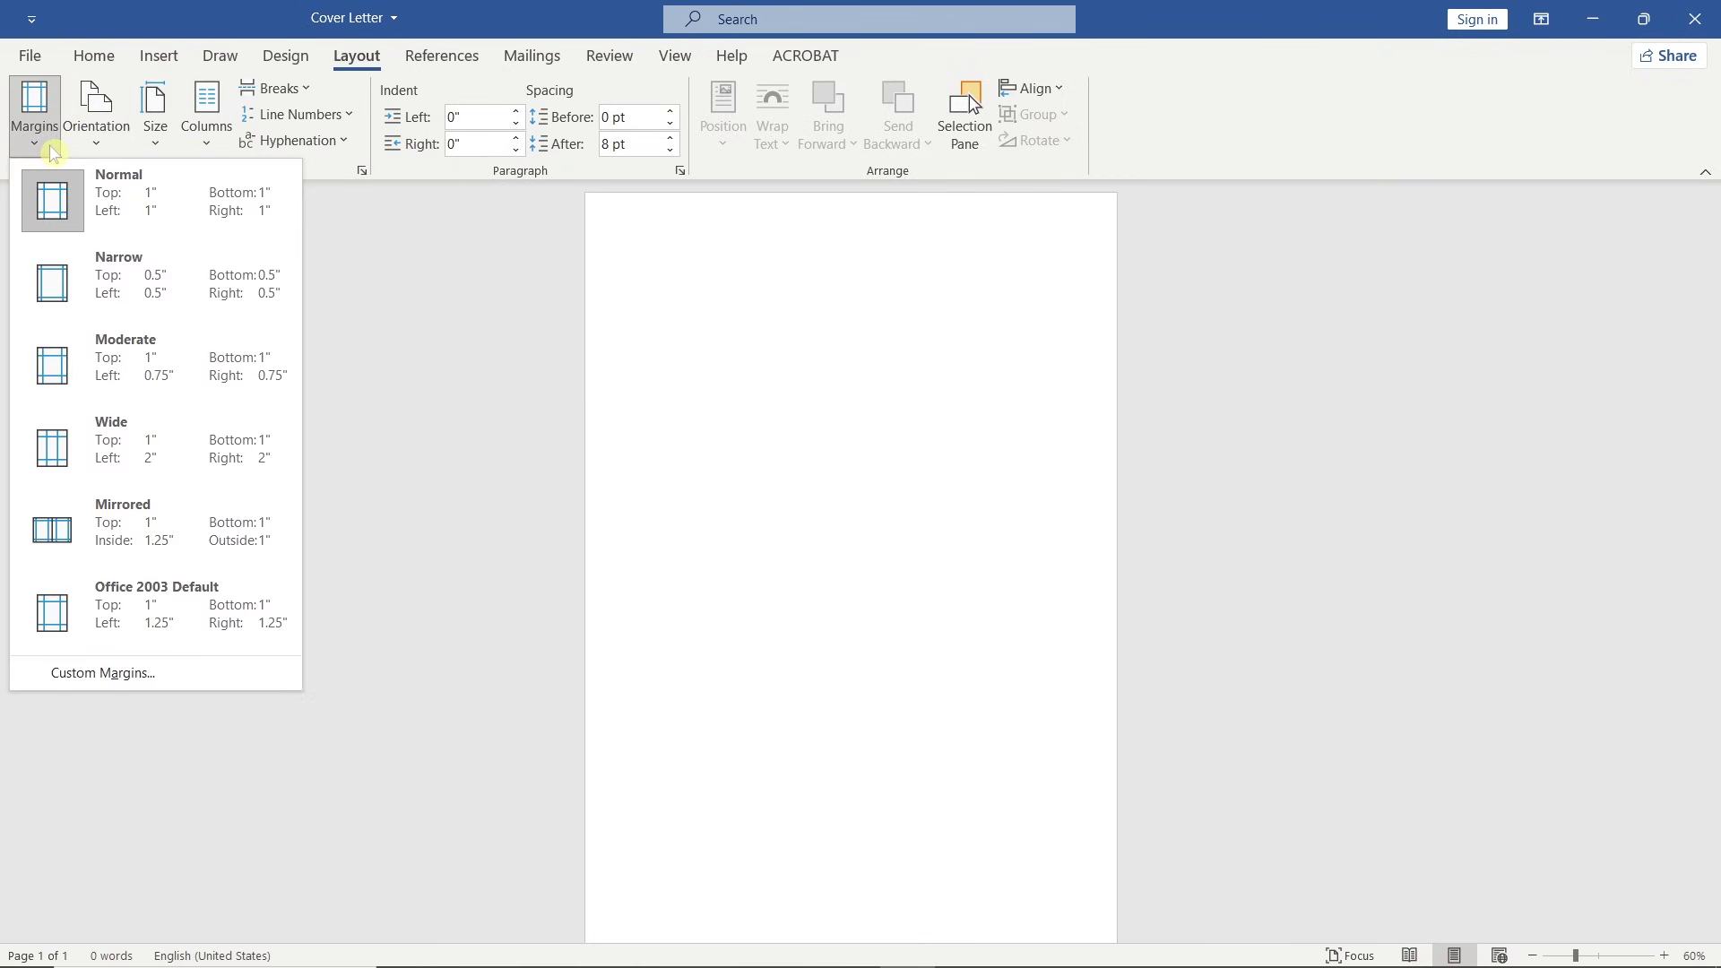
{"action": "left_click", "coordinate": [180, 277]}
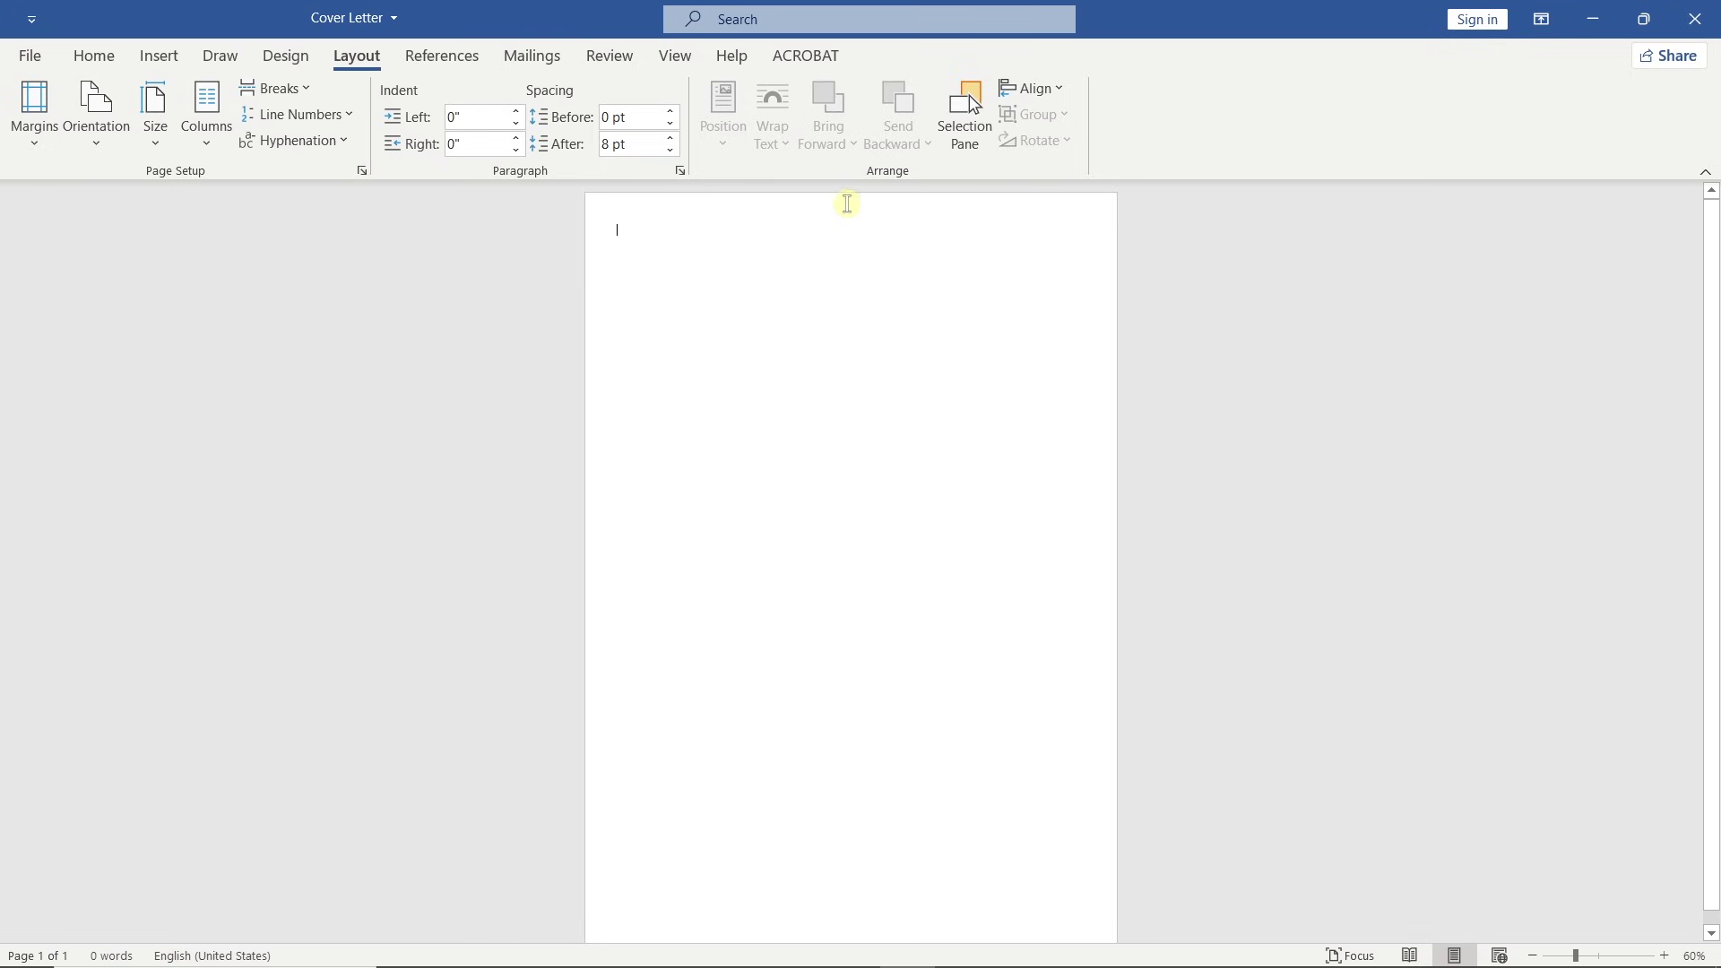
{"action": "left_click", "coordinate": [1060, 88]}
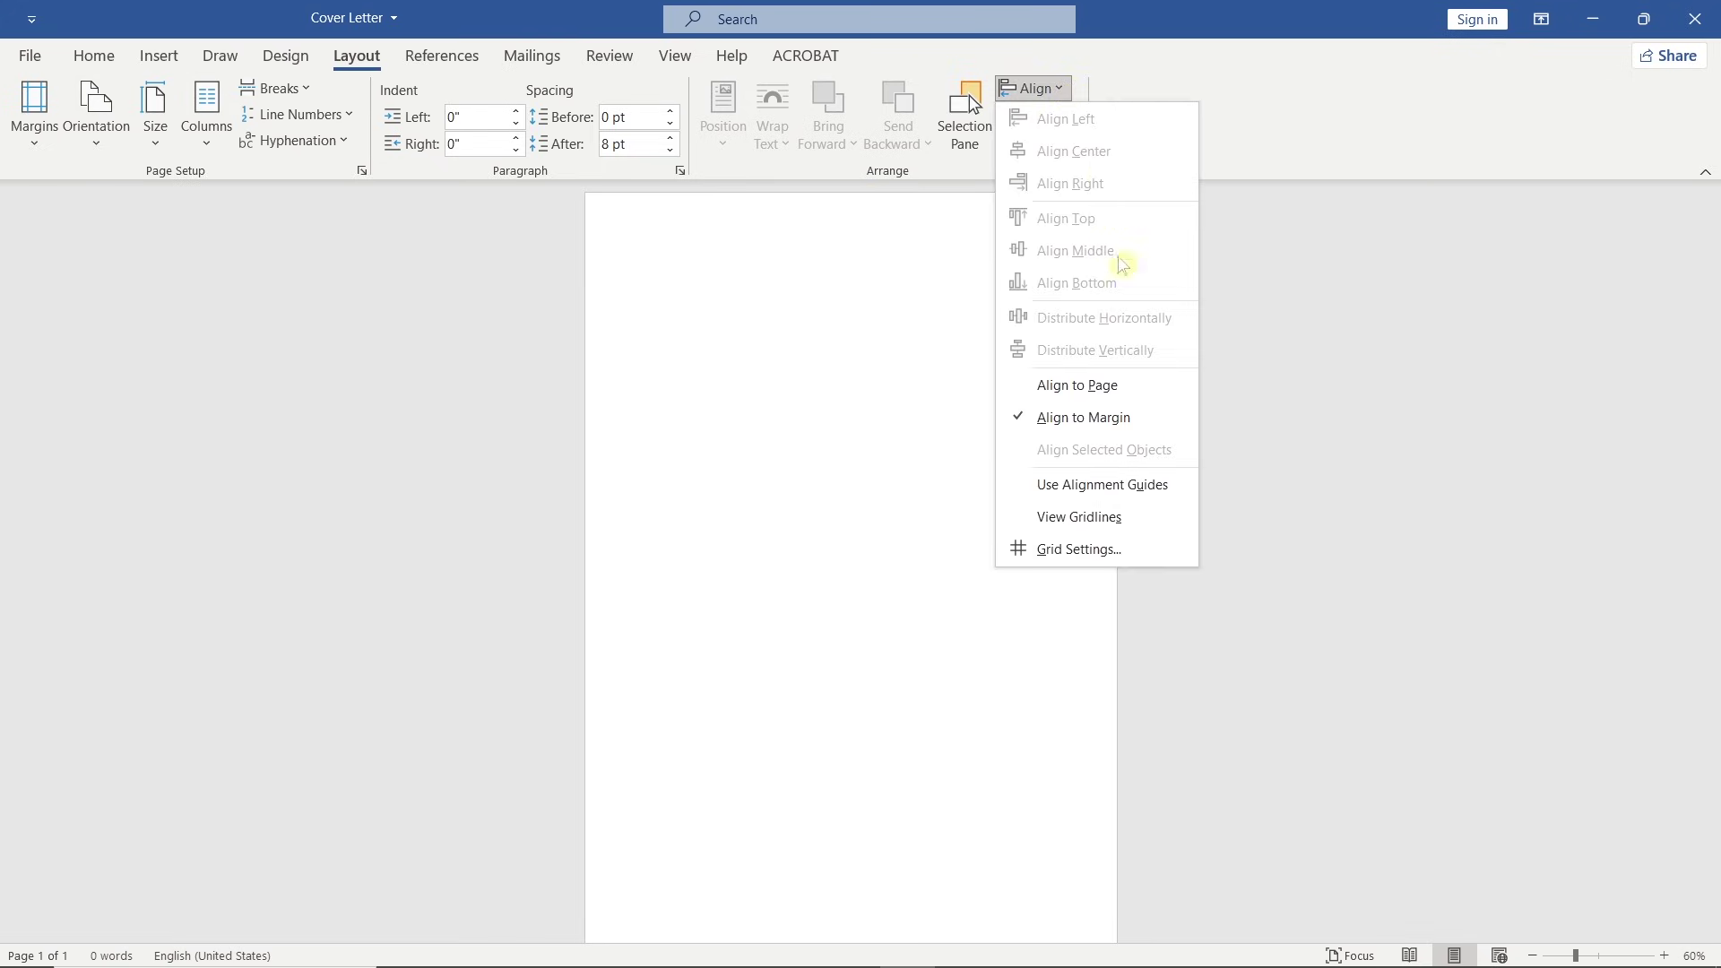
Turn on alignment guides and type the applicant's name as a bold 48 pt heading.
{"action": "left_click", "coordinate": [1188, 485]}
{"action": "scroll", "coordinate": [1185, 481], "scroll_direction": "up", "scroll_amount": 4}
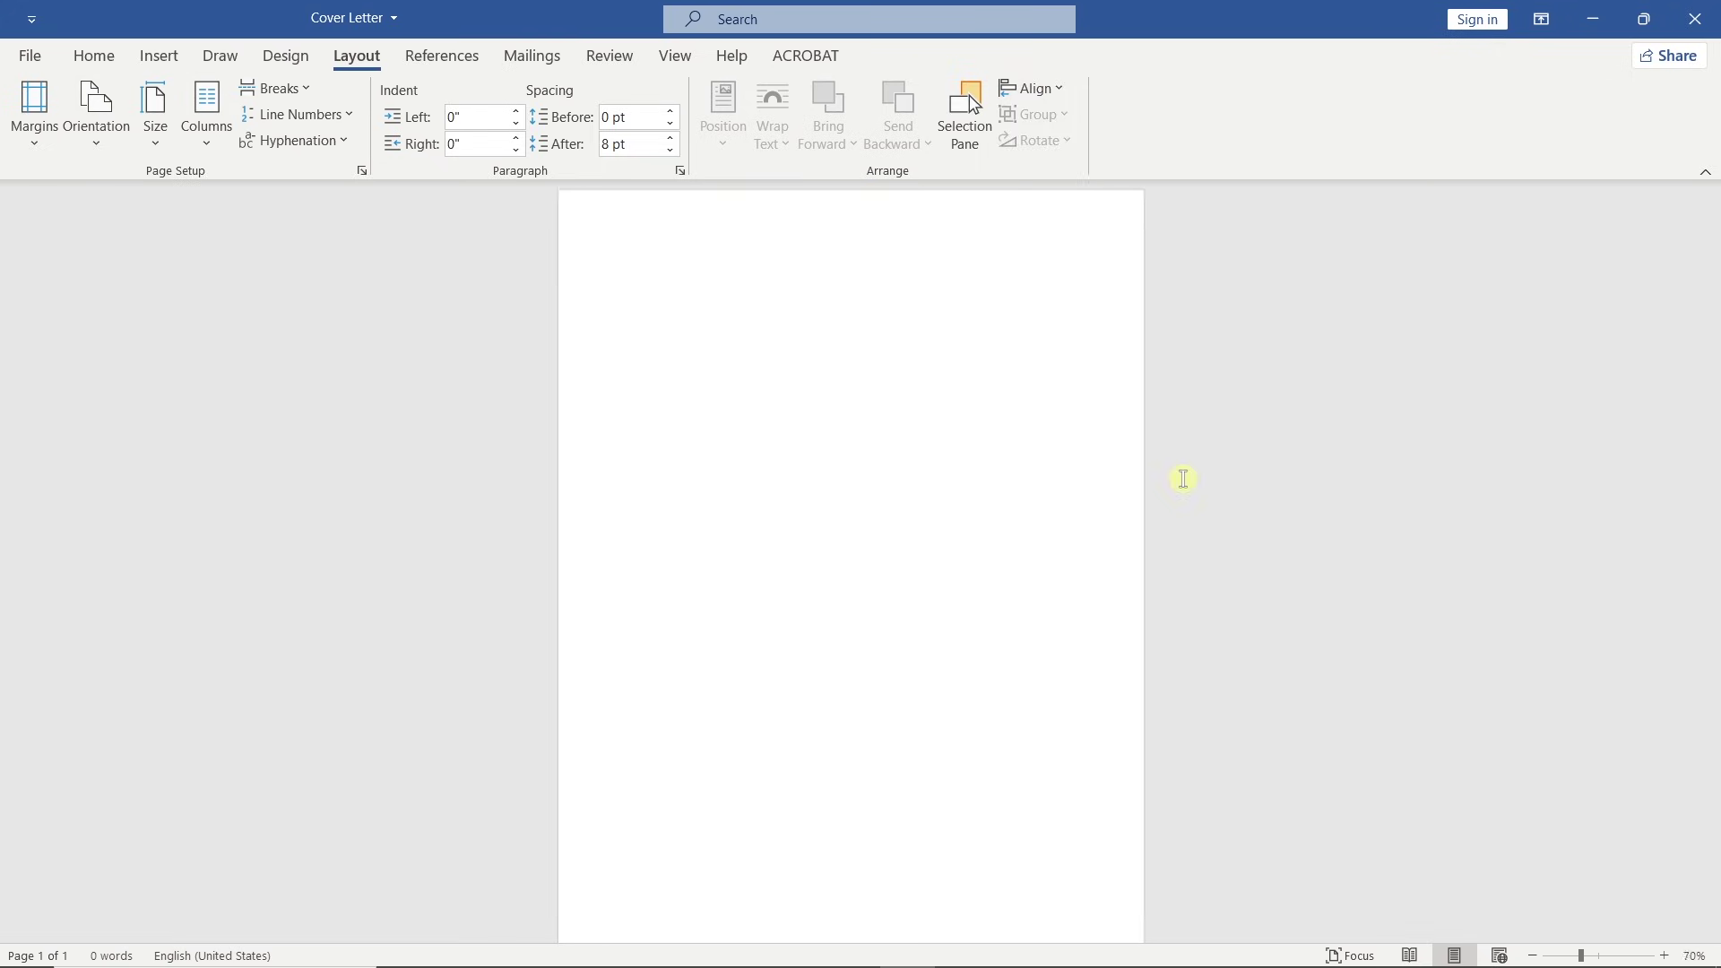
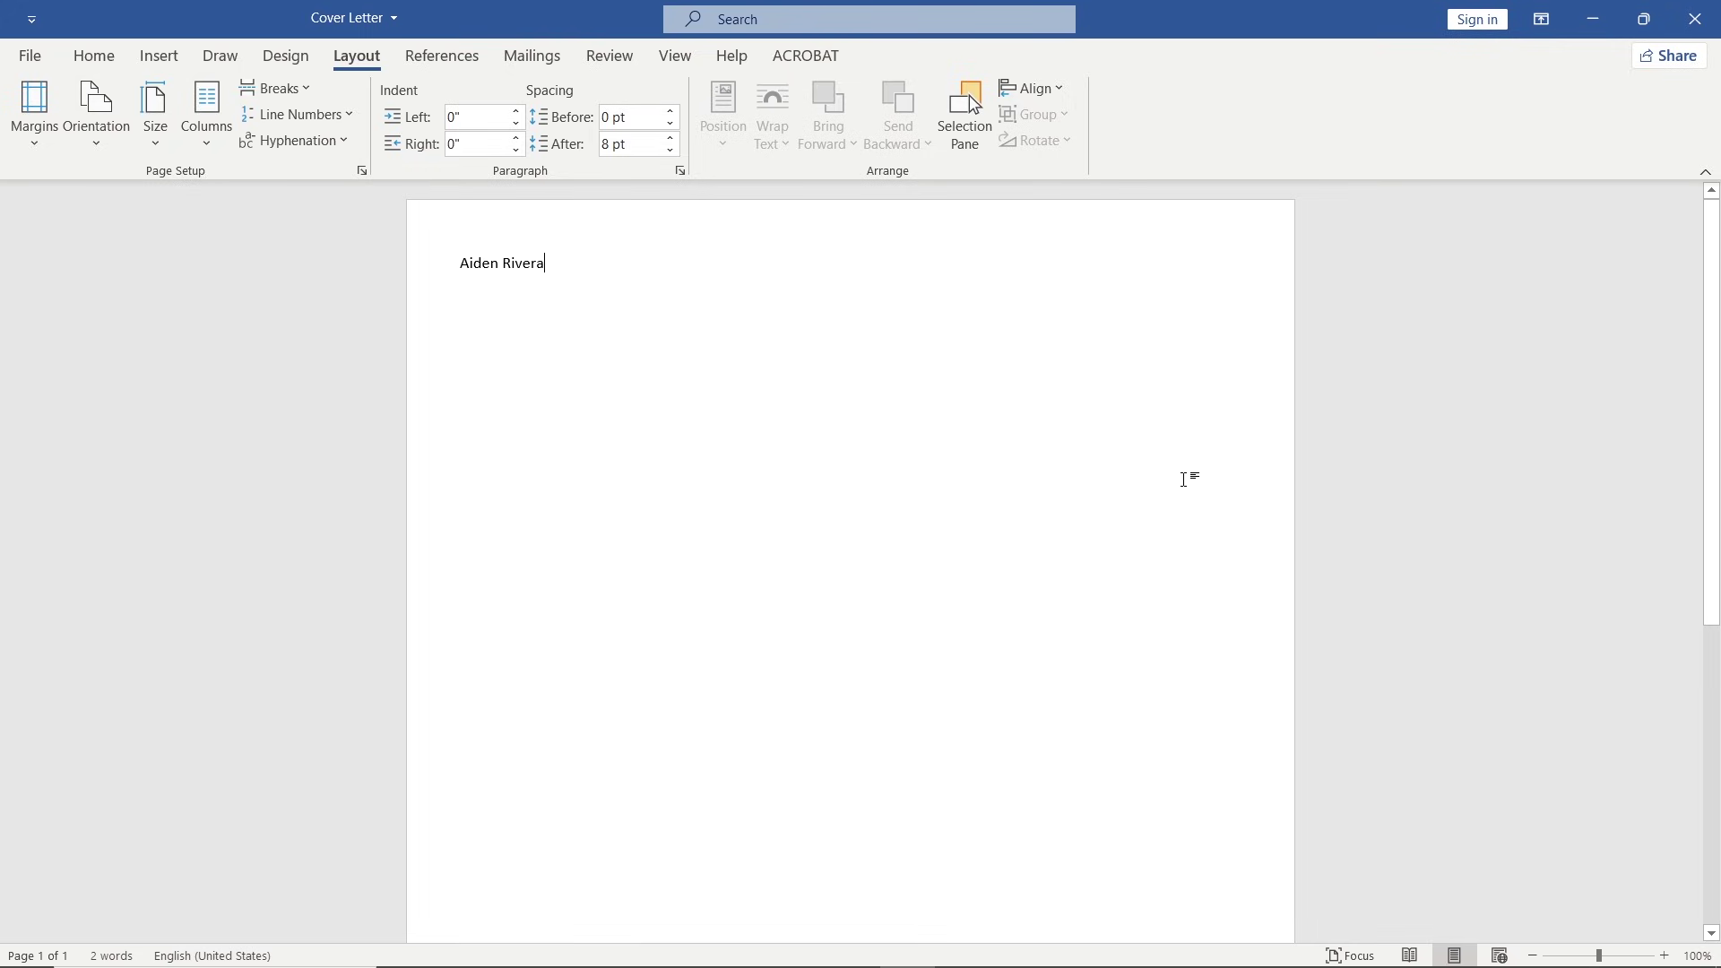
{"action": "left_click_drag", "start_coordinate": [549, 265], "coordinate": [461, 264]}
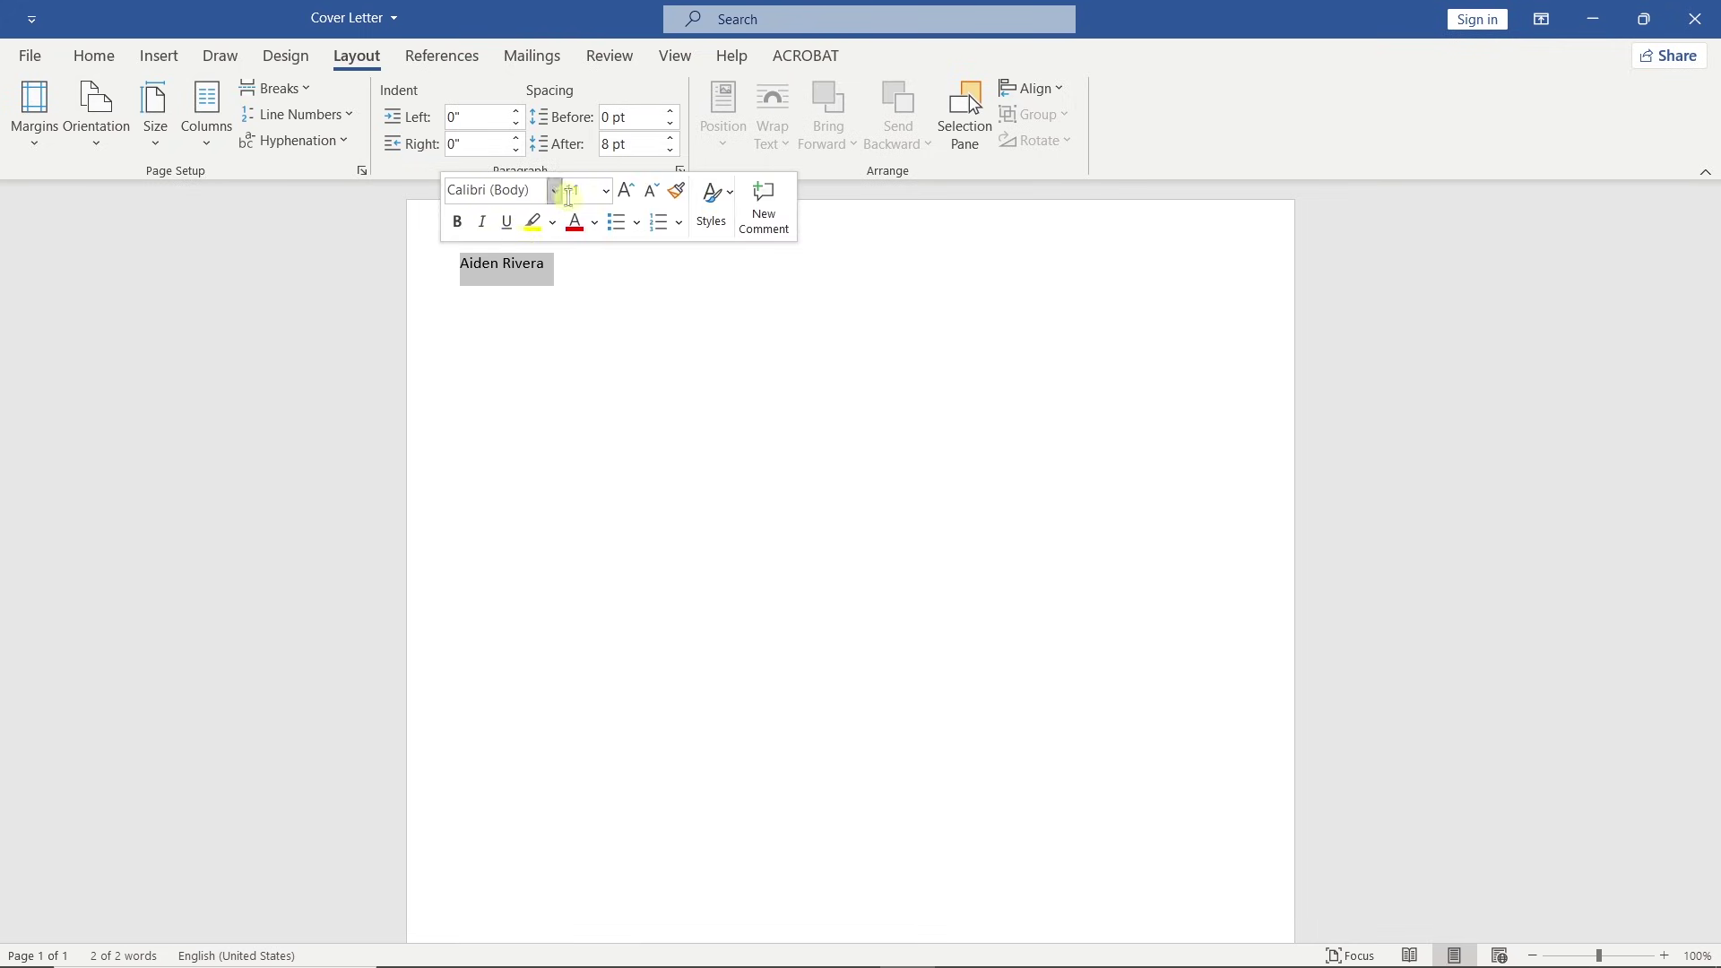
{"action": "left_click", "coordinate": [607, 192]}
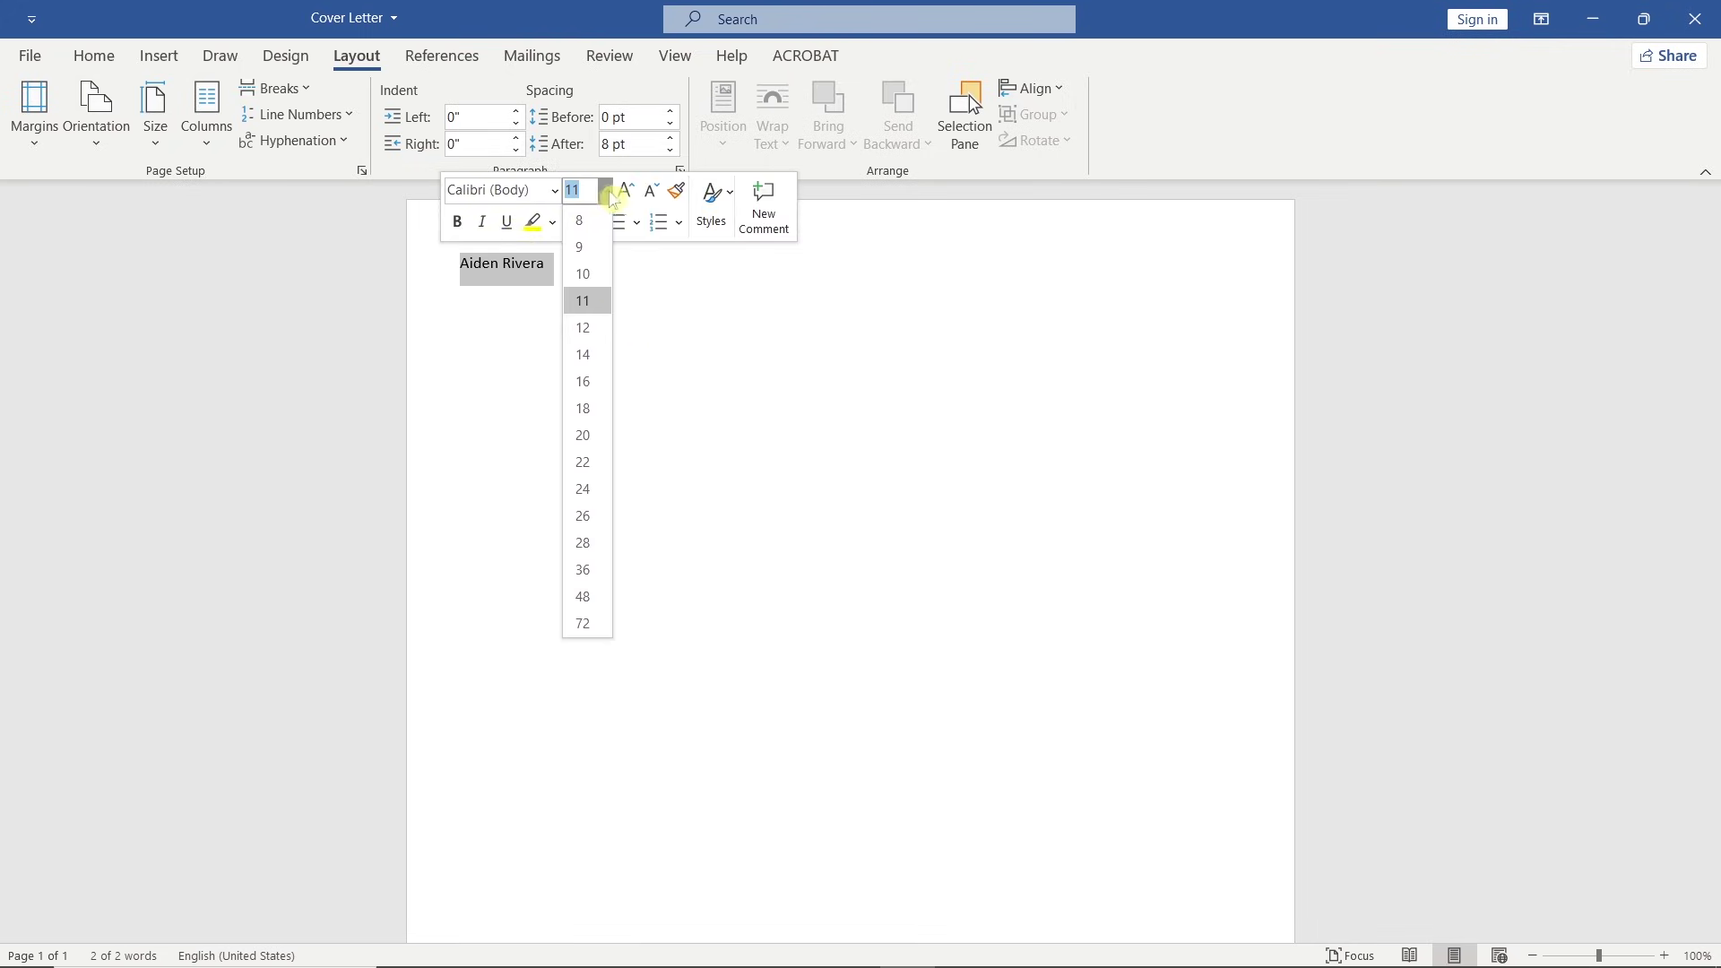
{"action": "left_click", "coordinate": [607, 596]}
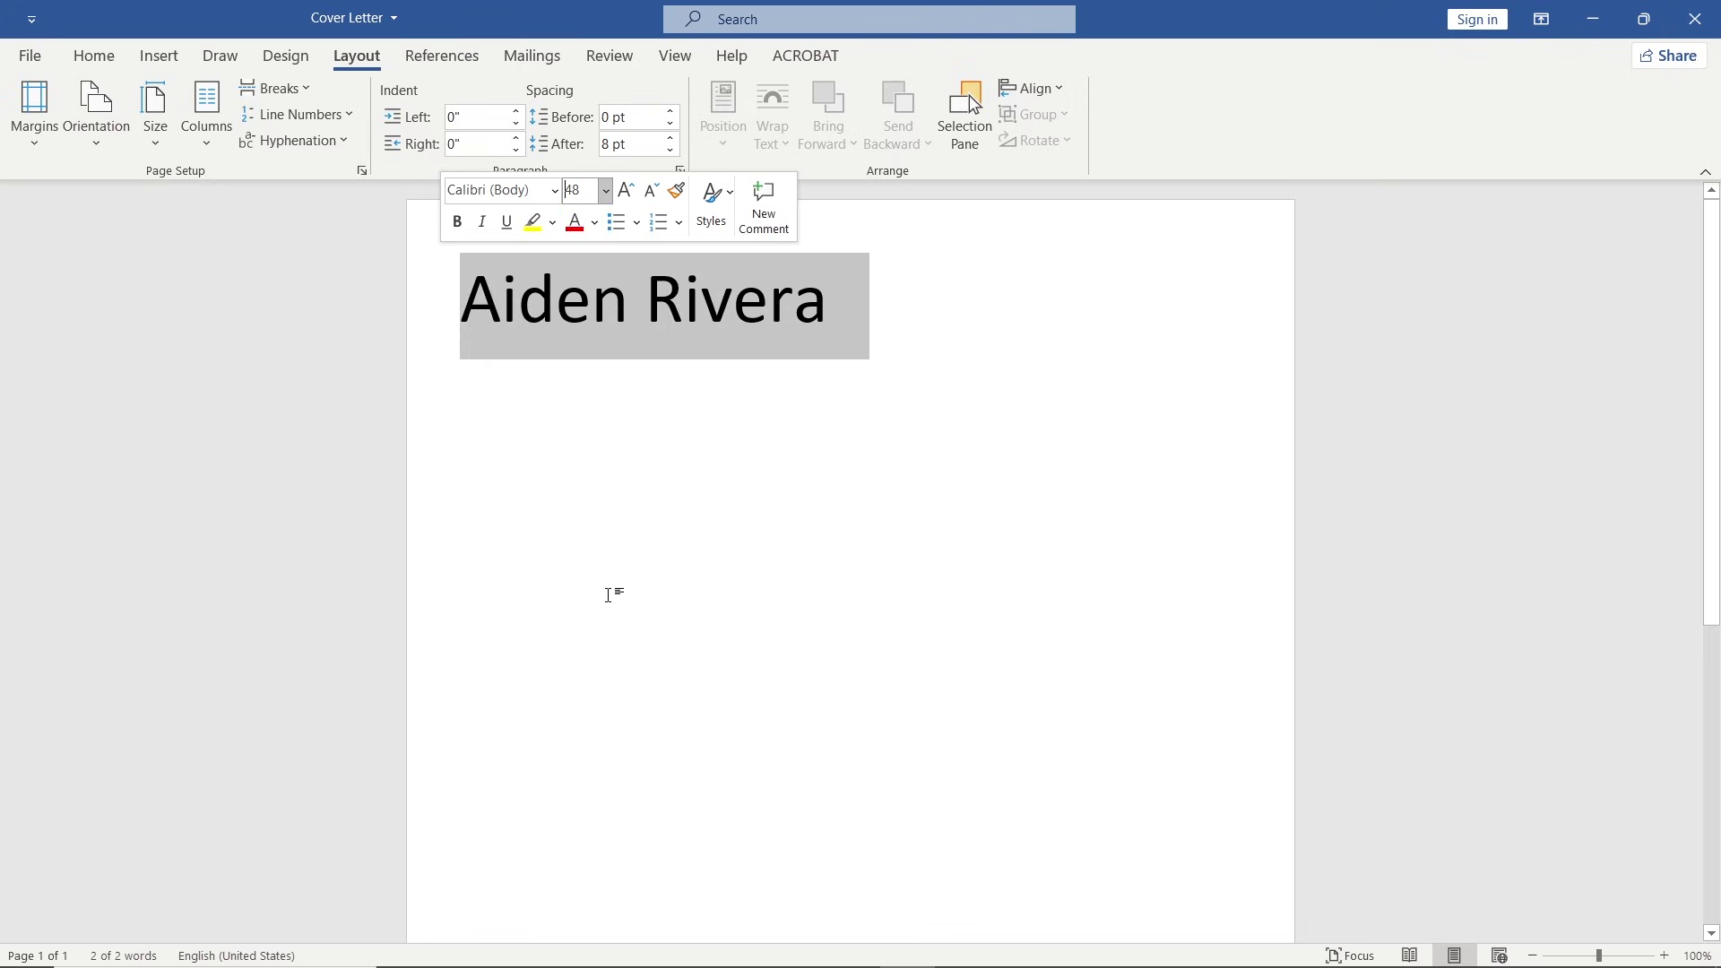
{"action": "left_click", "coordinate": [457, 221]}
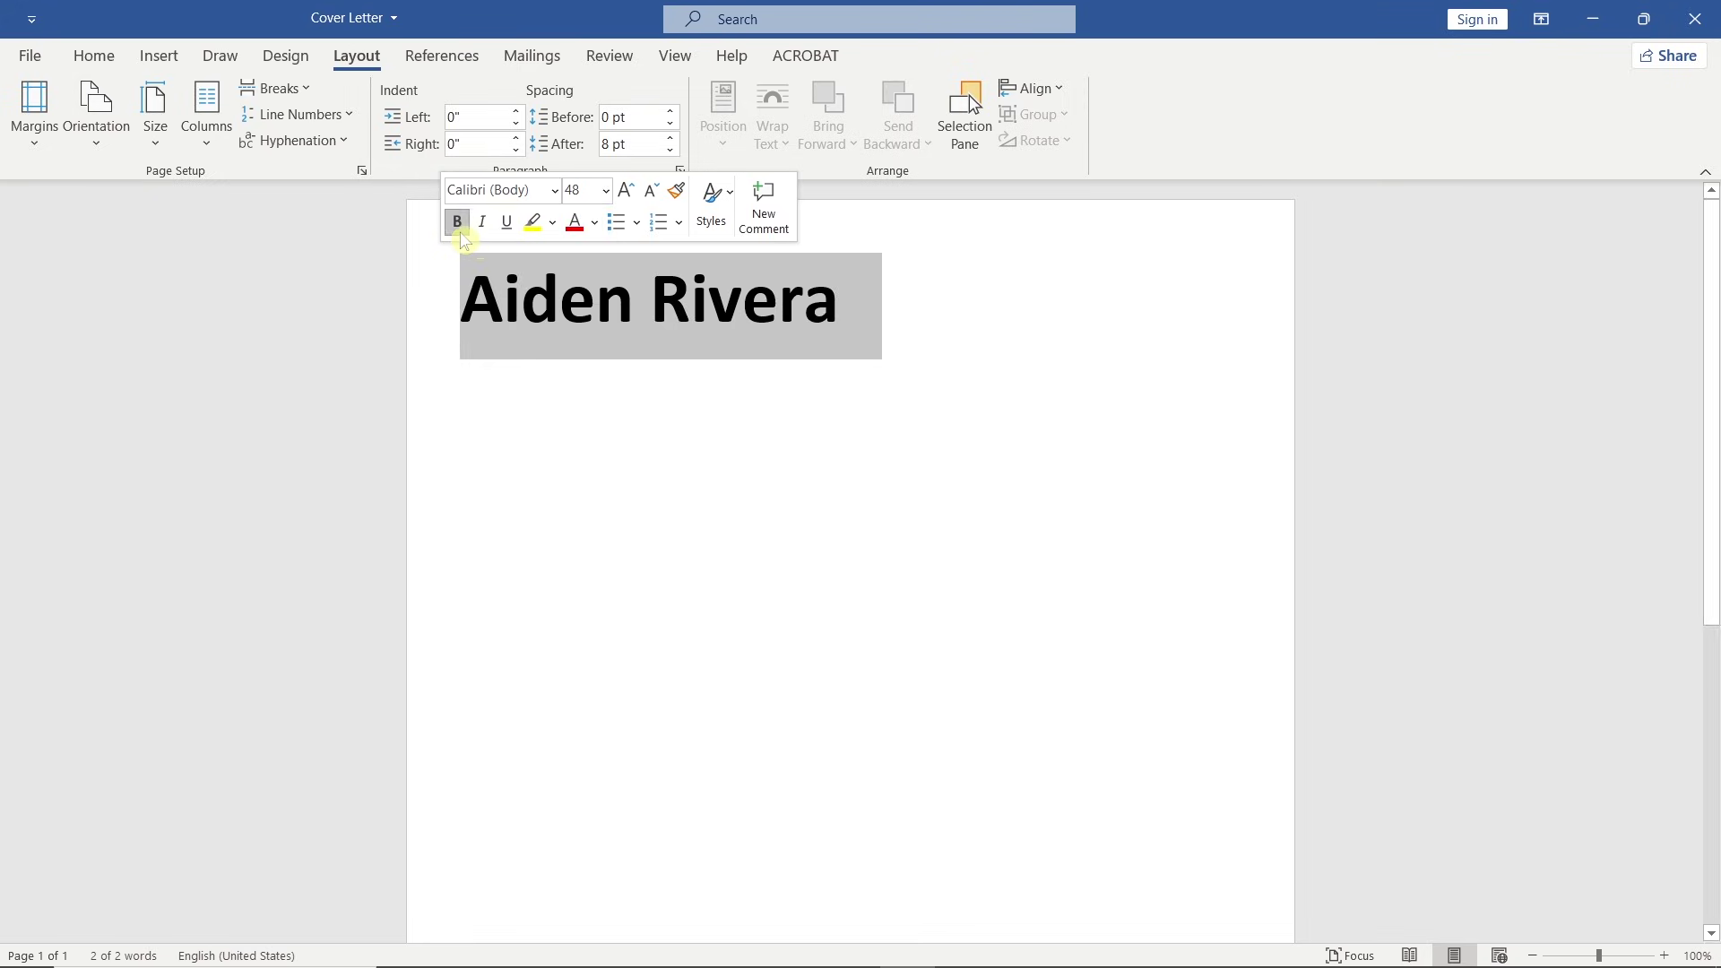
Add 'IT Support Specialist' on the line below the name at 16 pt.
{"action": "left_click", "coordinate": [865, 299]}
{"action": "key", "text": "Return"}
{"action": "type", "text": "IT Supp"}
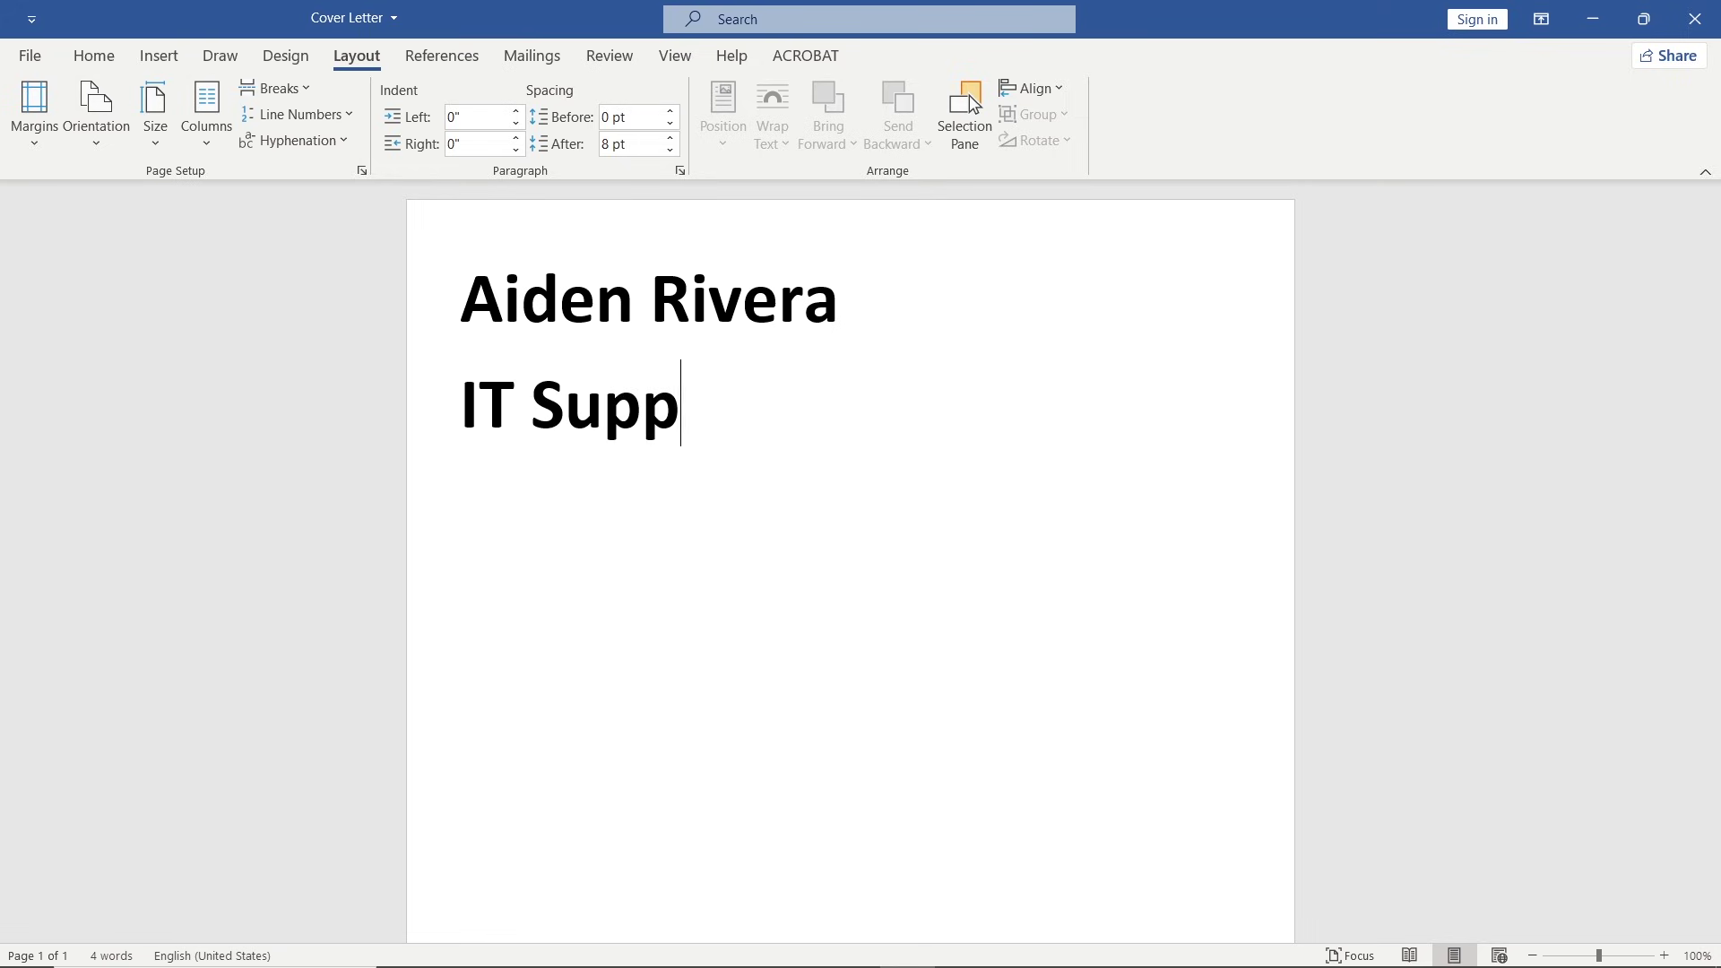
{"action": "type", "text": "ort Specialist"}
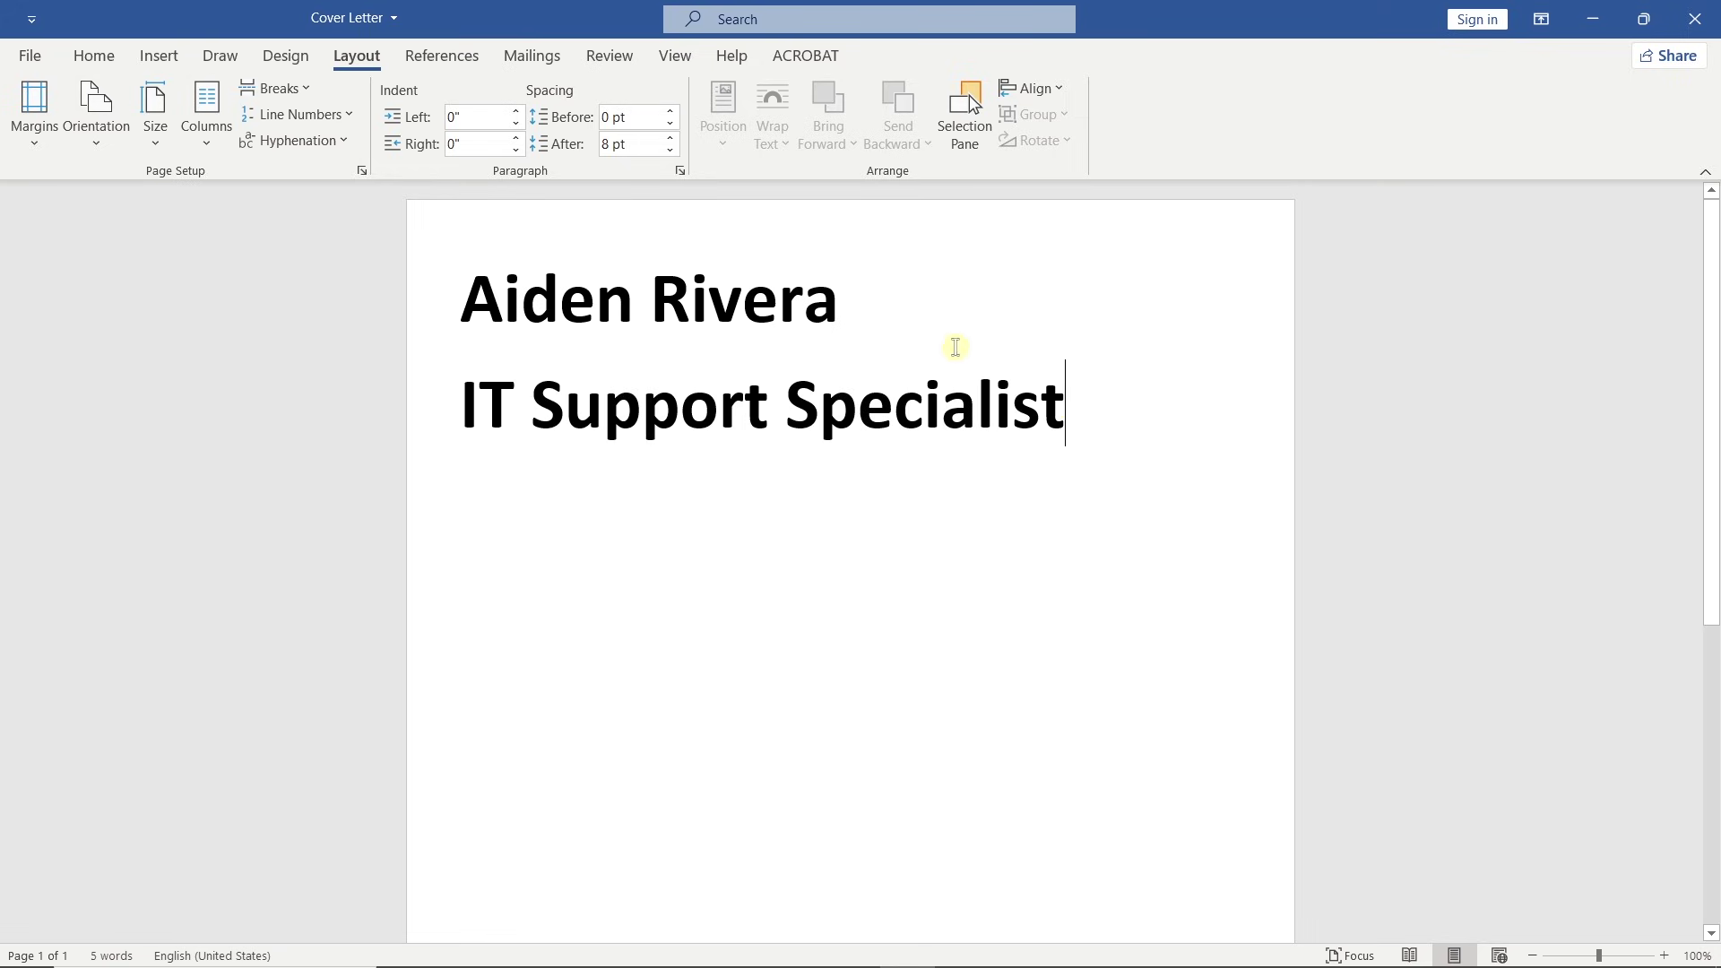
{"action": "left_click_drag", "start_coordinate": [1006, 395], "coordinate": [434, 422]}
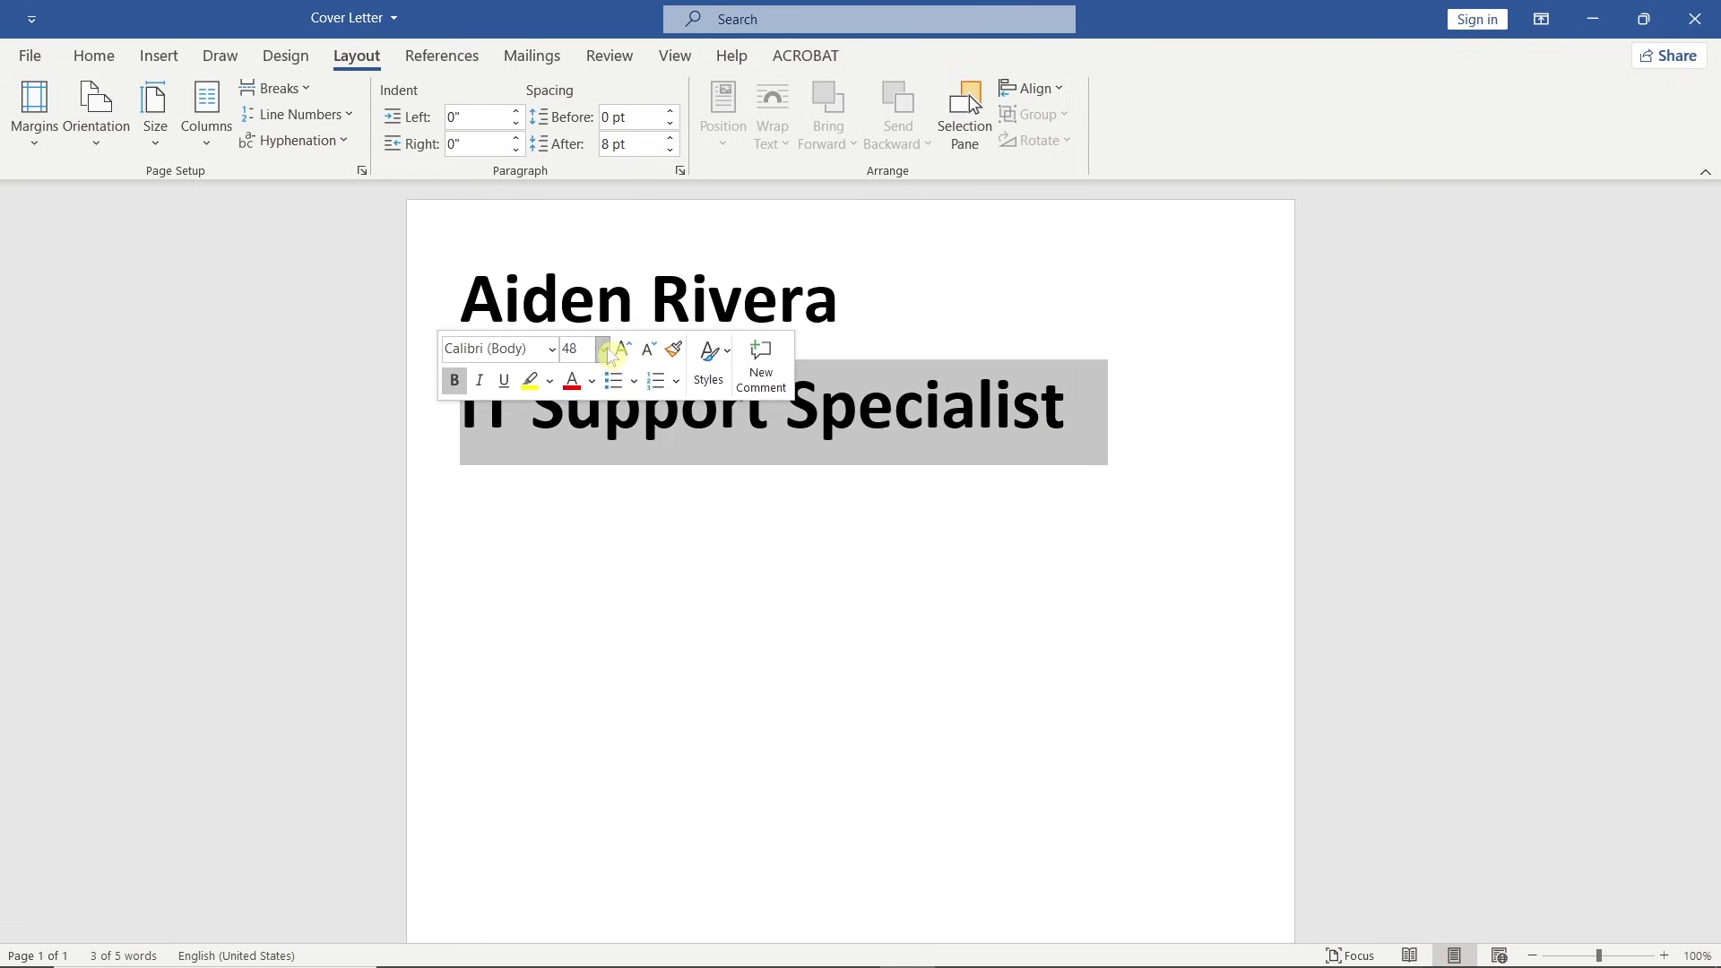
{"action": "left_click", "coordinate": [603, 349]}
{"action": "left_click", "coordinate": [600, 540]}
{"action": "left_click", "coordinate": [600, 533]}
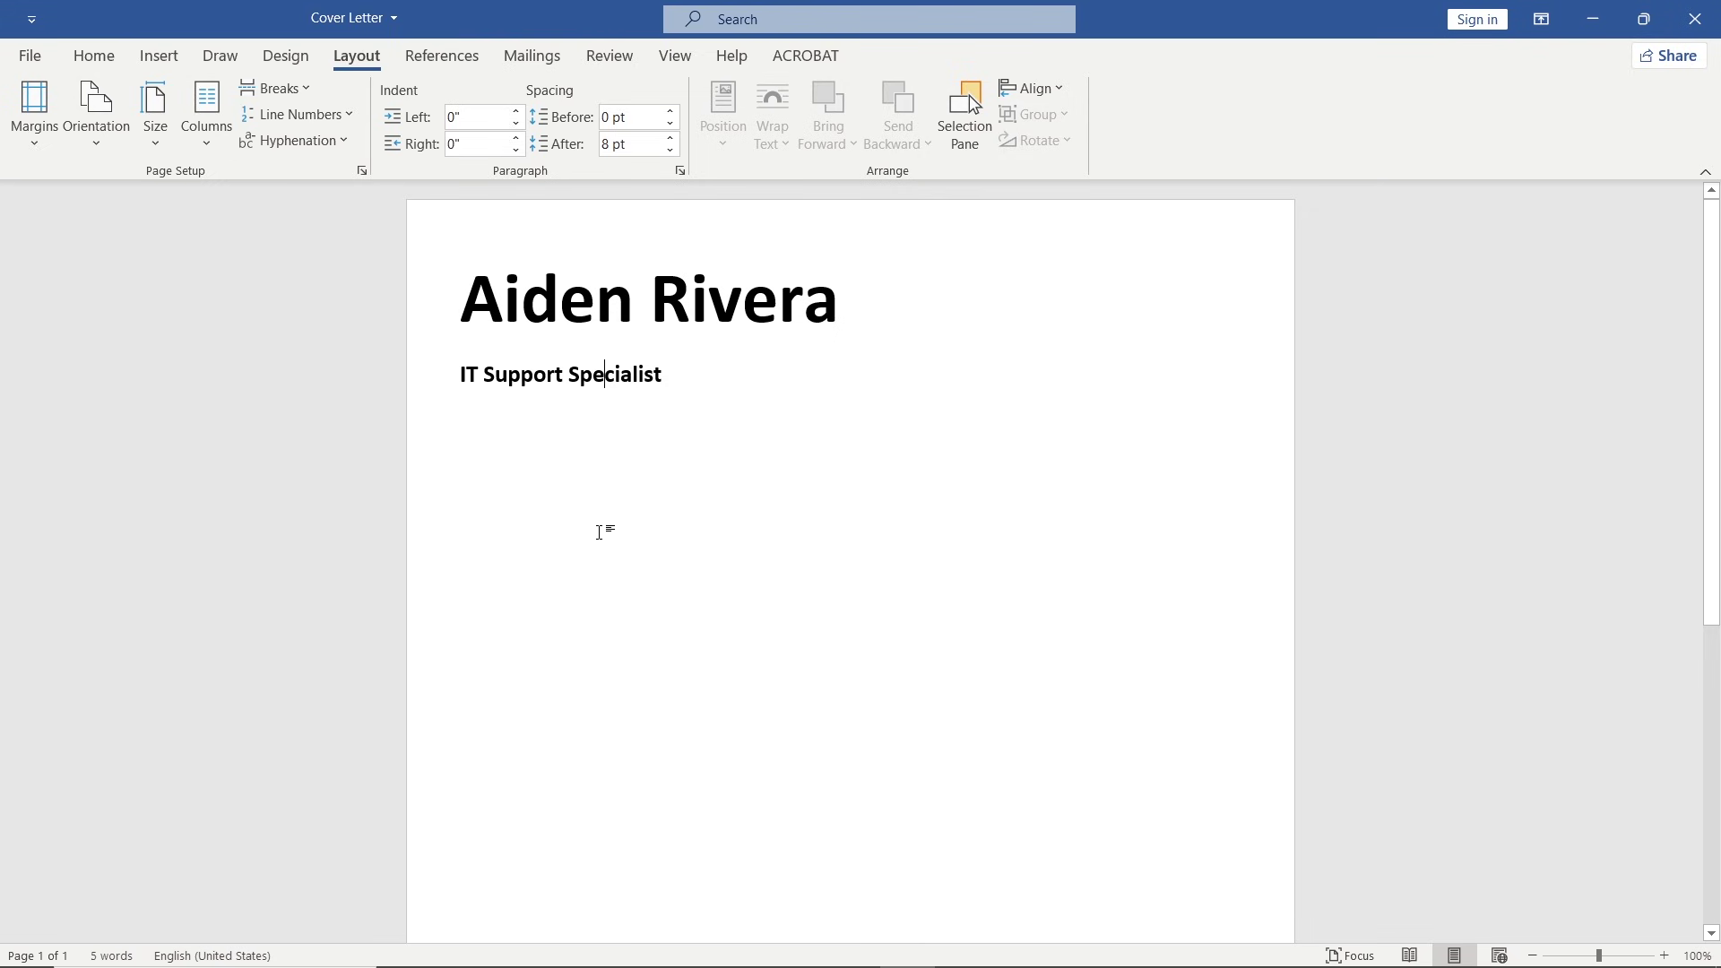
Draw a text box right of the name and give it no outline.
{"action": "left_click", "coordinate": [159, 55]}
{"action": "left_click", "coordinate": [1136, 117]}
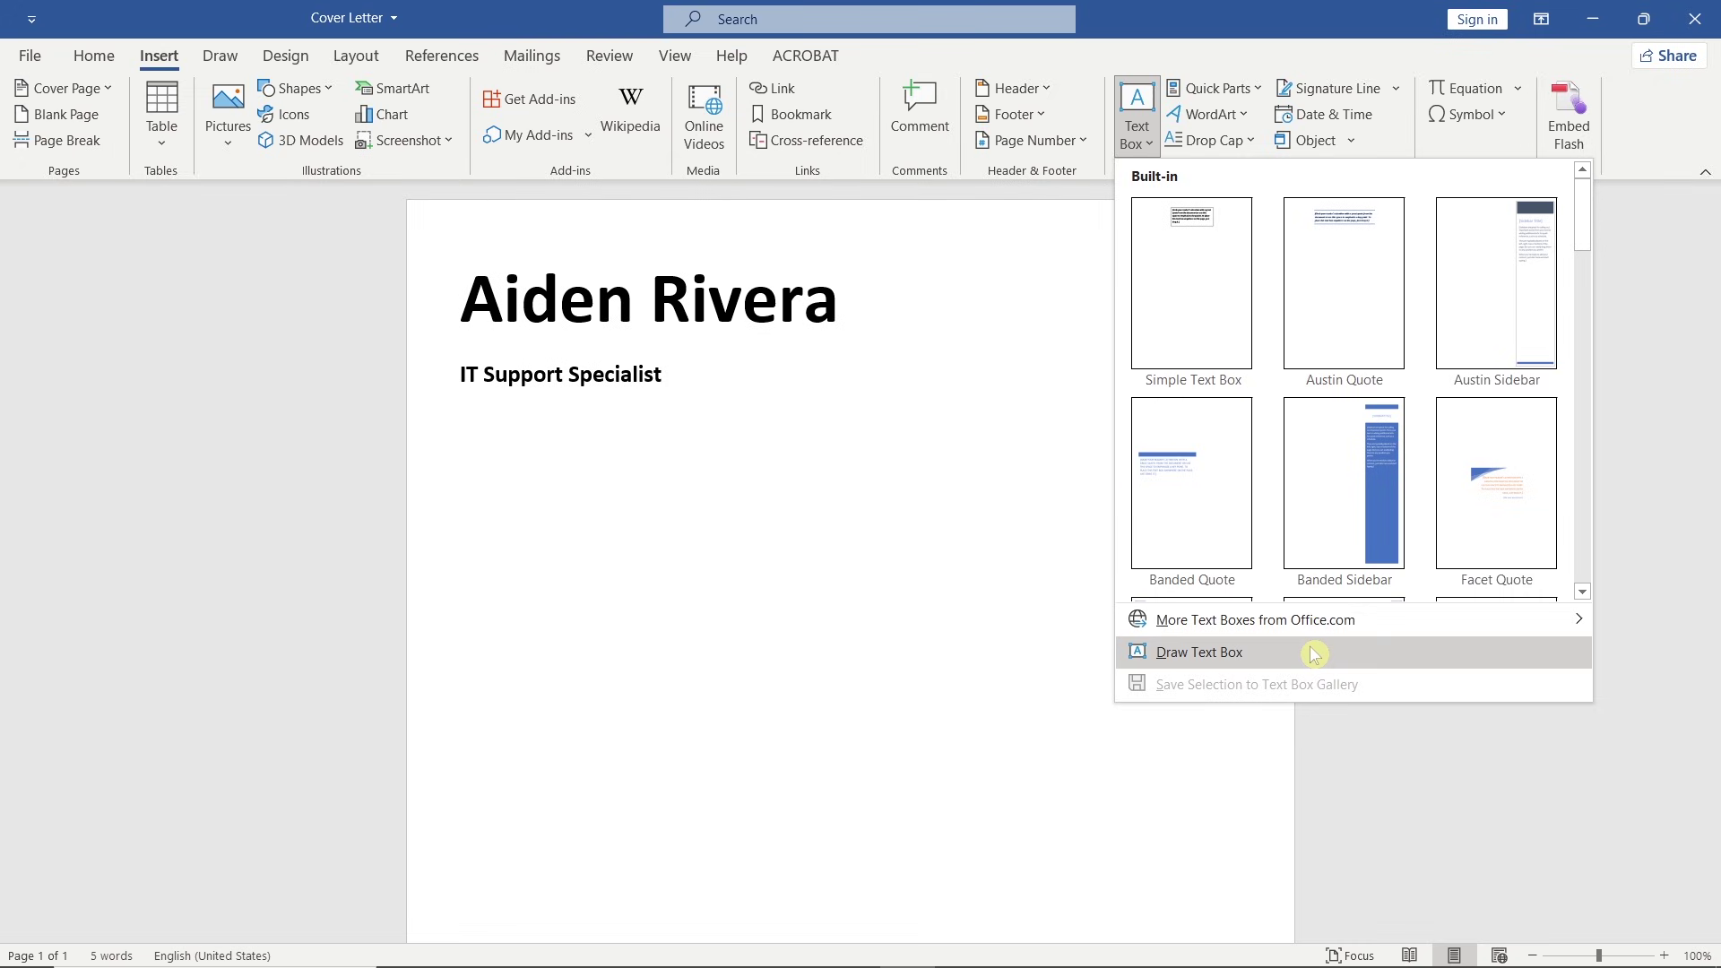
{"action": "left_click", "coordinate": [1314, 652]}
{"action": "left_click_drag", "start_coordinate": [916, 274], "coordinate": [1243, 497]}
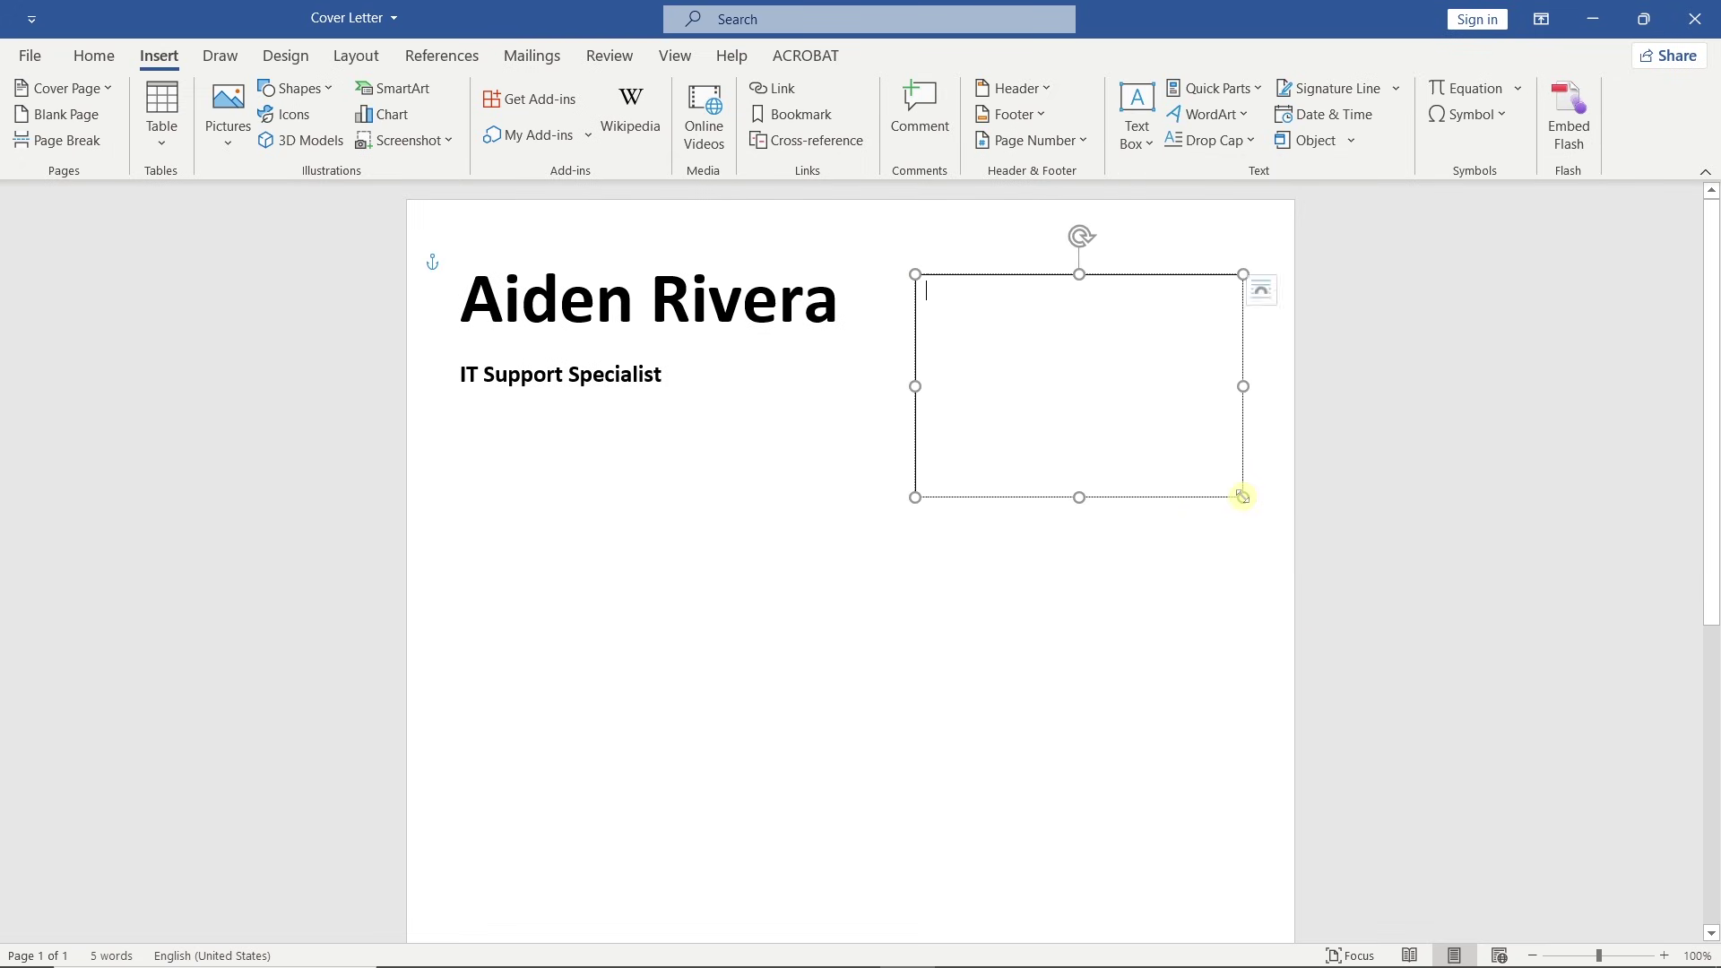
{"action": "left_click", "coordinate": [574, 114]}
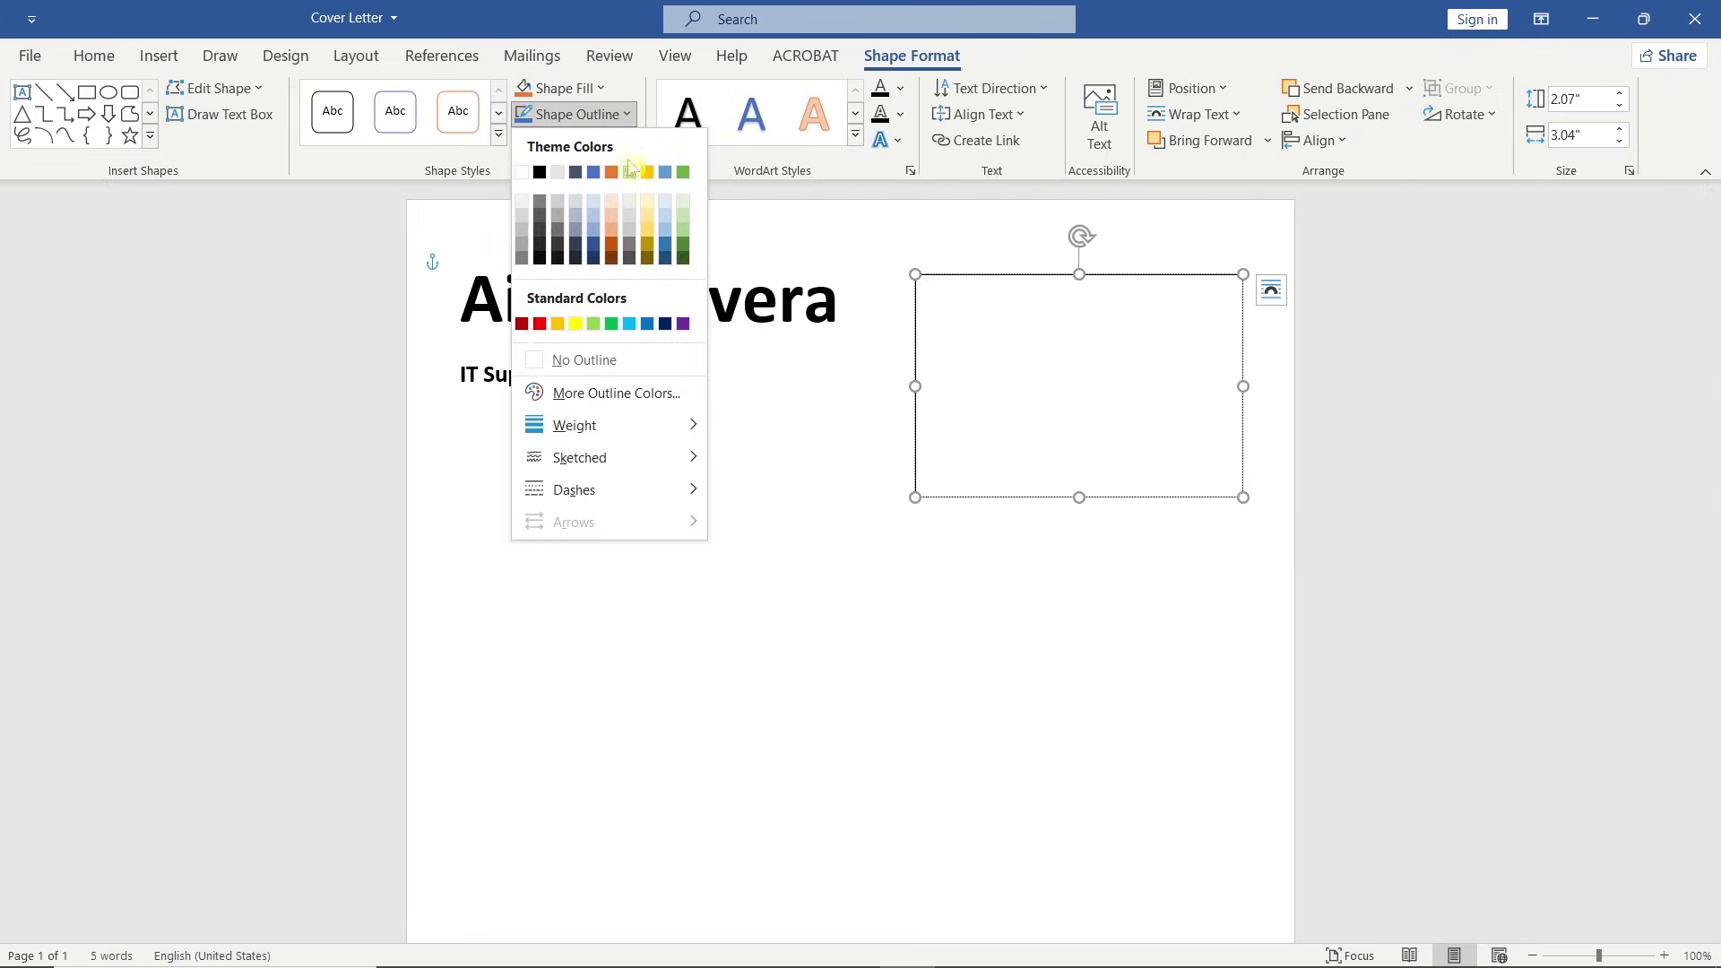
{"action": "left_click", "coordinate": [655, 366]}
Type the contact lines: location, phone number, e-mail address and LinkedIn URL.
{"action": "scroll", "coordinate": [961, 319], "scroll_direction": "up", "scroll_amount": 2, "text": "ctrl"}
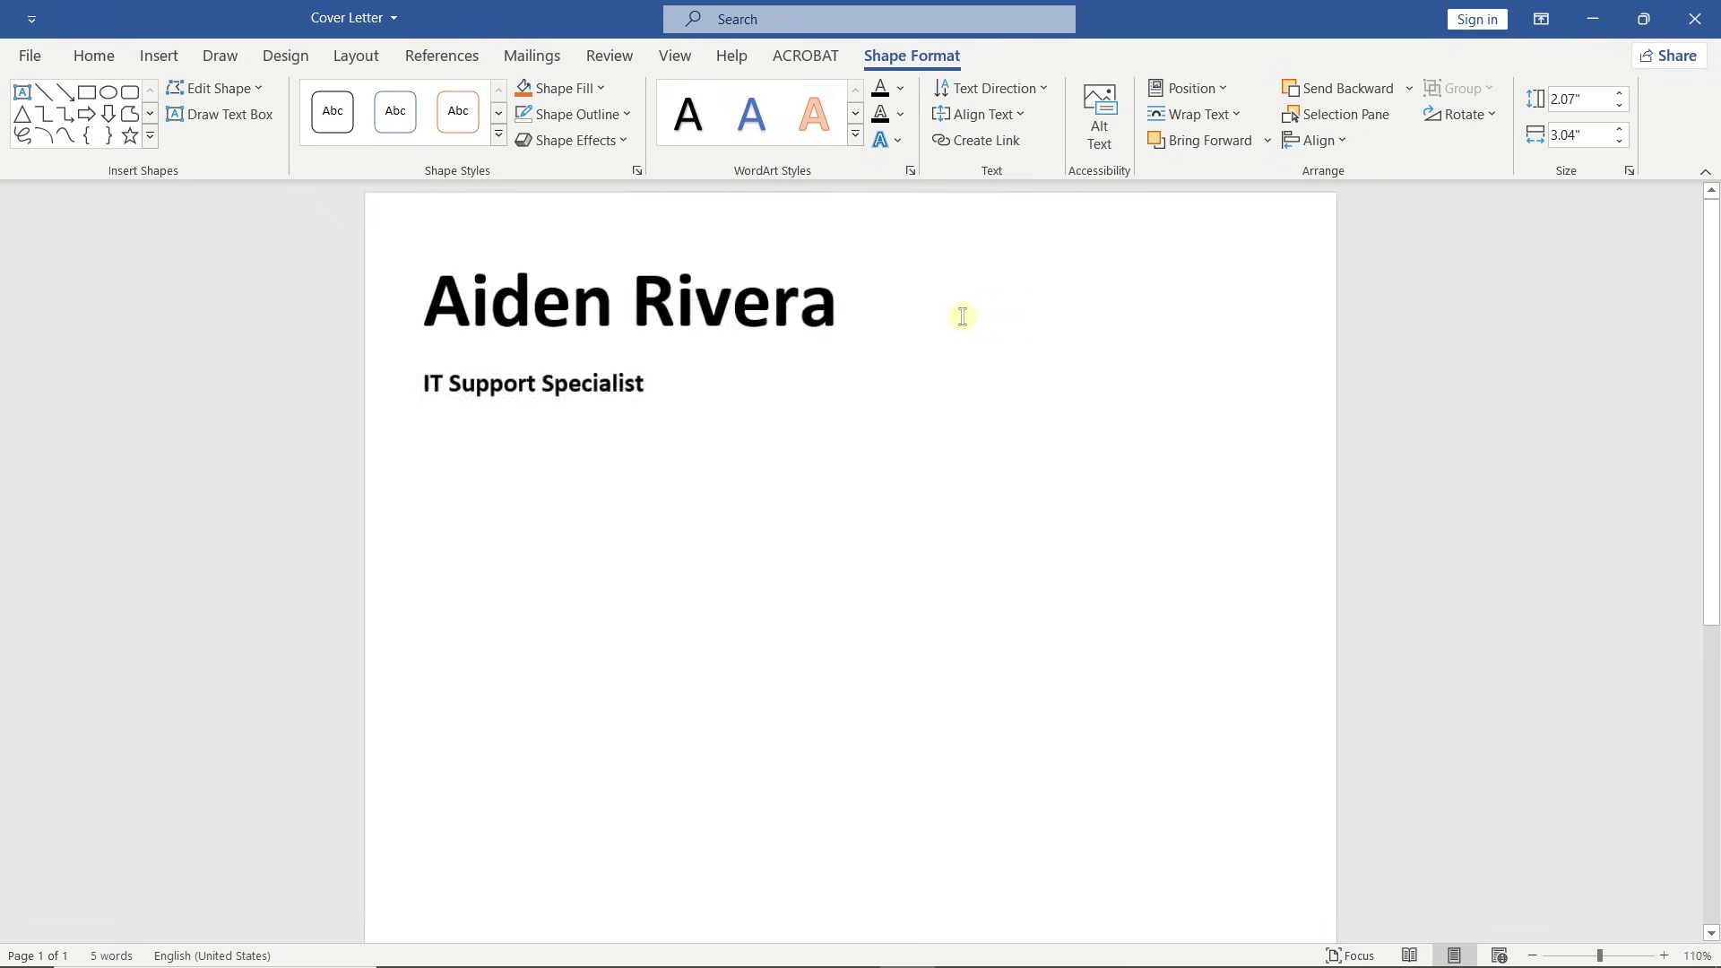
{"action": "type", "text": "Los Angeles, C"}
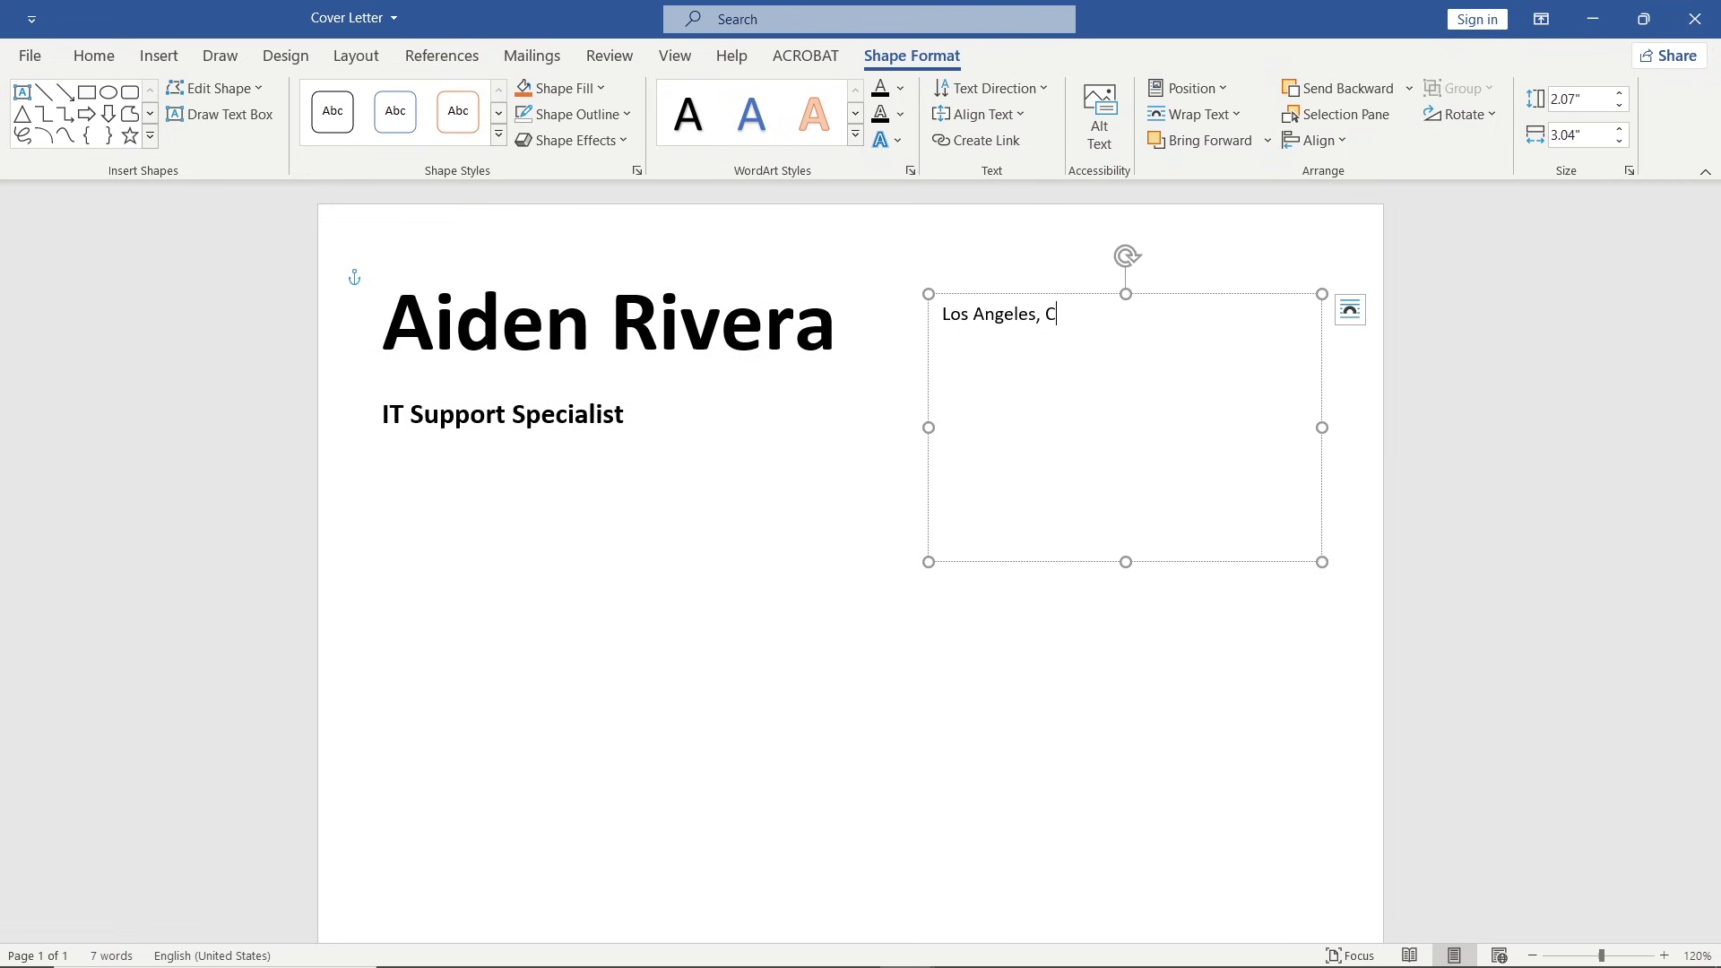
{"action": "type", "text": "A (213) 555-0912"}
{"action": "key", "text": "Return"}
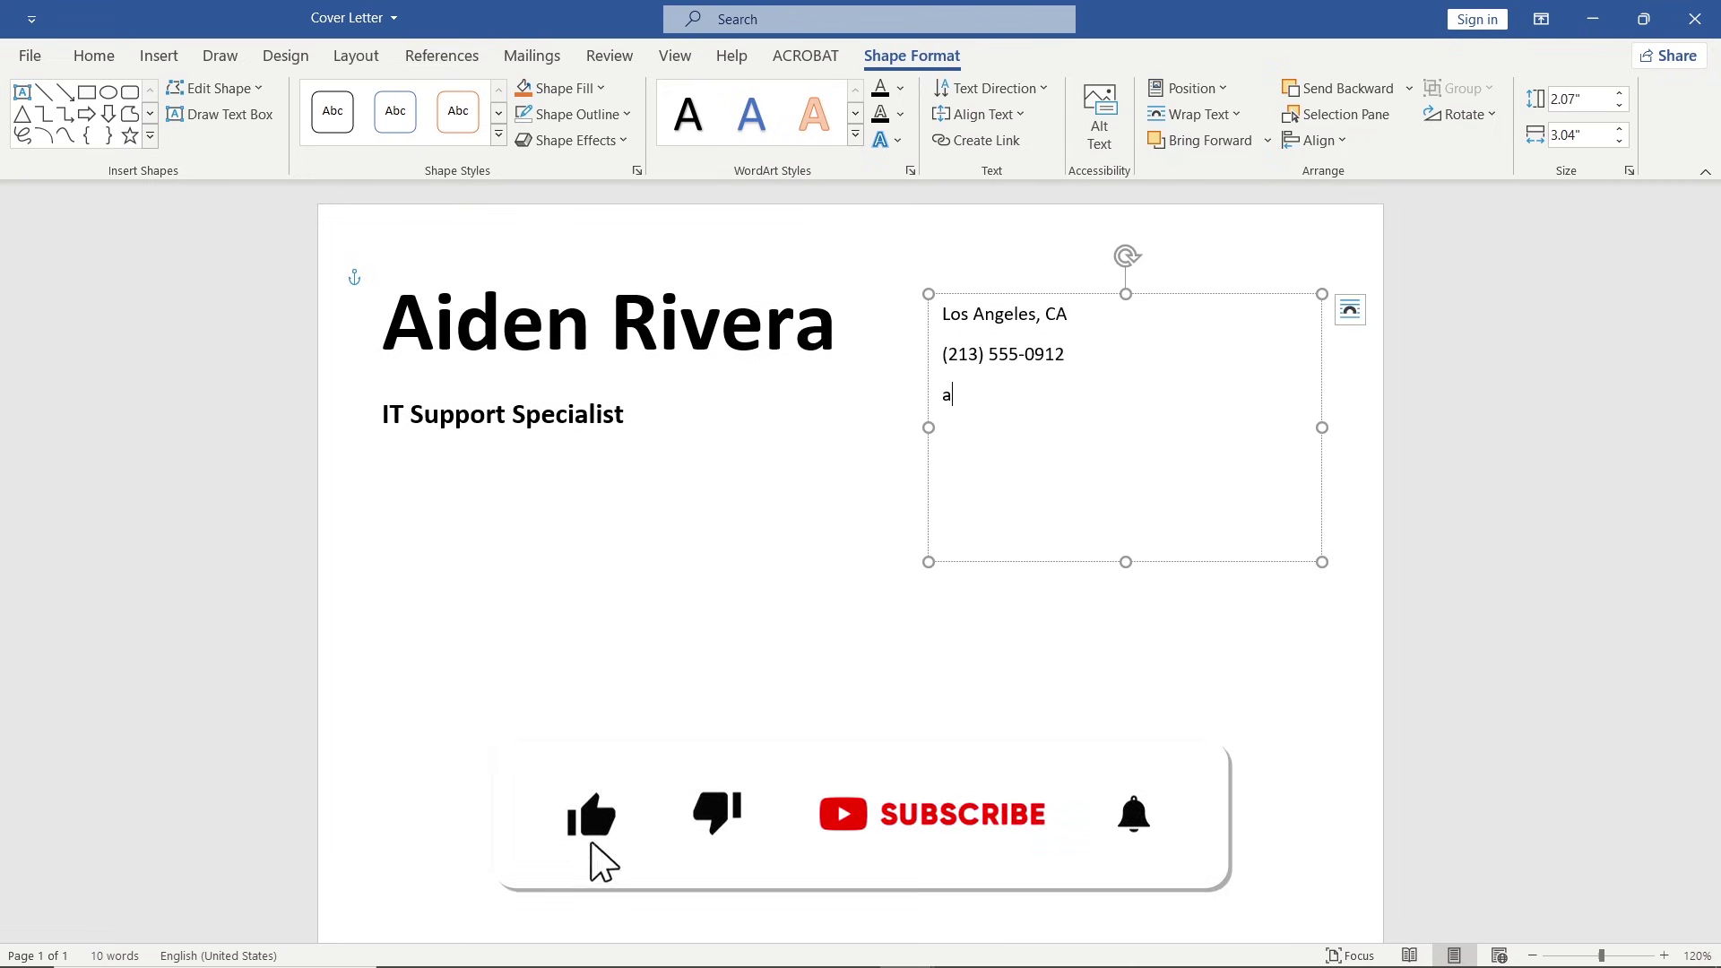
{"action": "key", "text": "Return"}
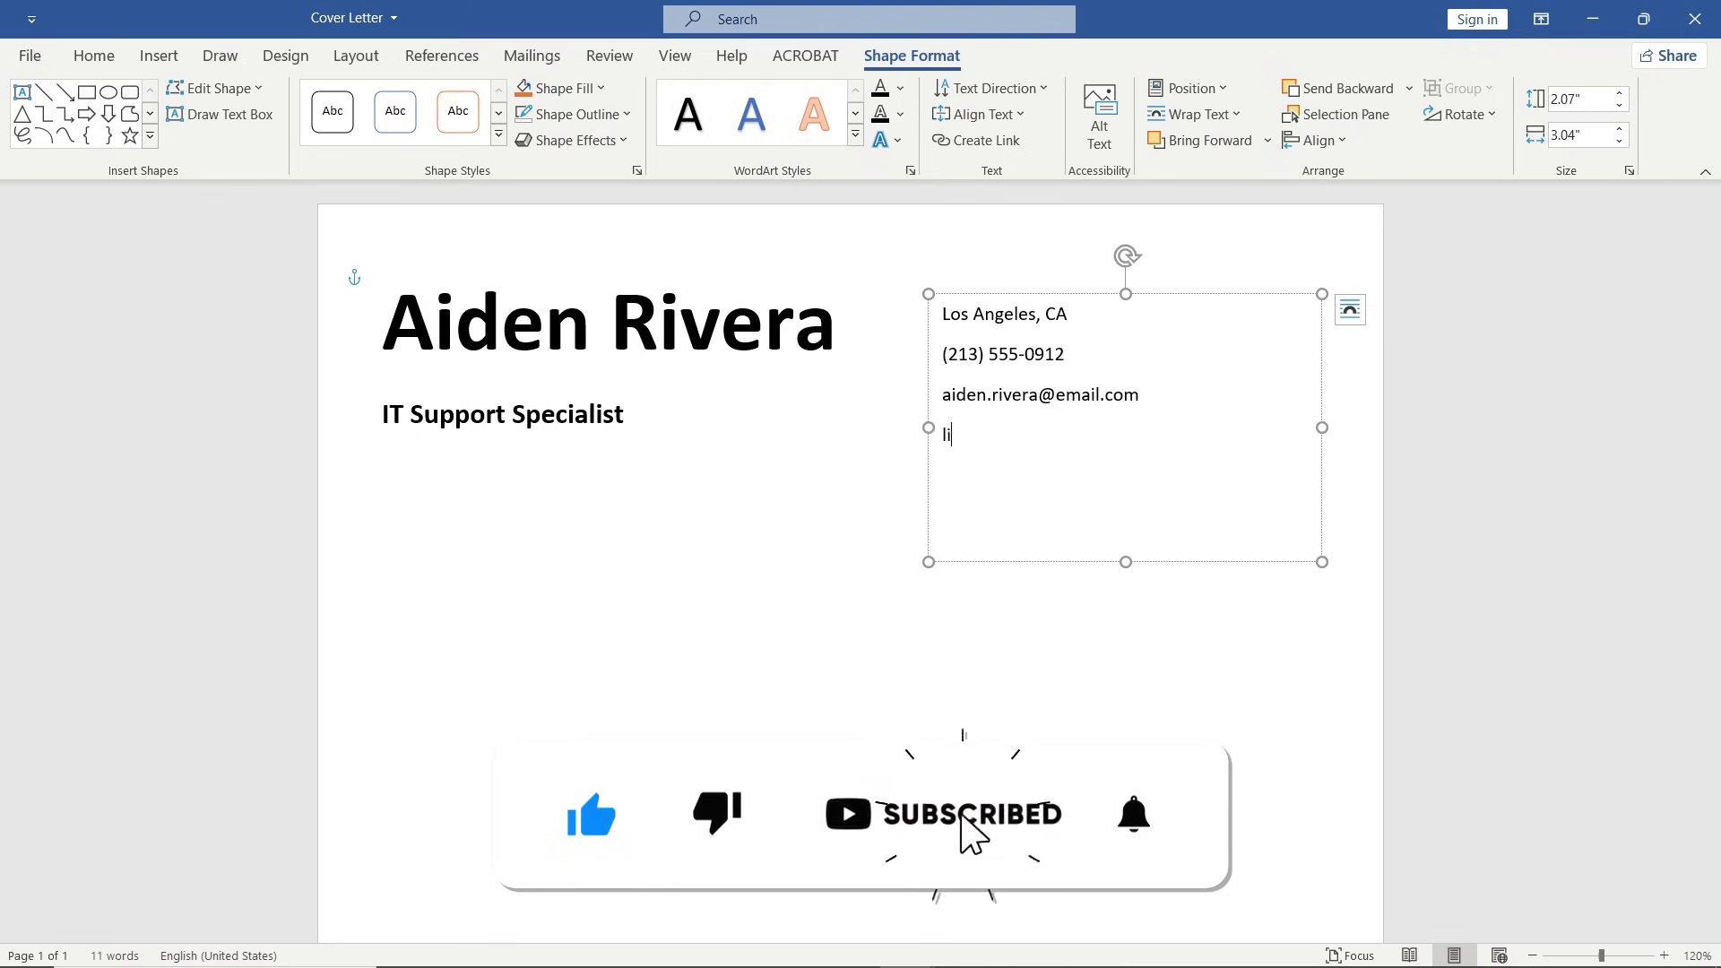
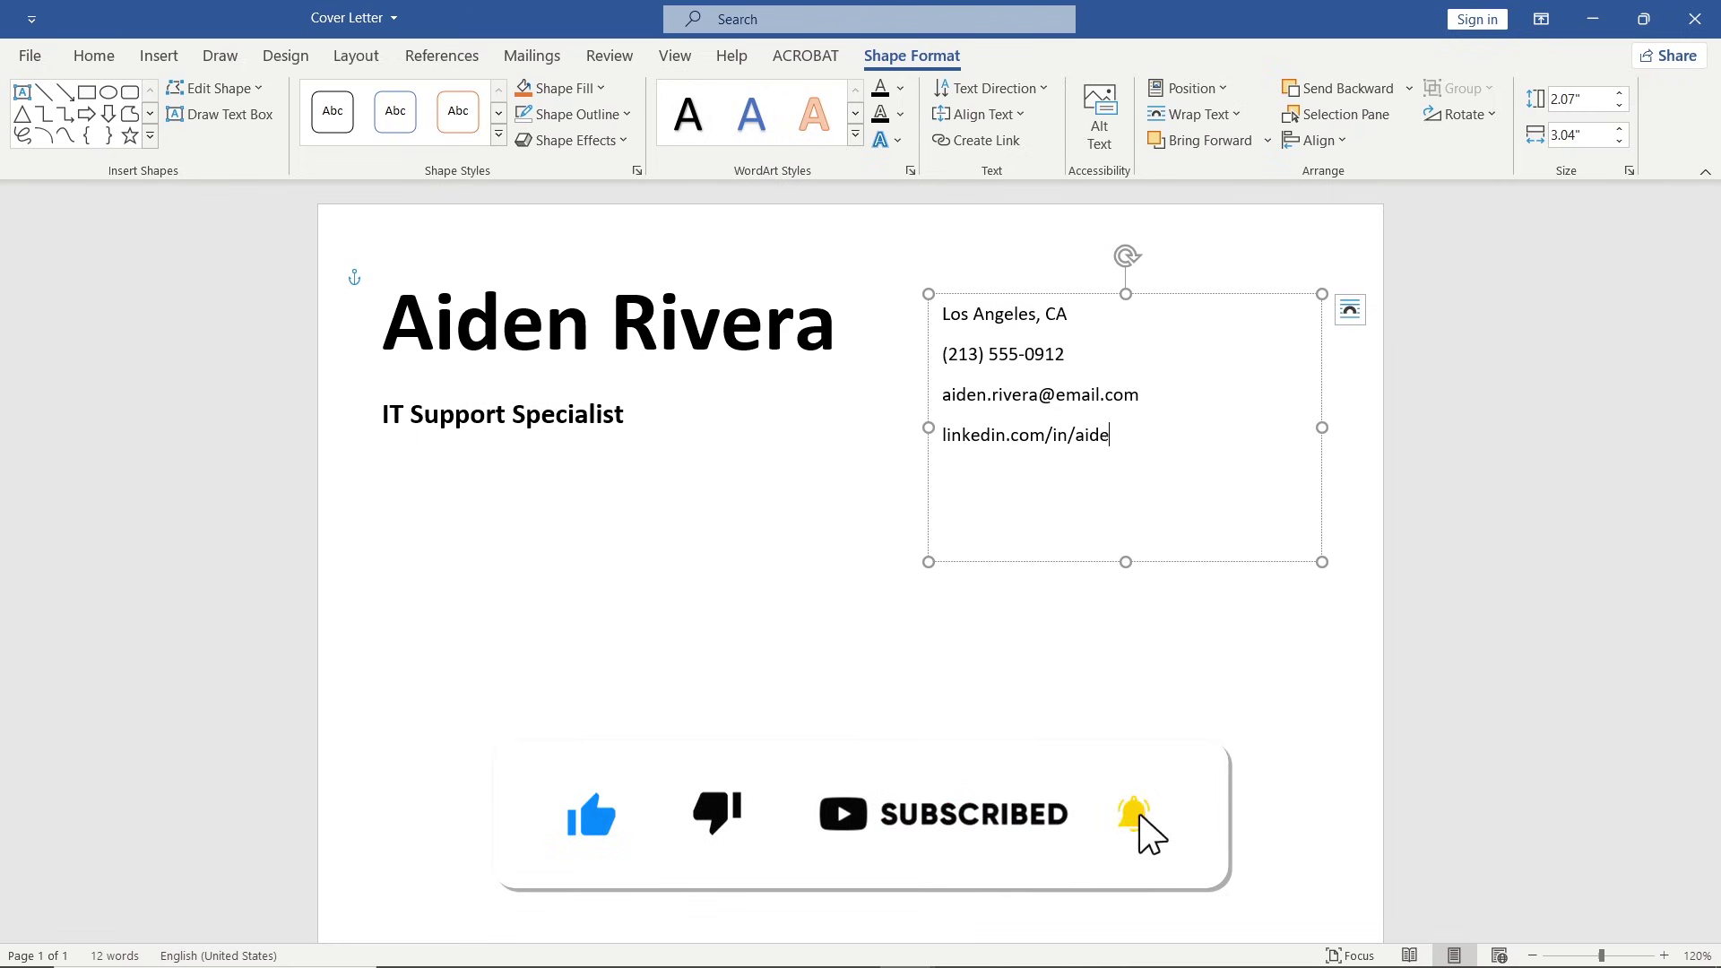
Enlarge the contact text to 14 pt and shrink the box toward the top right.
{"action": "left_click_drag", "start_coordinate": [1153, 421], "coordinate": [946, 311]}
{"action": "left_click", "coordinate": [1135, 256]}
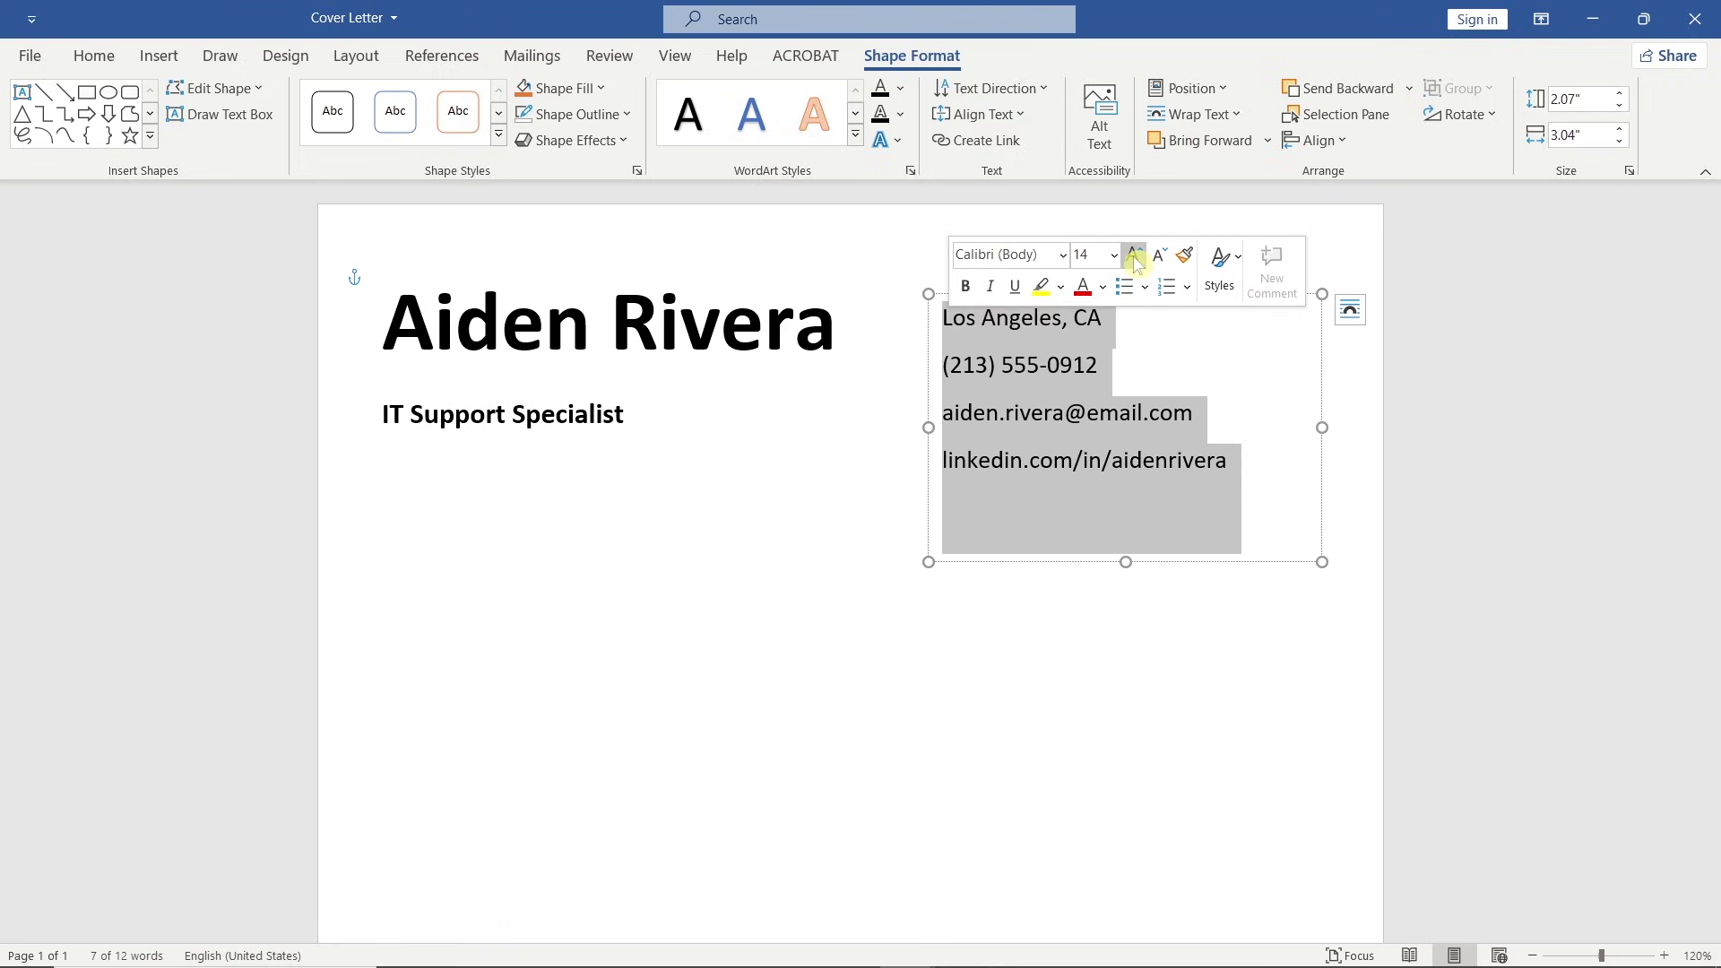
{"action": "left_click_drag", "start_coordinate": [1126, 559], "coordinate": [1108, 490]}
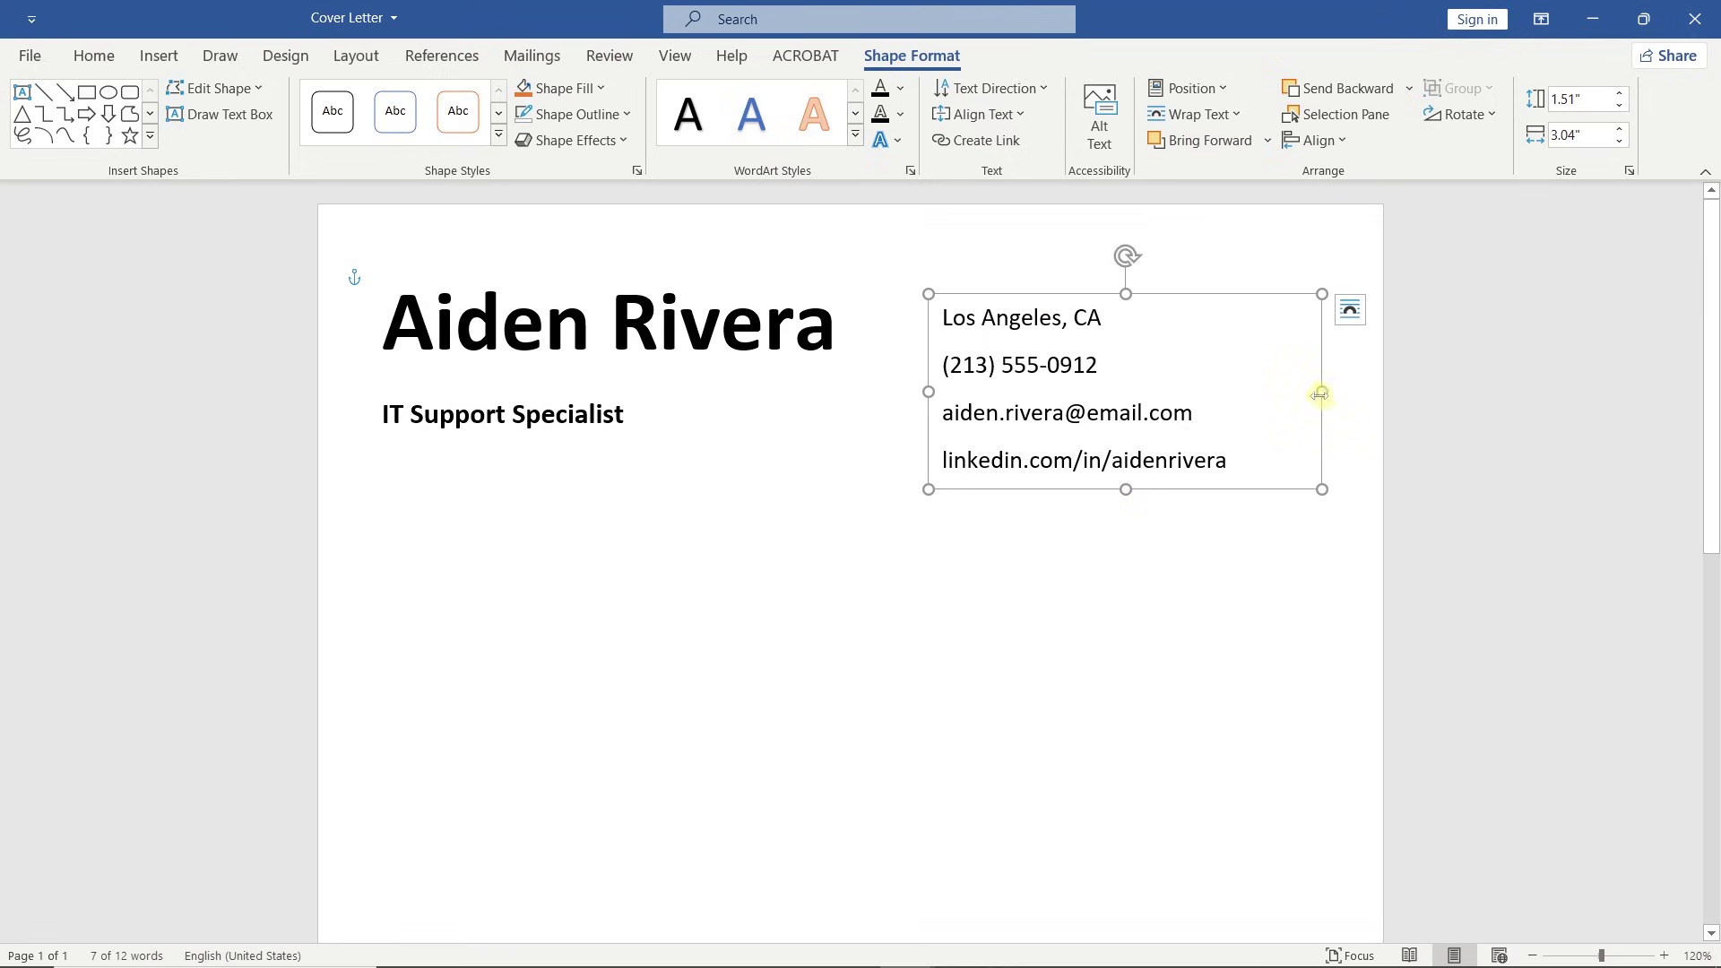
{"action": "left_click_drag", "start_coordinate": [1322, 394], "coordinate": [1251, 390]}
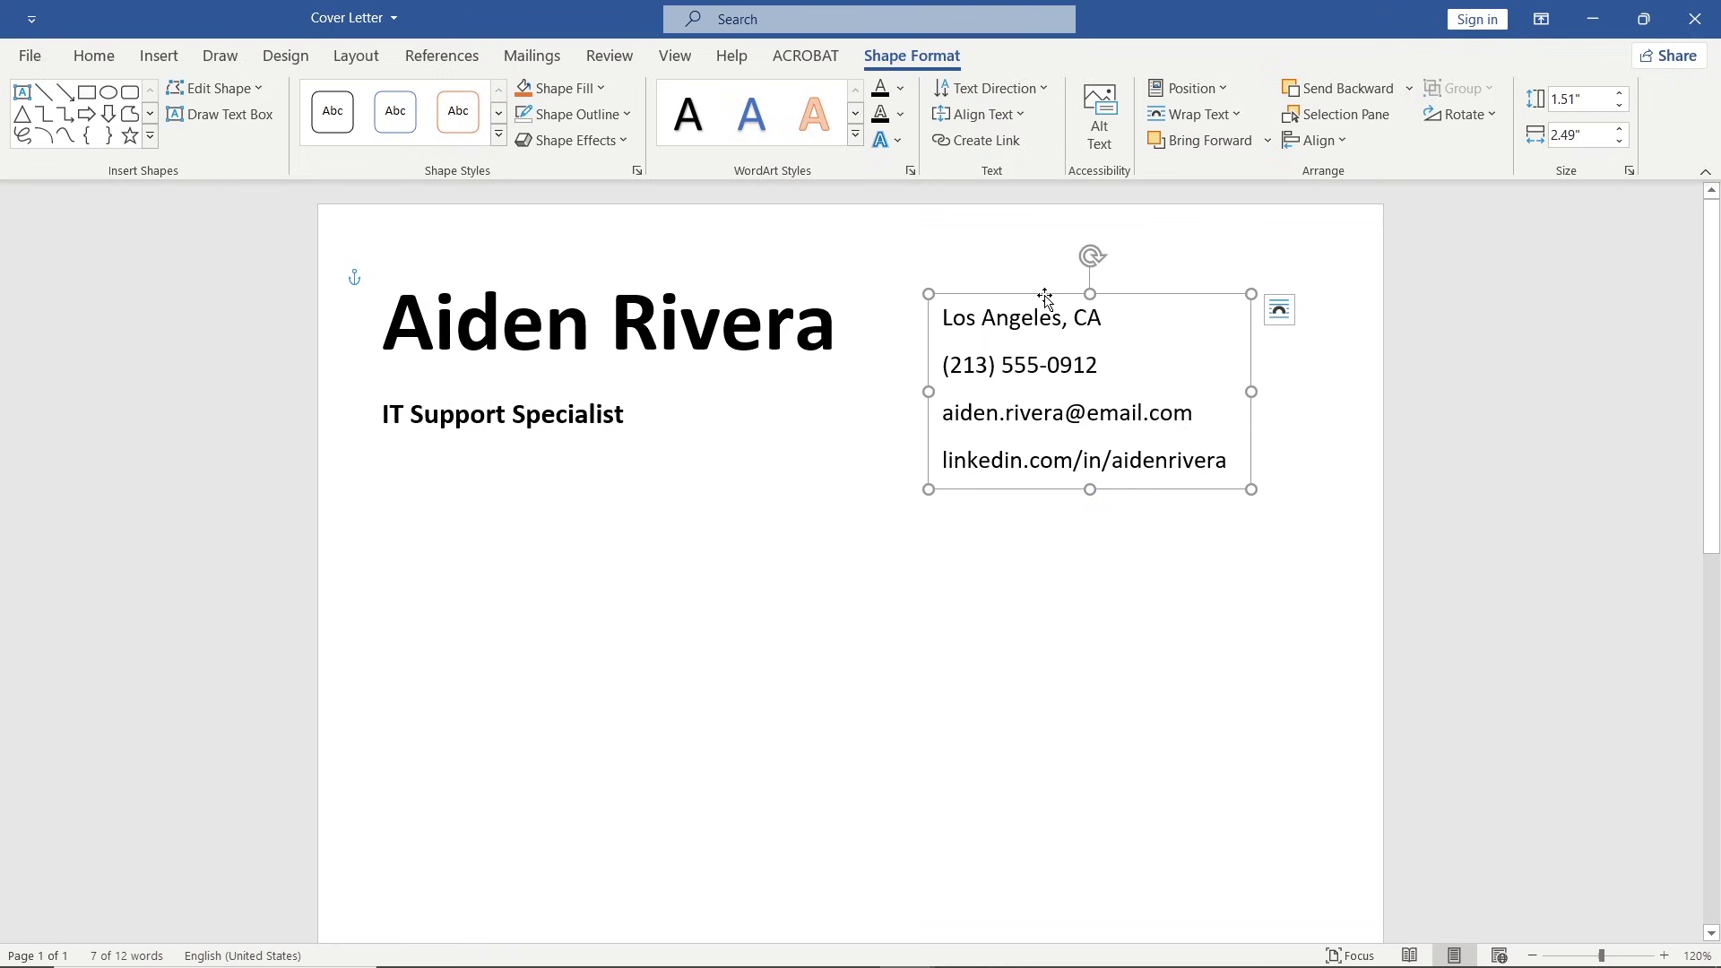
{"action": "left_click_drag", "start_coordinate": [1045, 298], "coordinate": [1115, 262]}
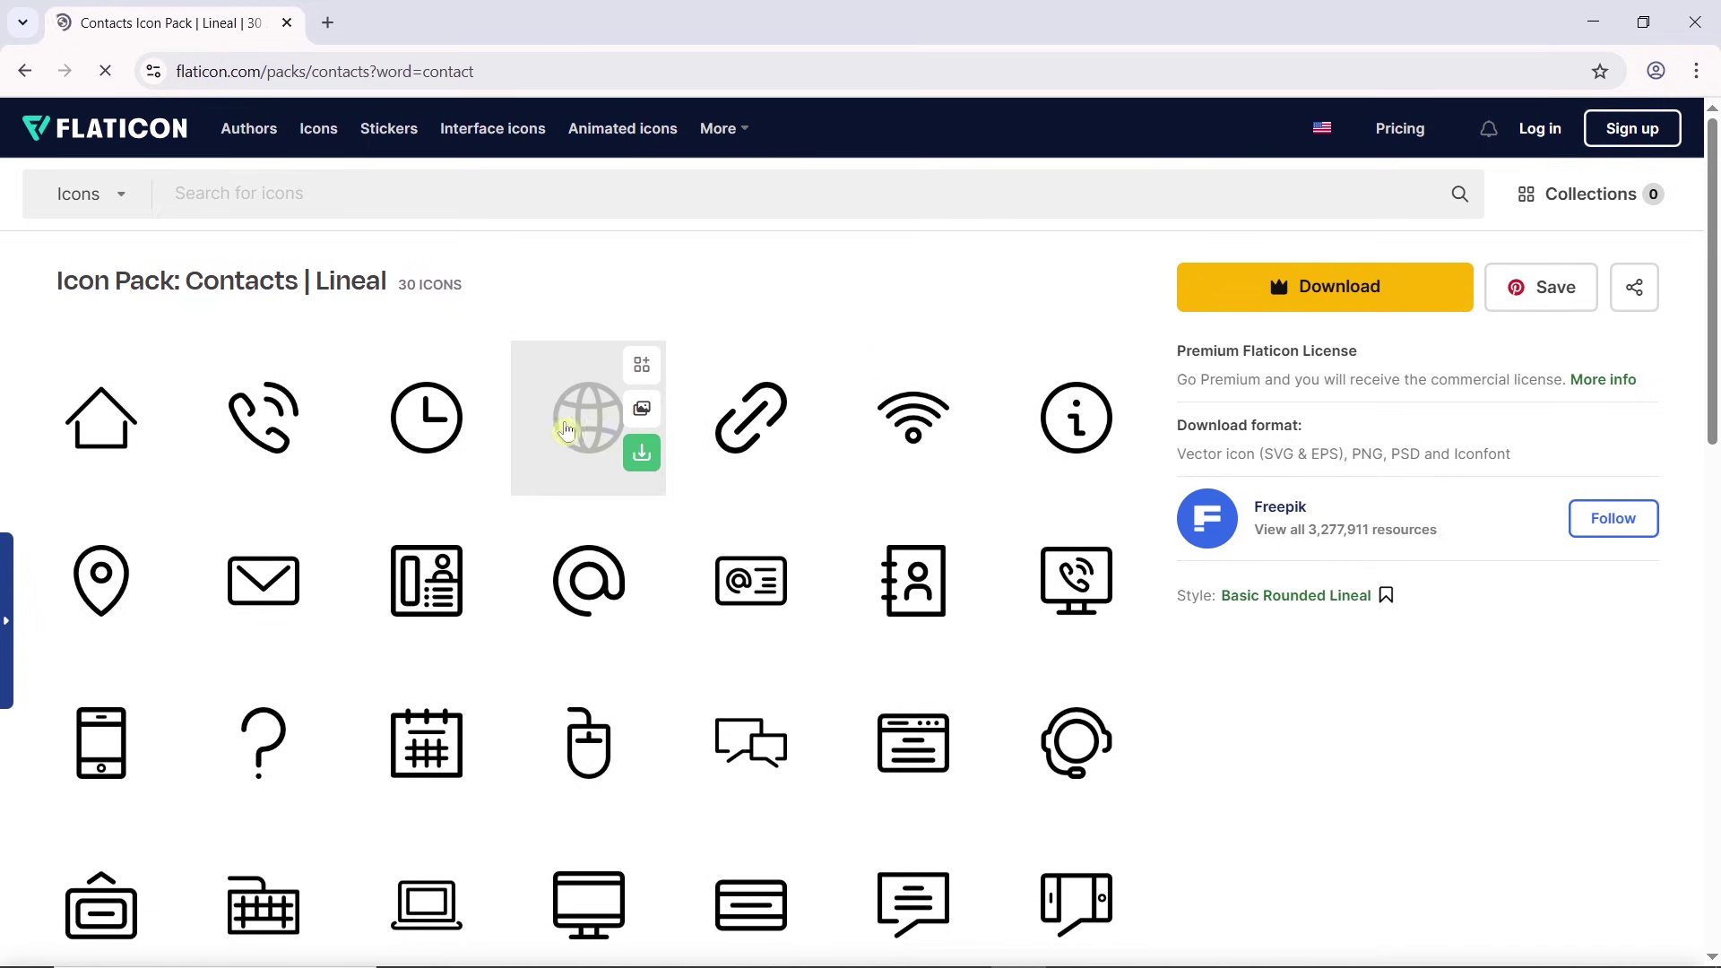
Download the location pin, envelope and smartphone icons as free PNG files.
{"action": "left_click", "coordinate": [154, 617]}
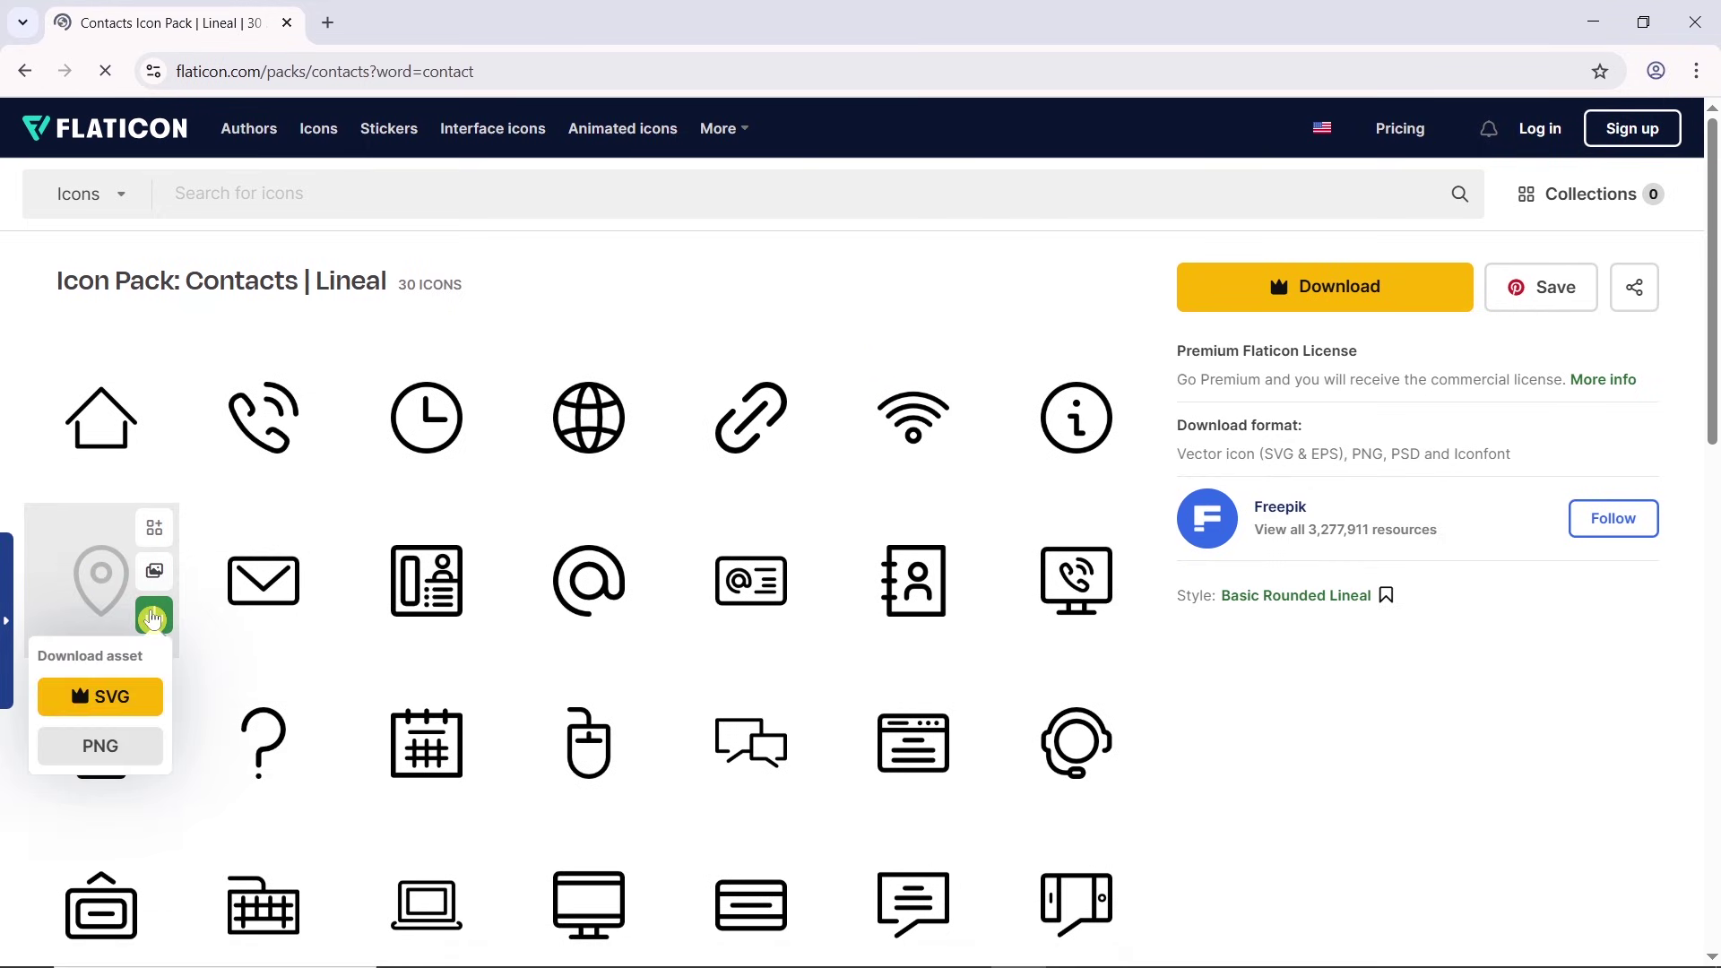
{"action": "left_click", "coordinate": [148, 752]}
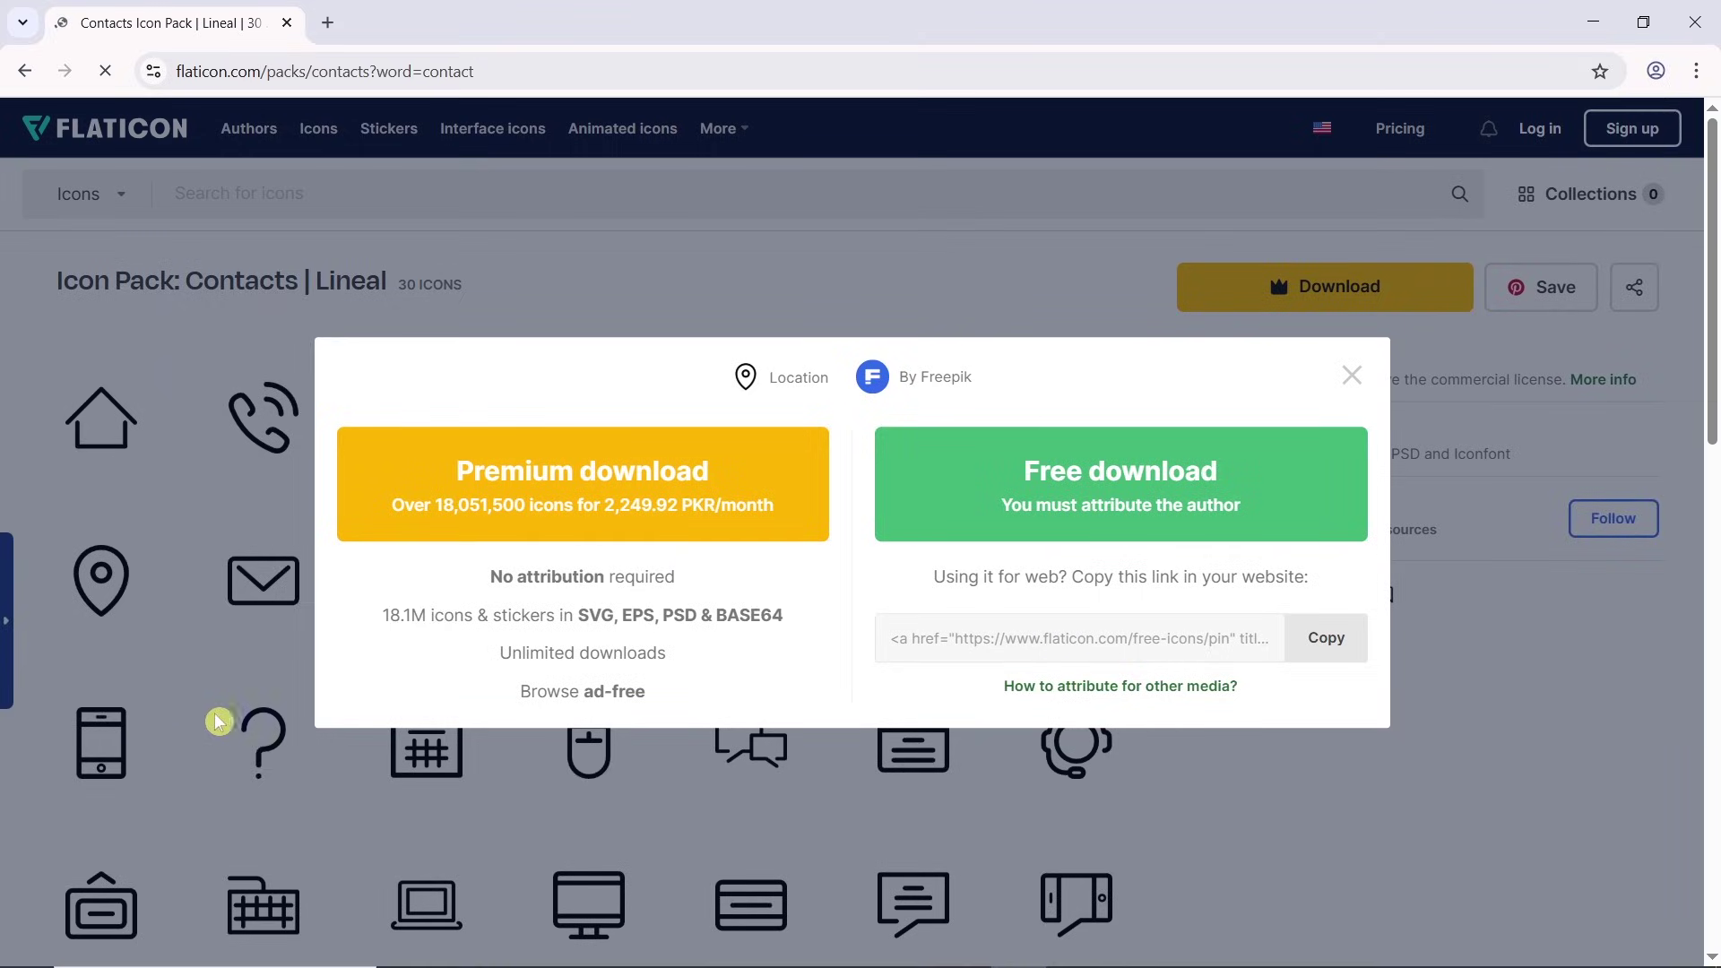
{"action": "left_click", "coordinate": [945, 498]}
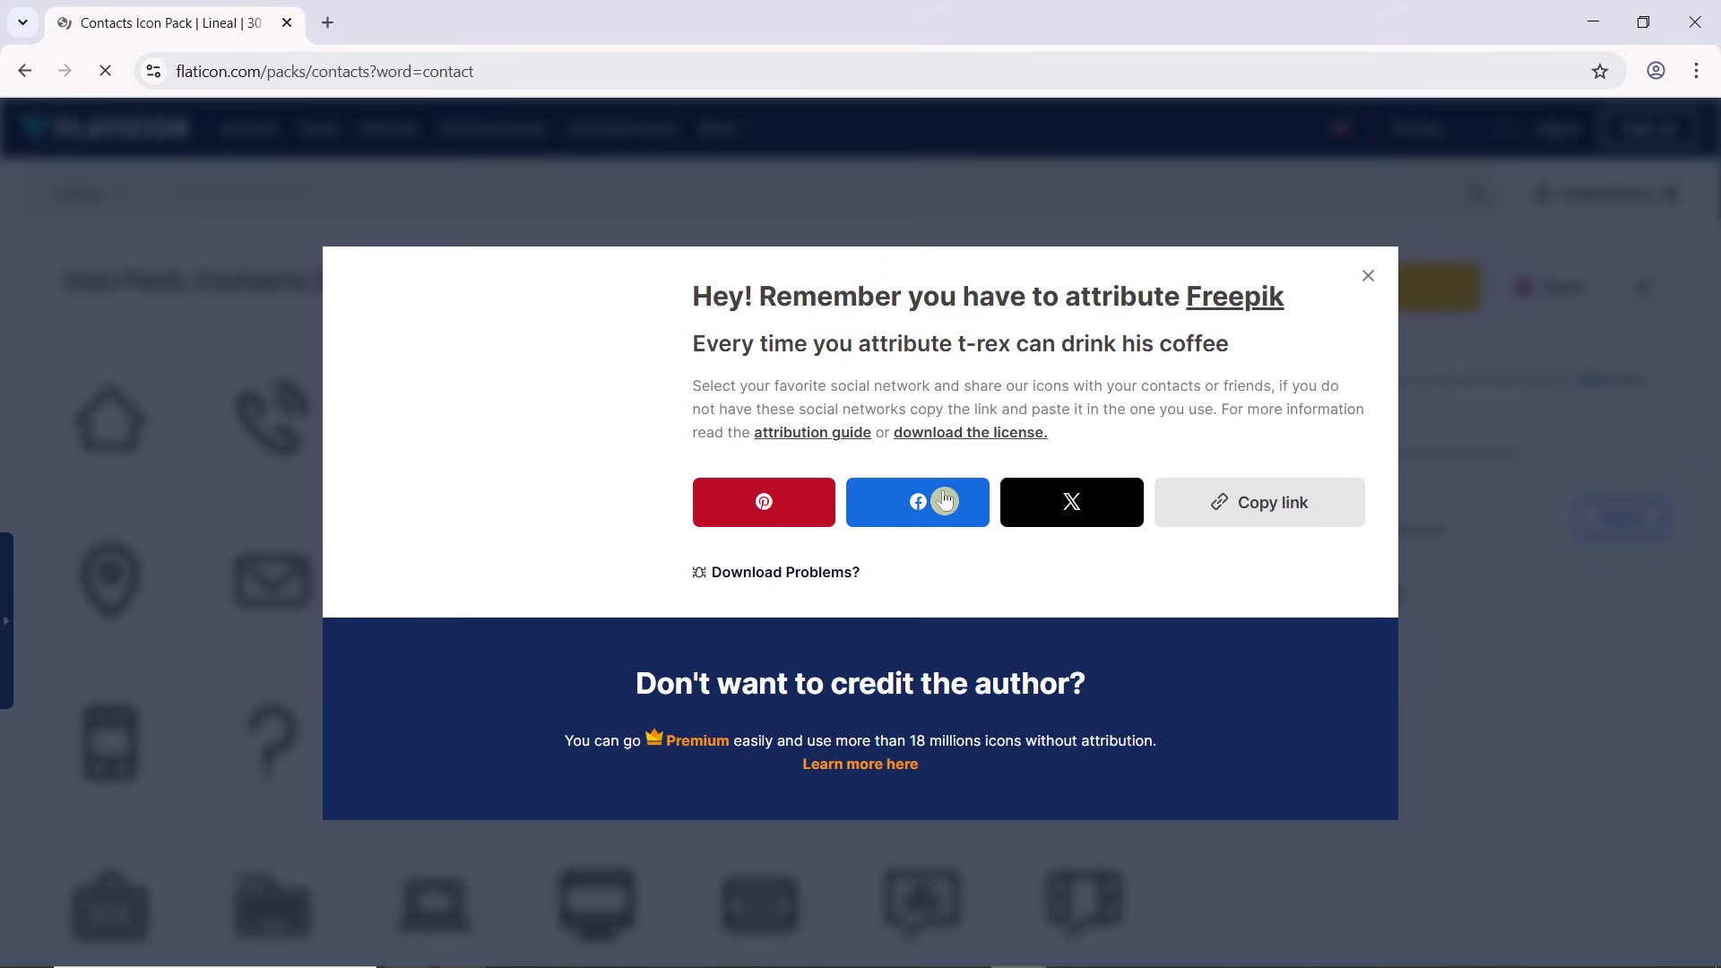
{"action": "left_click", "coordinate": [1369, 280]}
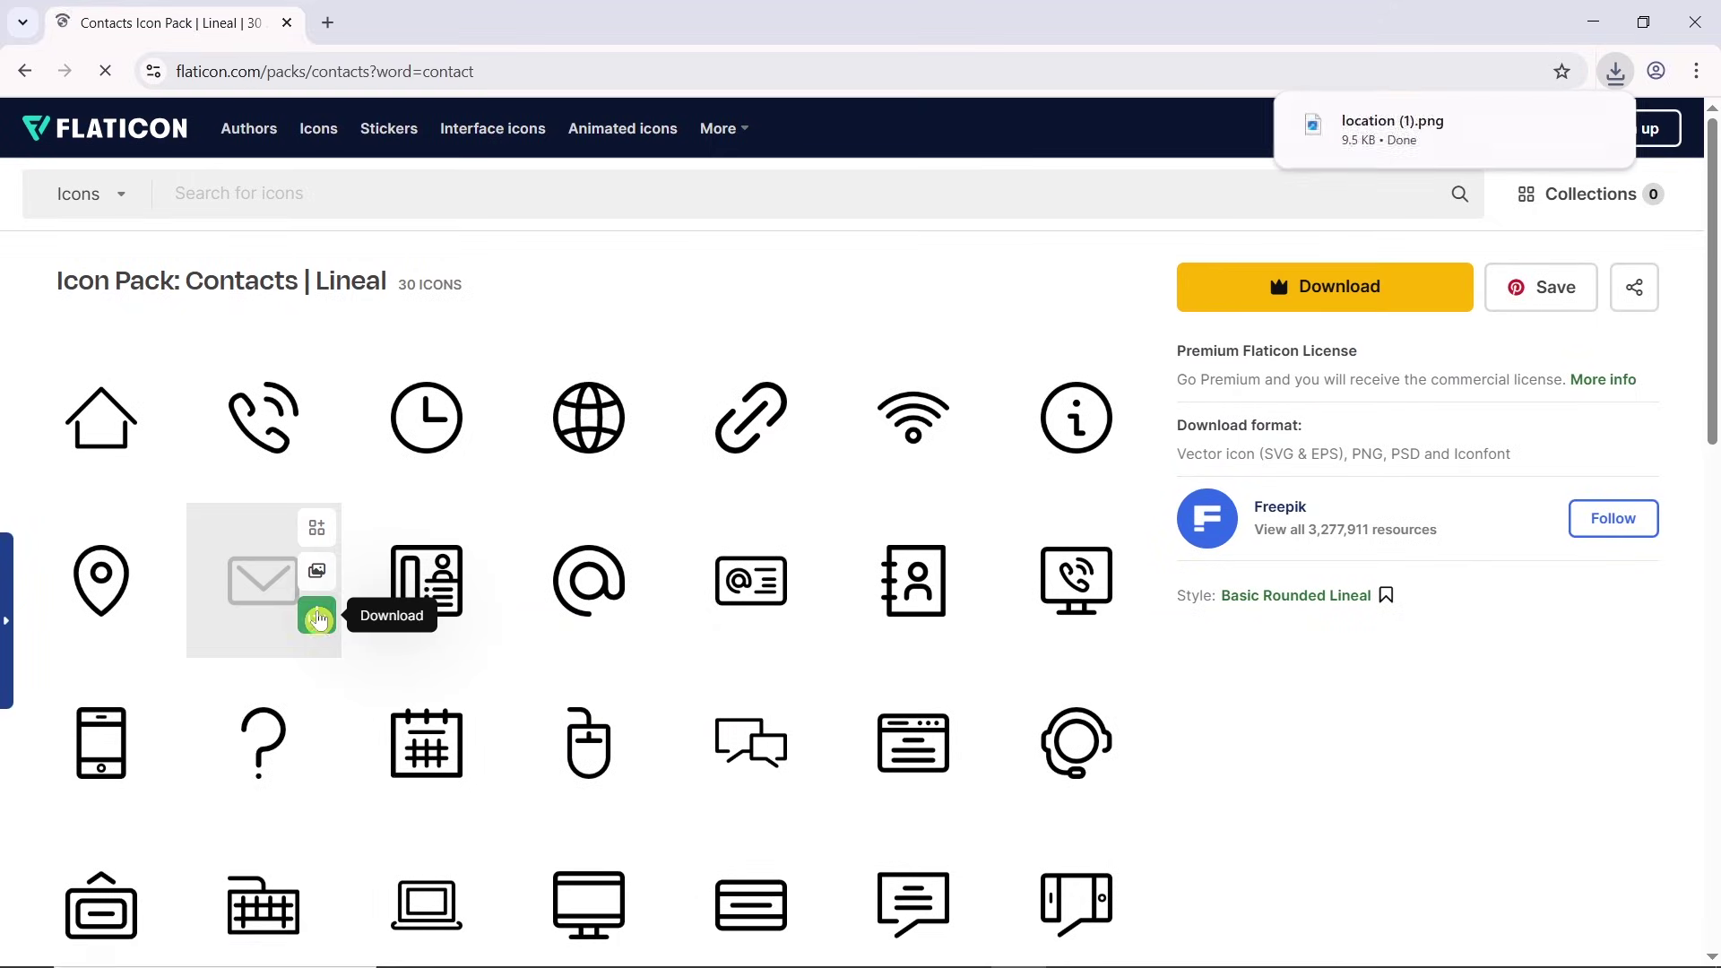
{"action": "left_click", "coordinate": [316, 617]}
{"action": "left_click", "coordinate": [269, 748]}
{"action": "left_click", "coordinate": [935, 475]}
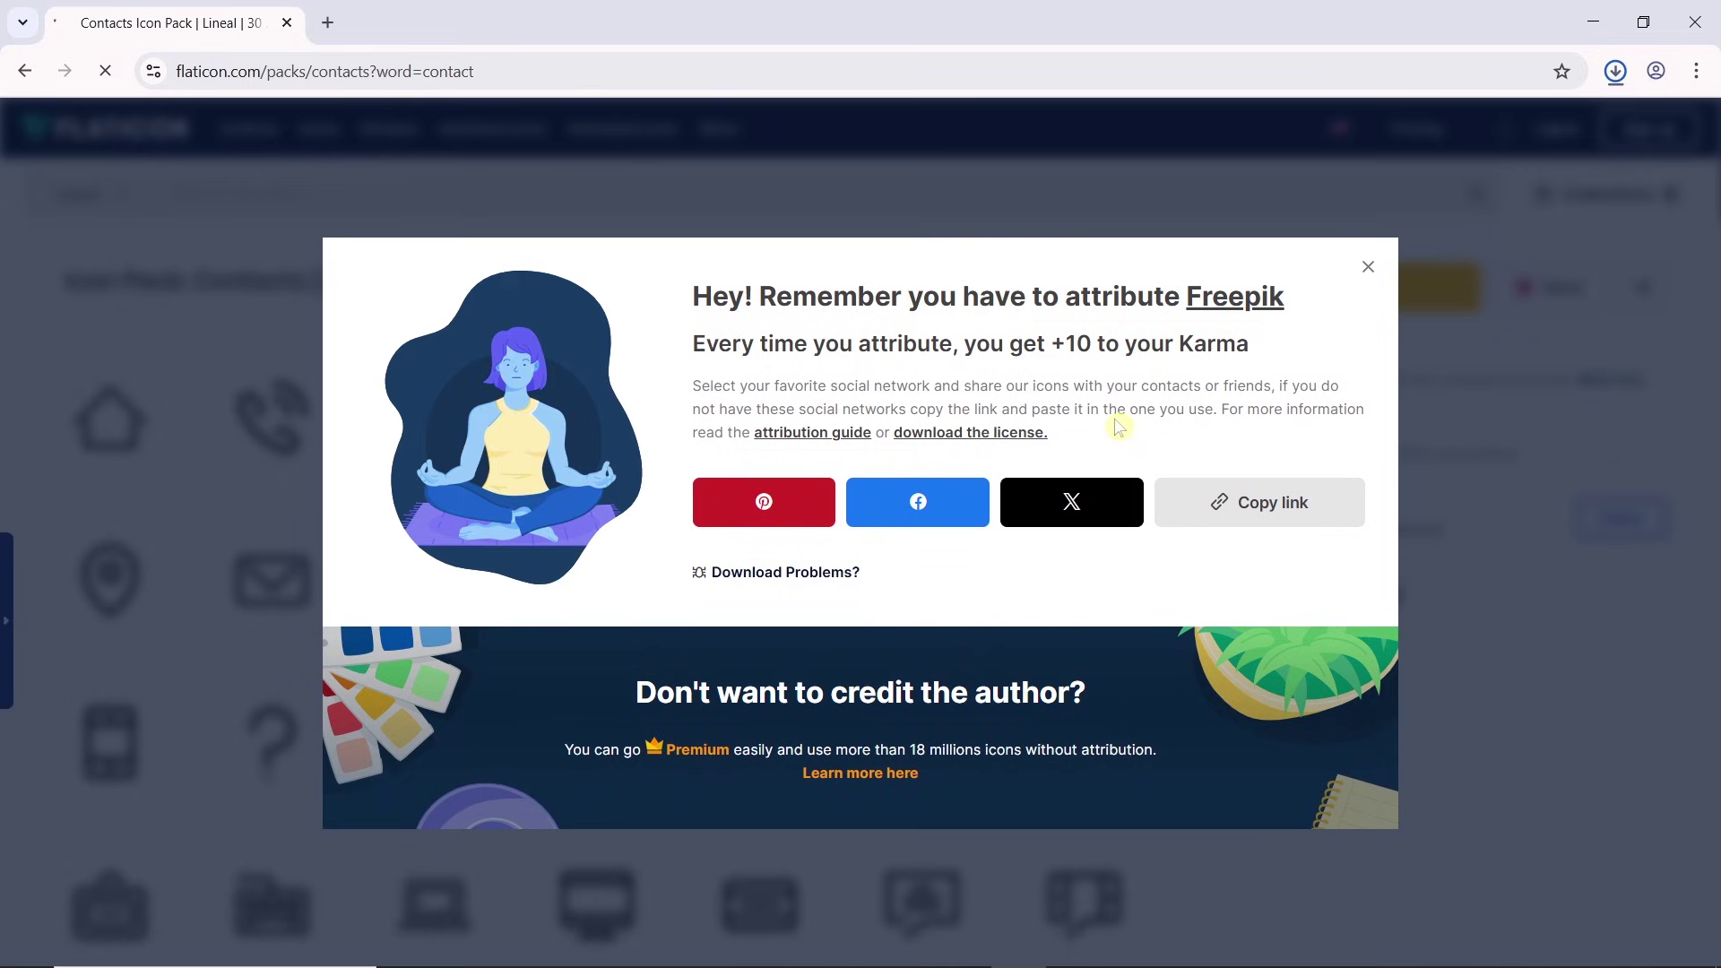
{"action": "left_click", "coordinate": [1368, 275]}
{"action": "left_click", "coordinate": [154, 777]}
{"action": "left_click", "coordinate": [99, 908]}
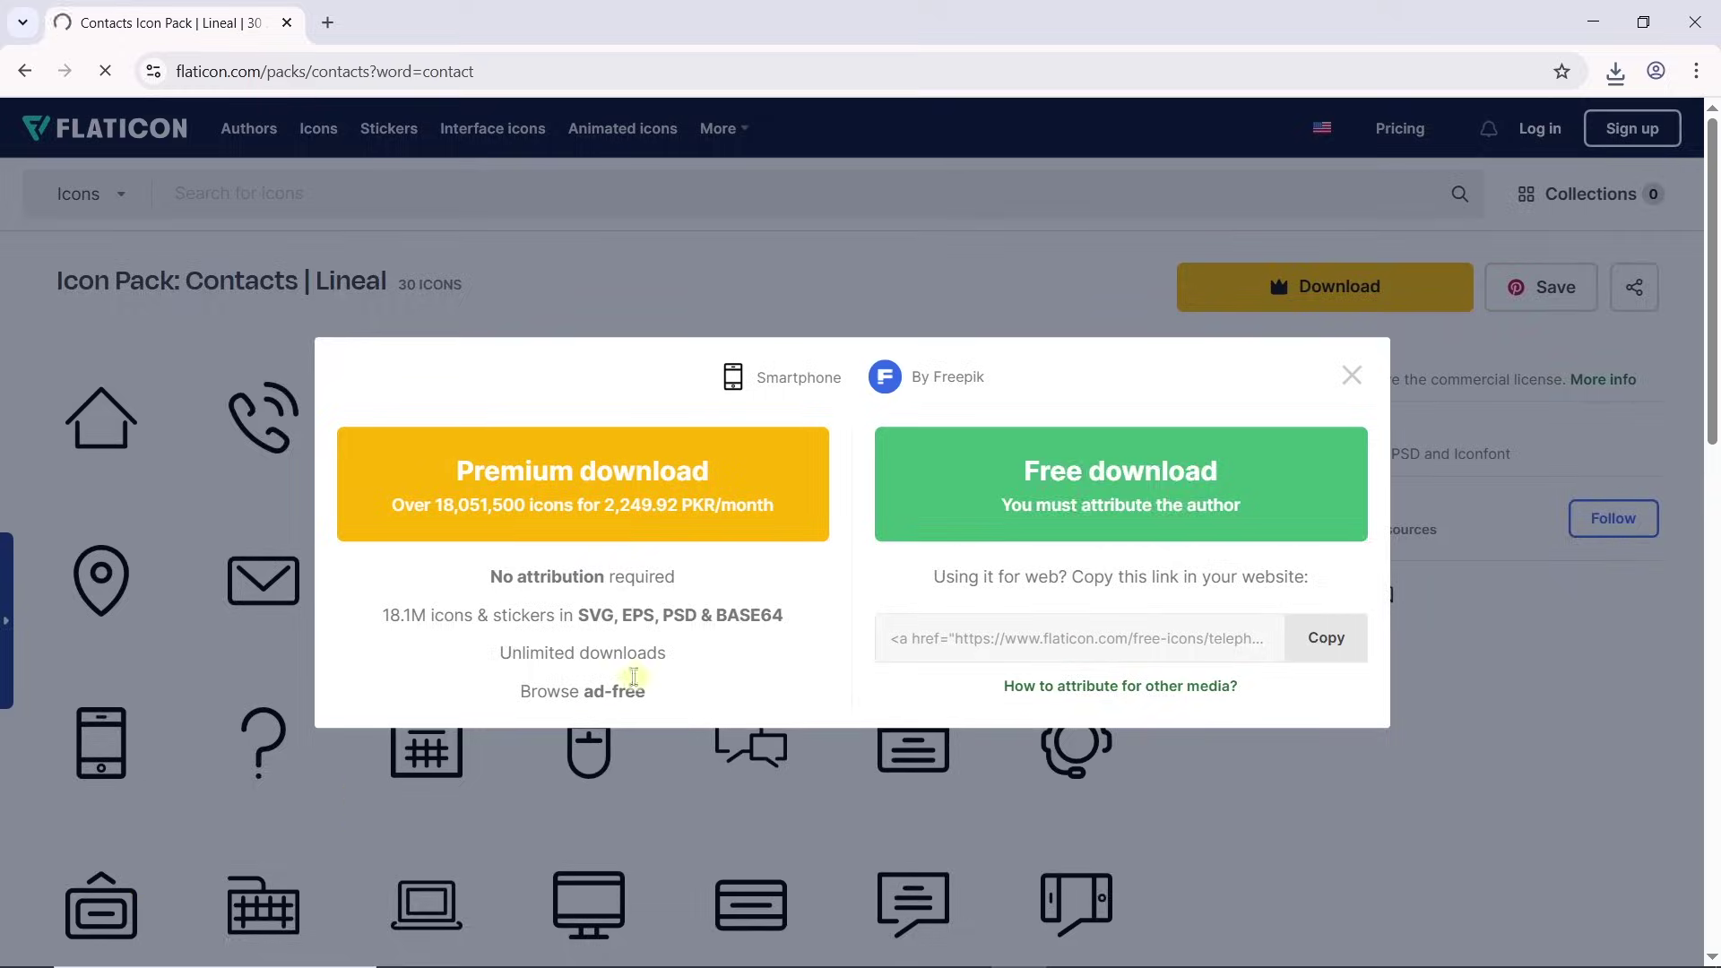
{"action": "left_click", "coordinate": [1122, 480]}
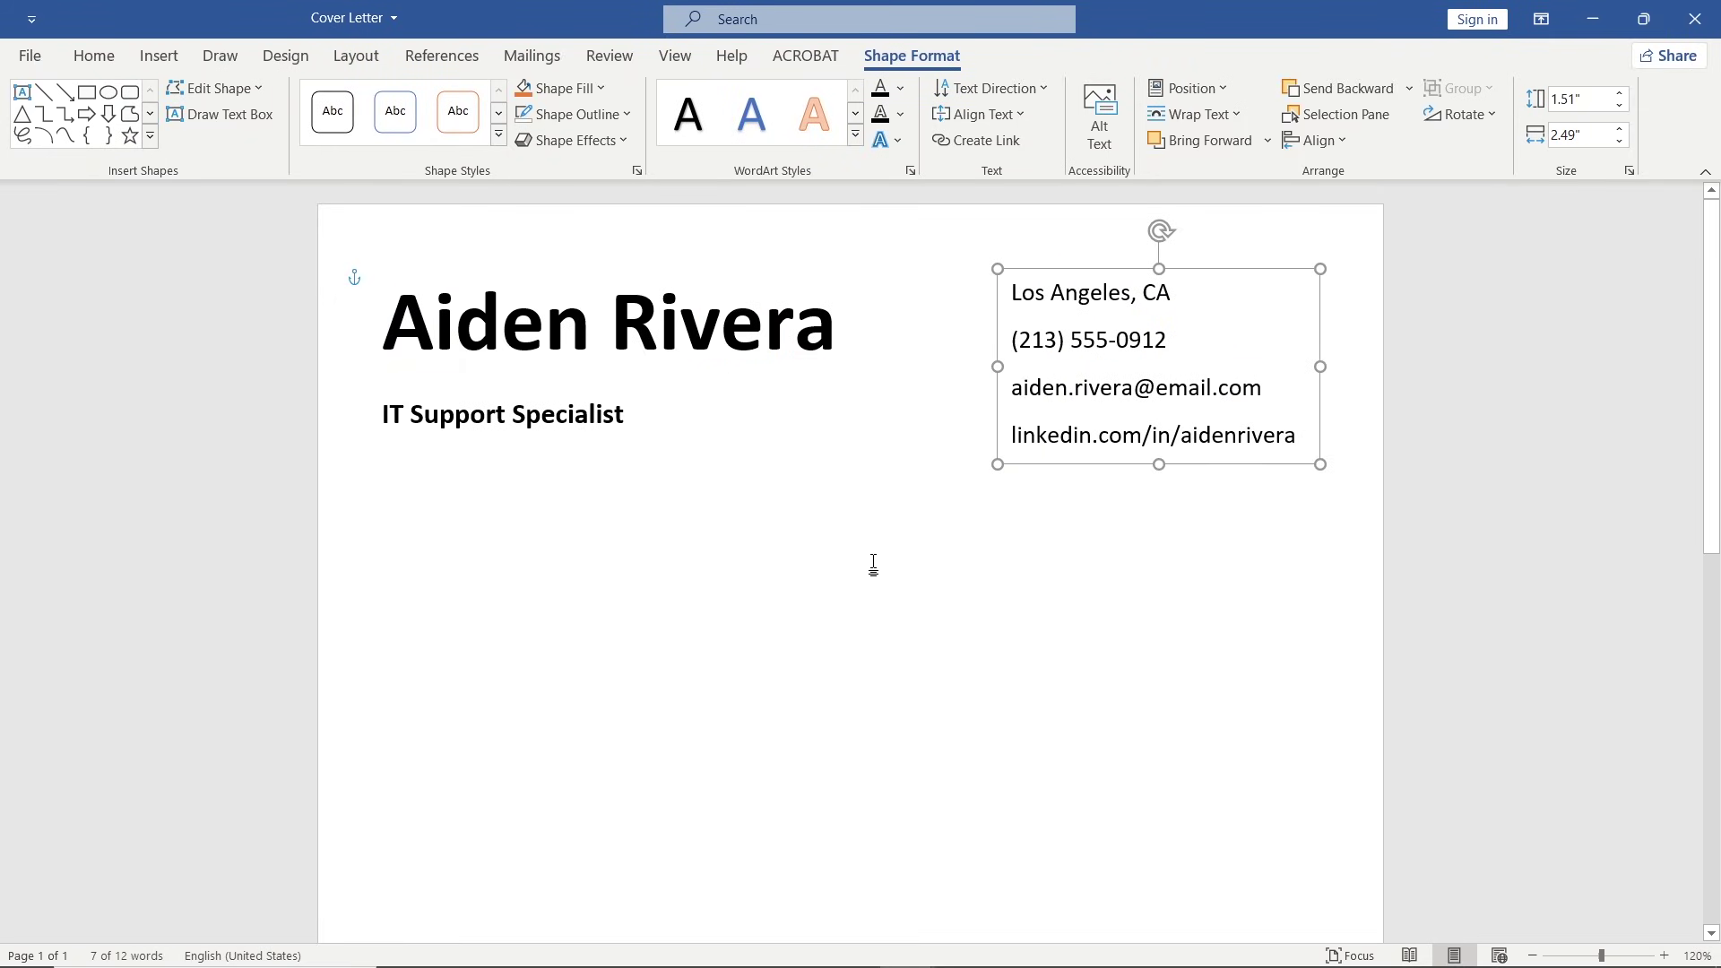
Insert the location icon picture from this device below the header.
{"action": "left_click", "coordinate": [874, 563]}
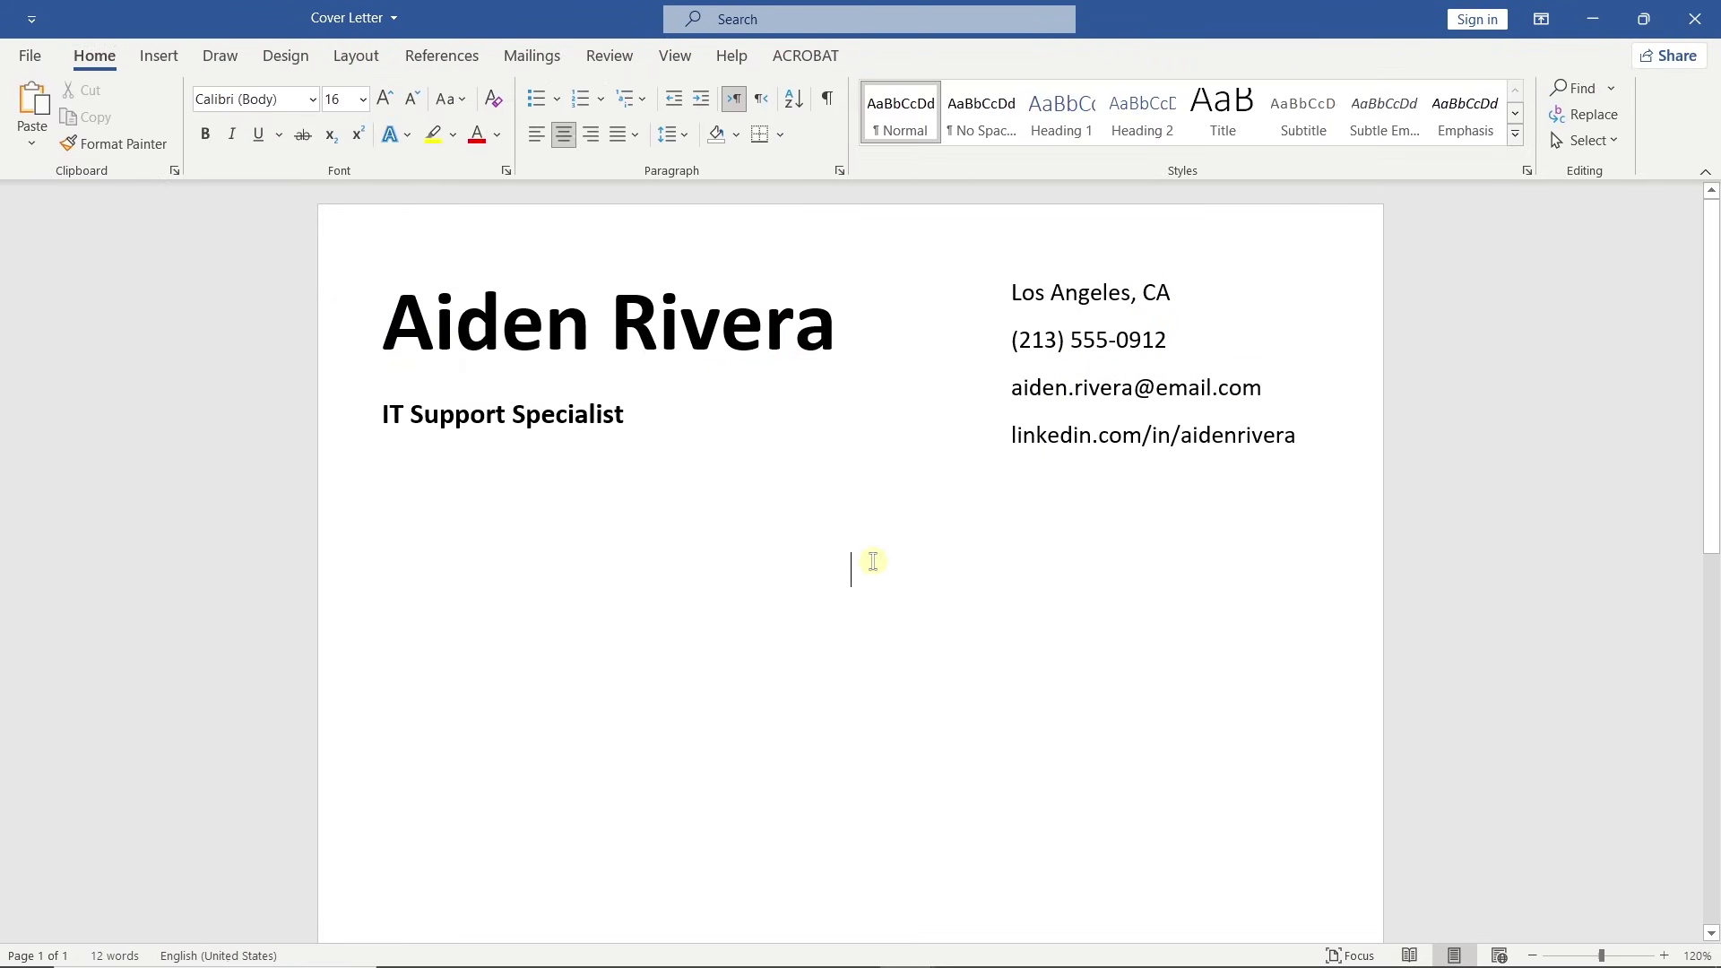
{"action": "left_click", "coordinate": [159, 56]}
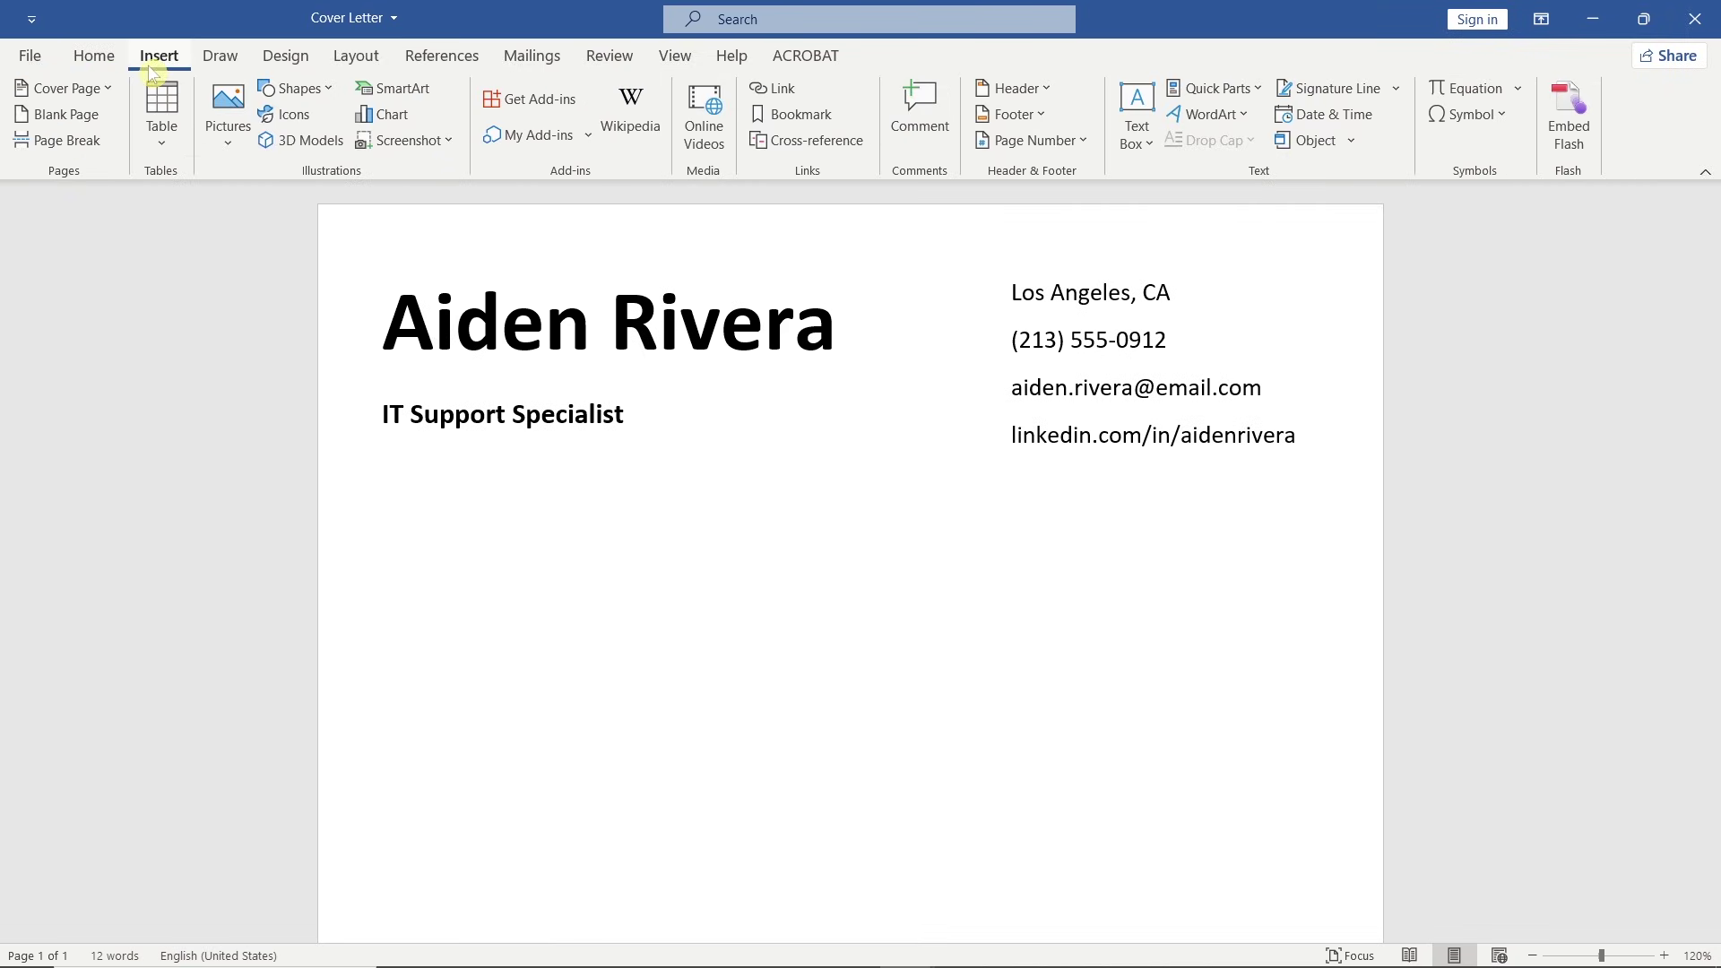
{"action": "left_click", "coordinate": [245, 145]}
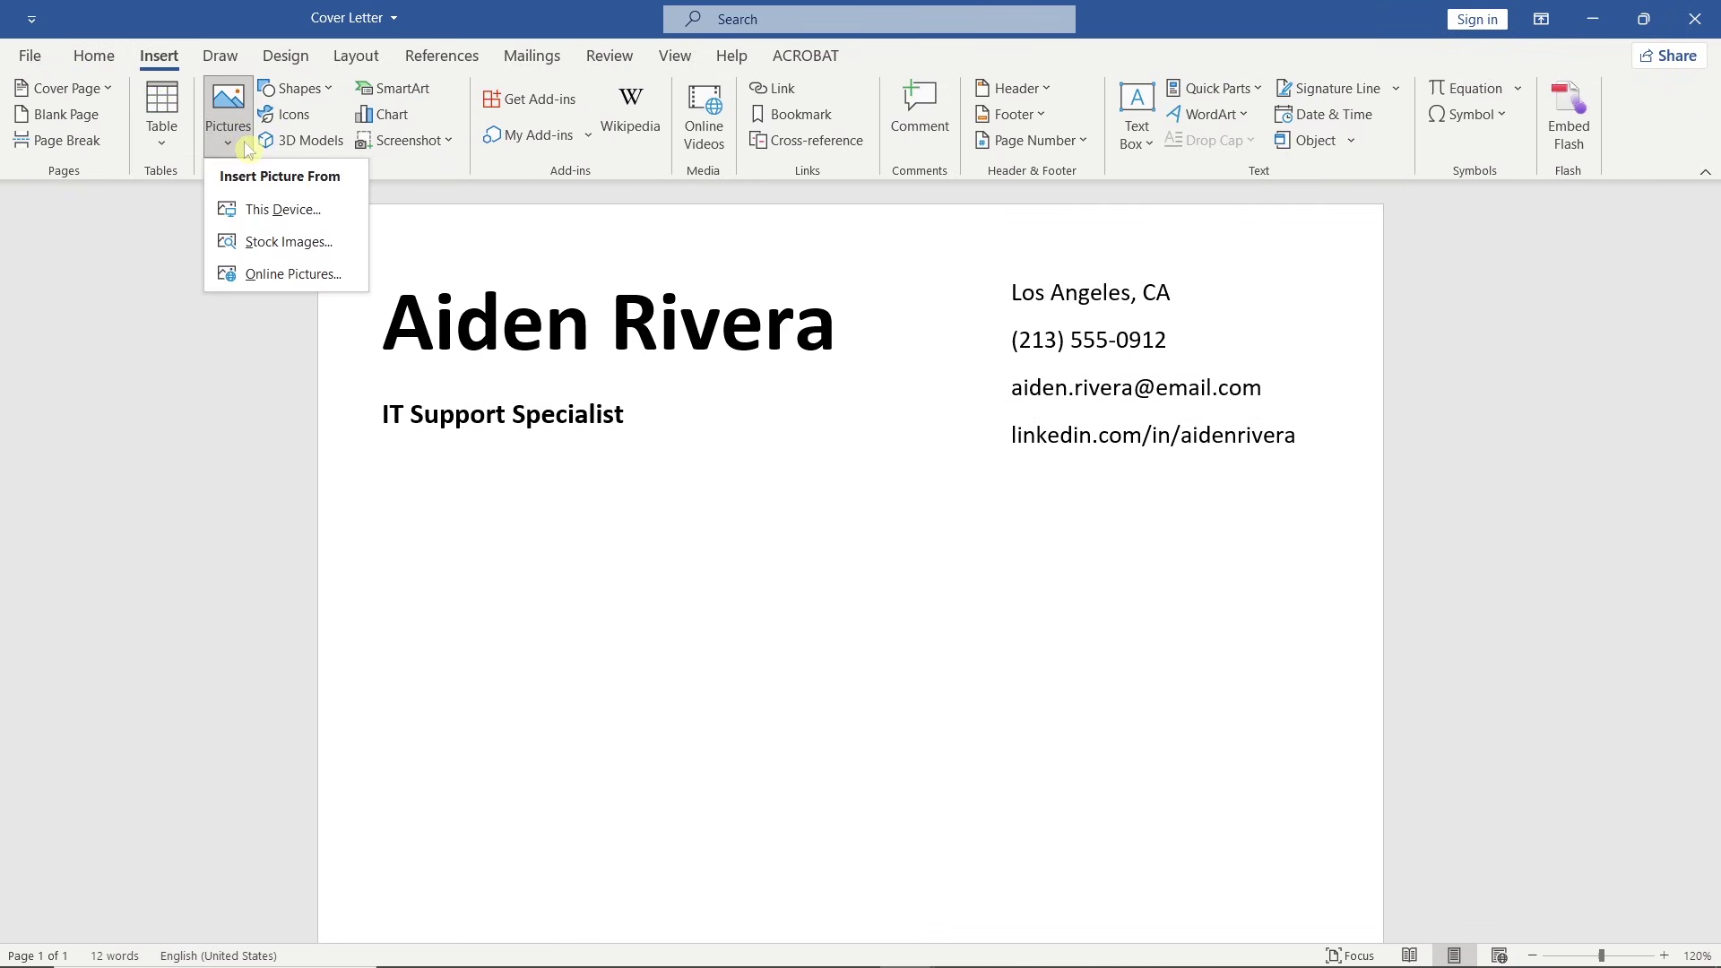
{"action": "left_click", "coordinate": [330, 212]}
{"action": "left_click", "coordinate": [505, 219]}
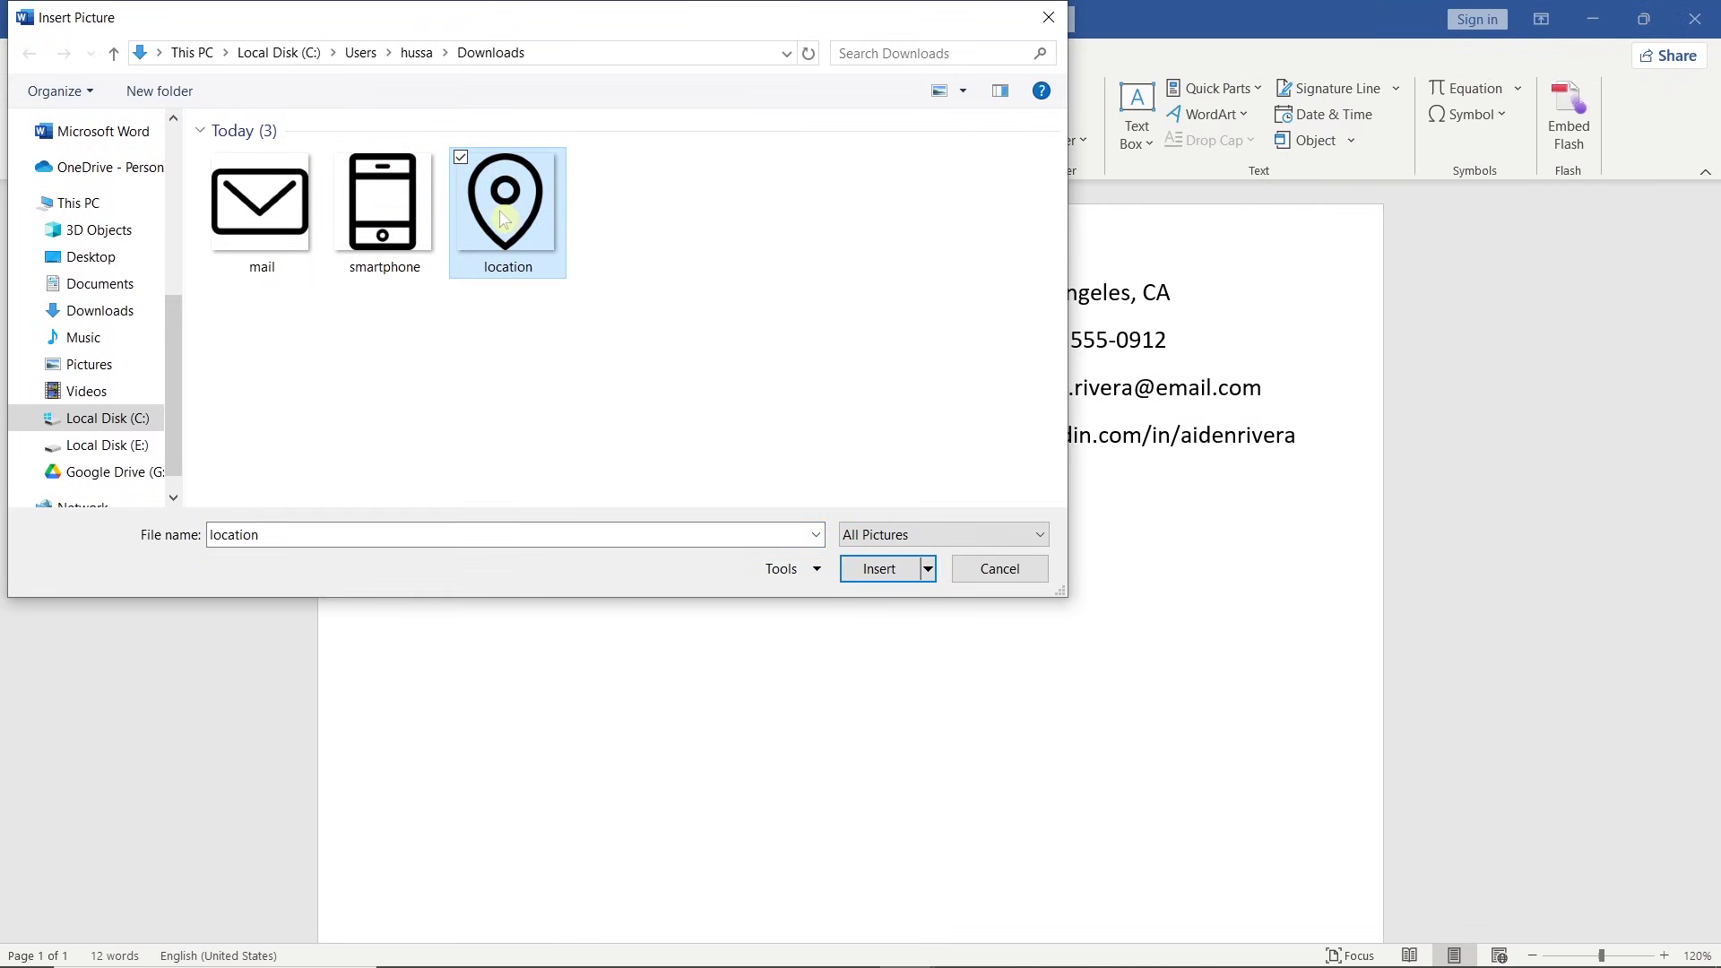
{"action": "left_click", "coordinate": [853, 568]}
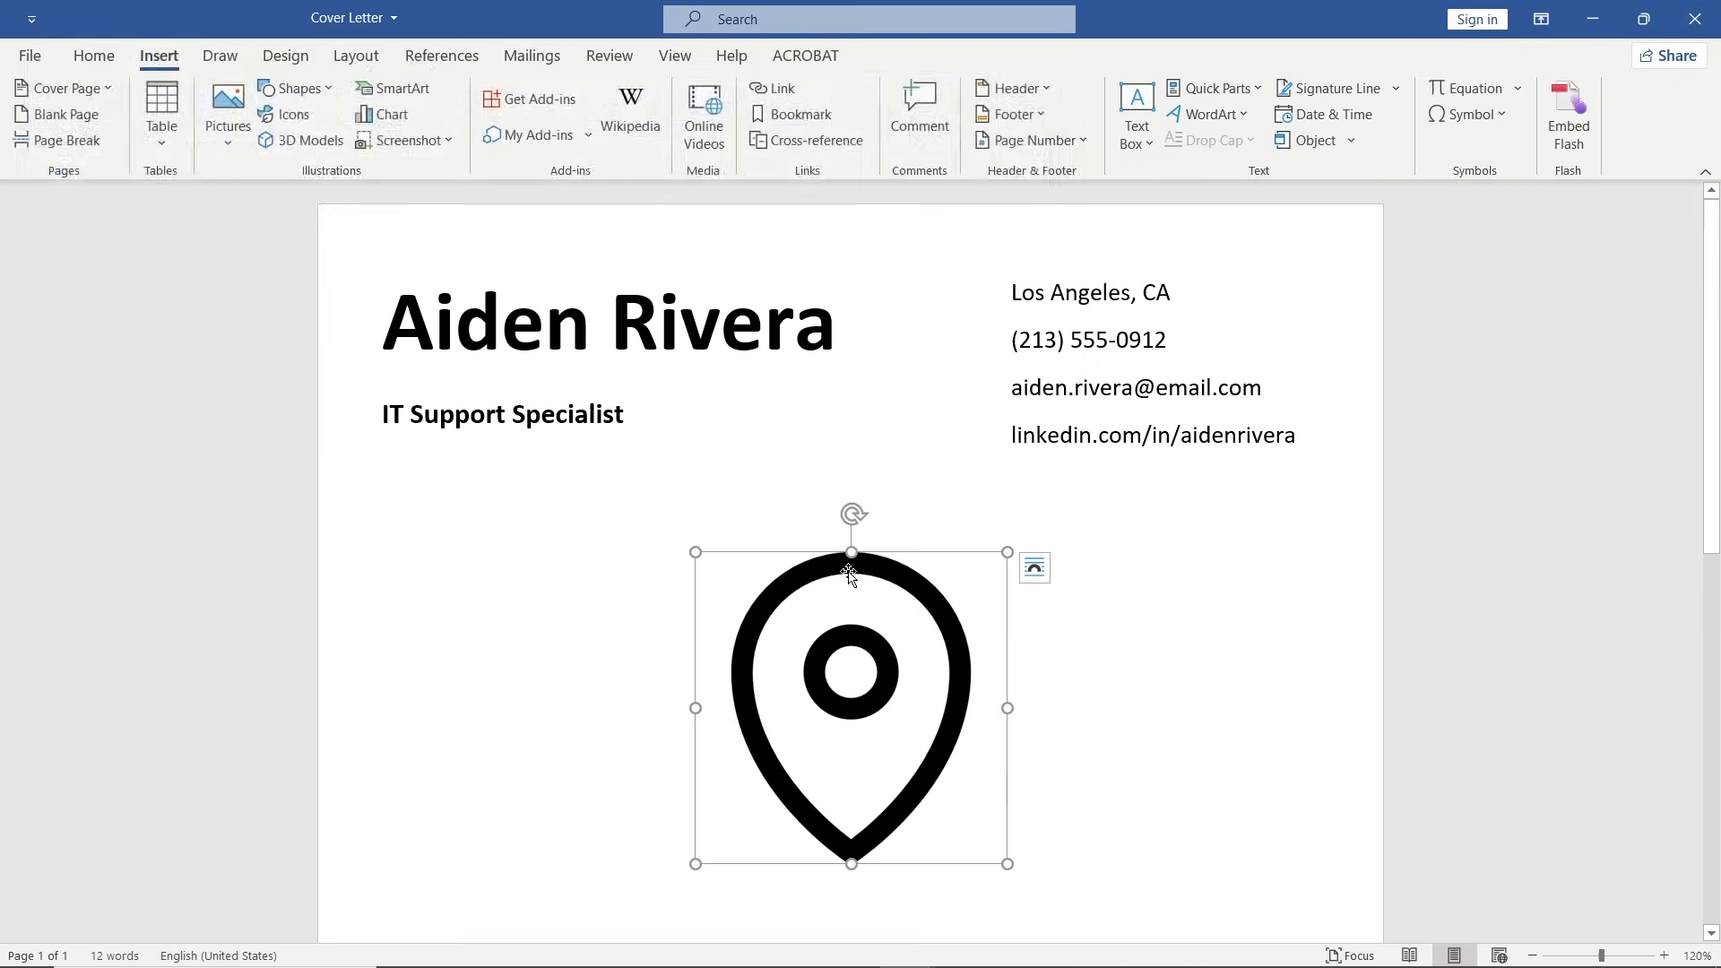
Set the icon to In Front of Text wrapping with a 0.2-inch height.
{"action": "right_click", "coordinate": [843, 572]}
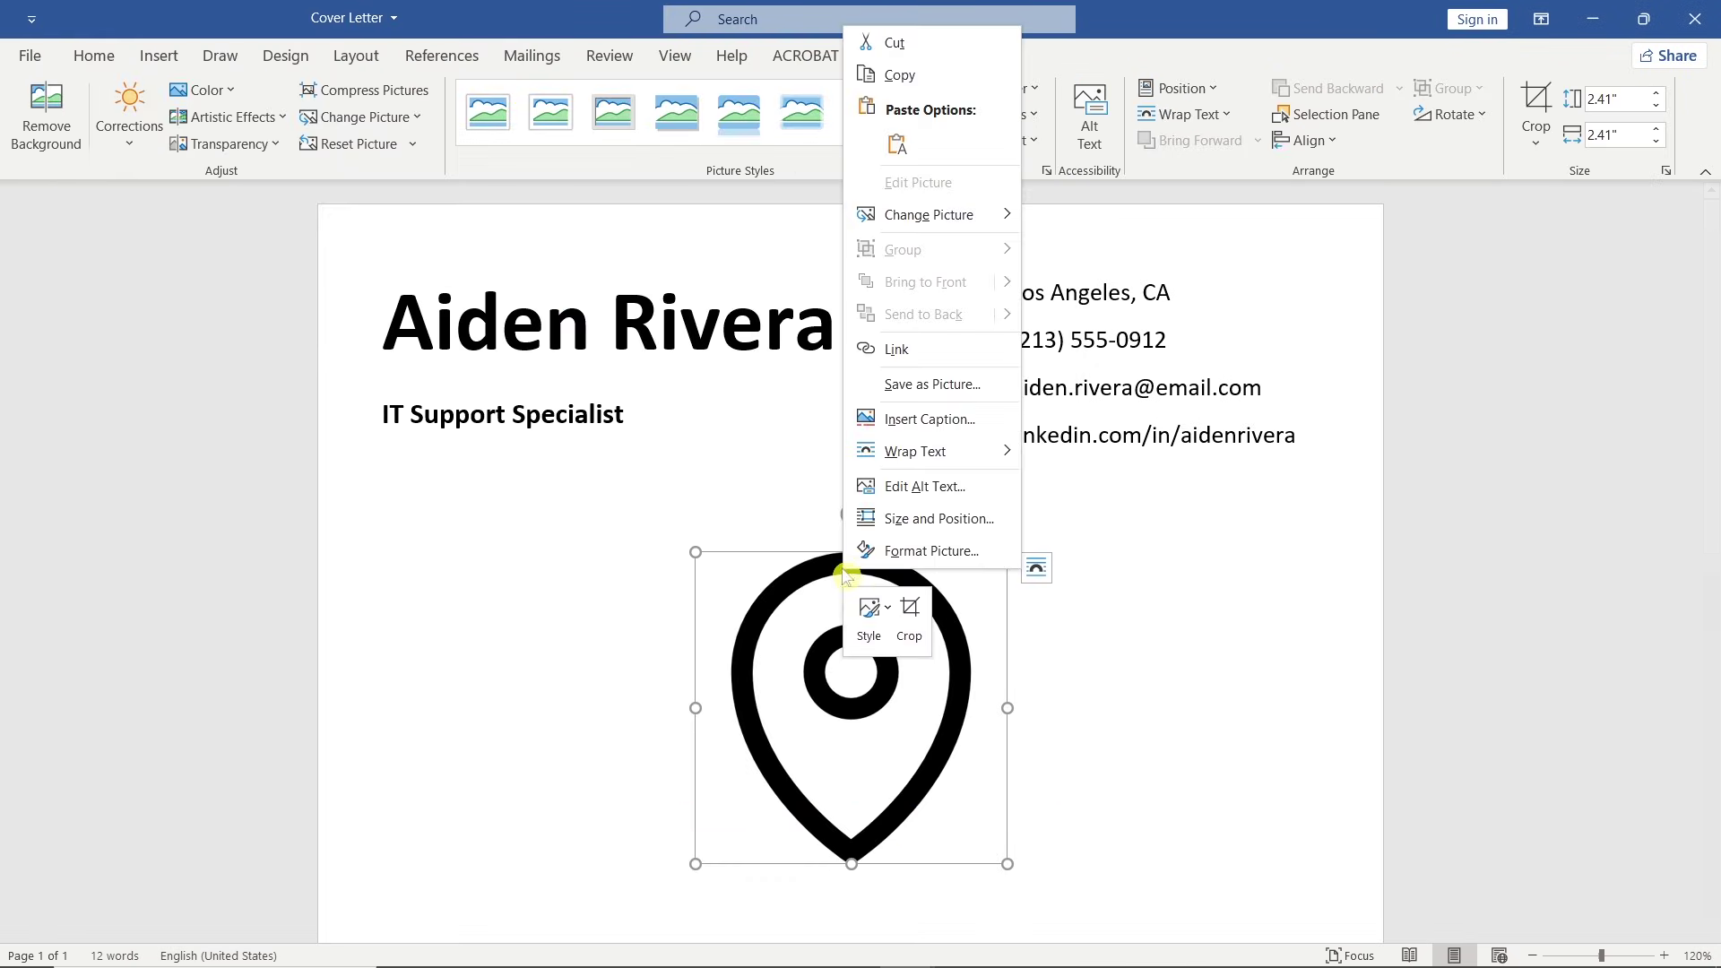
{"action": "mouse_move", "coordinate": [982, 452]}
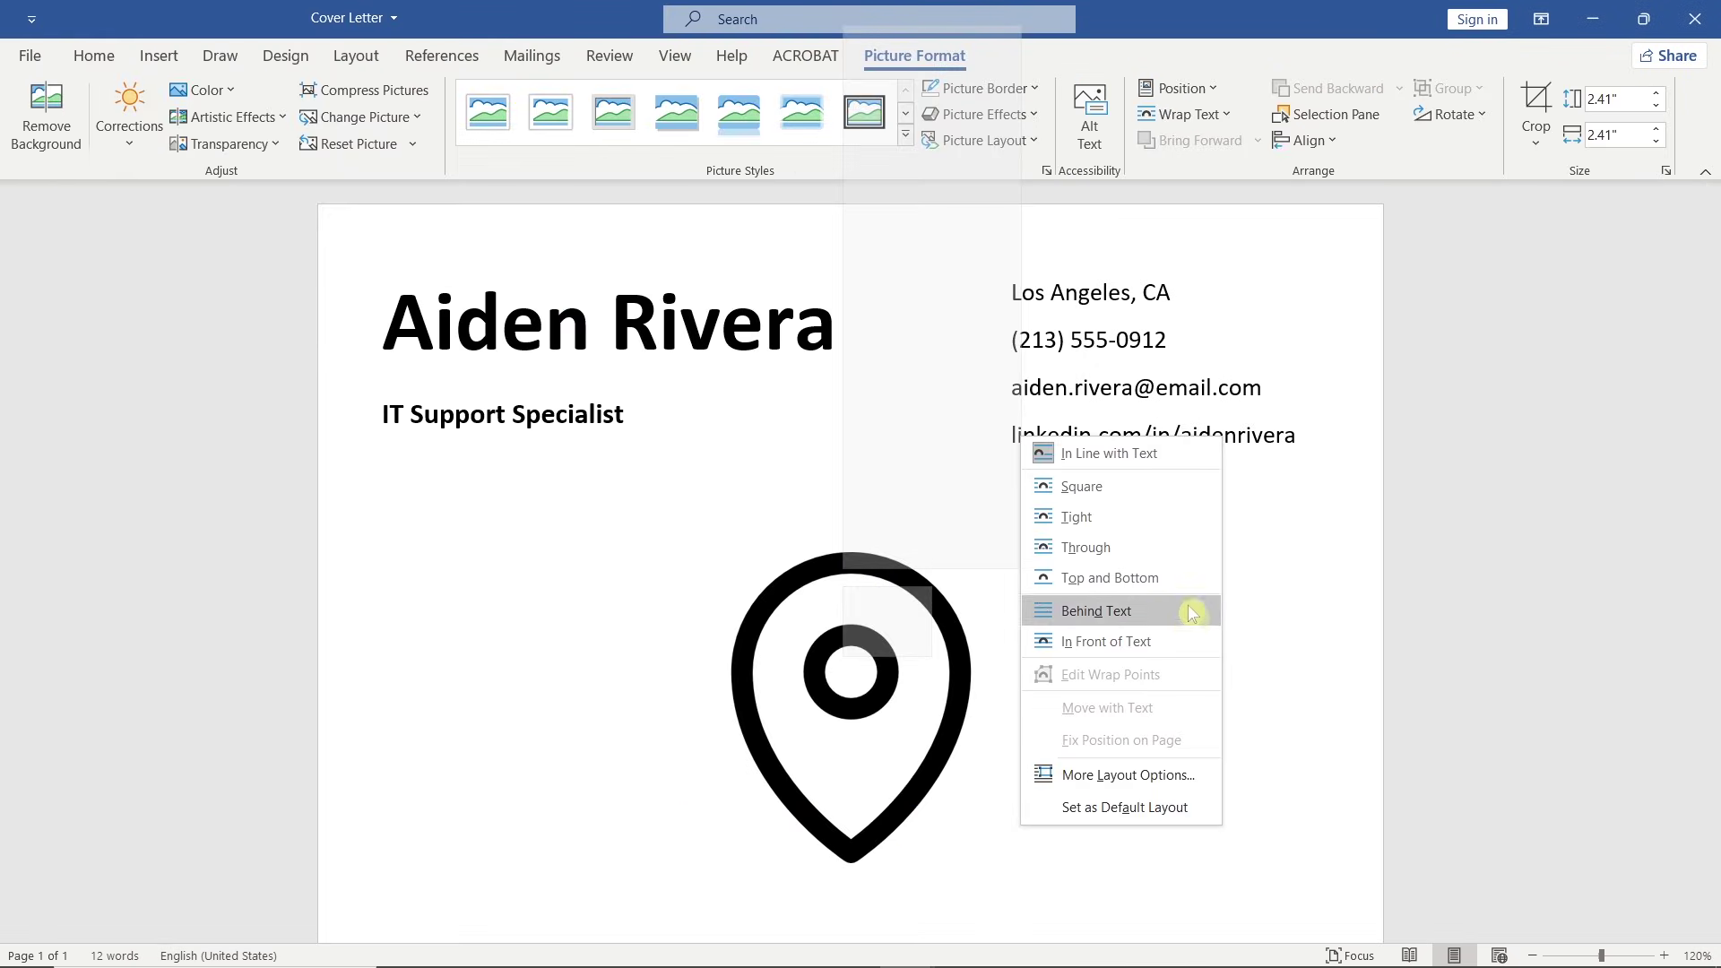
{"action": "left_click", "coordinate": [1202, 642]}
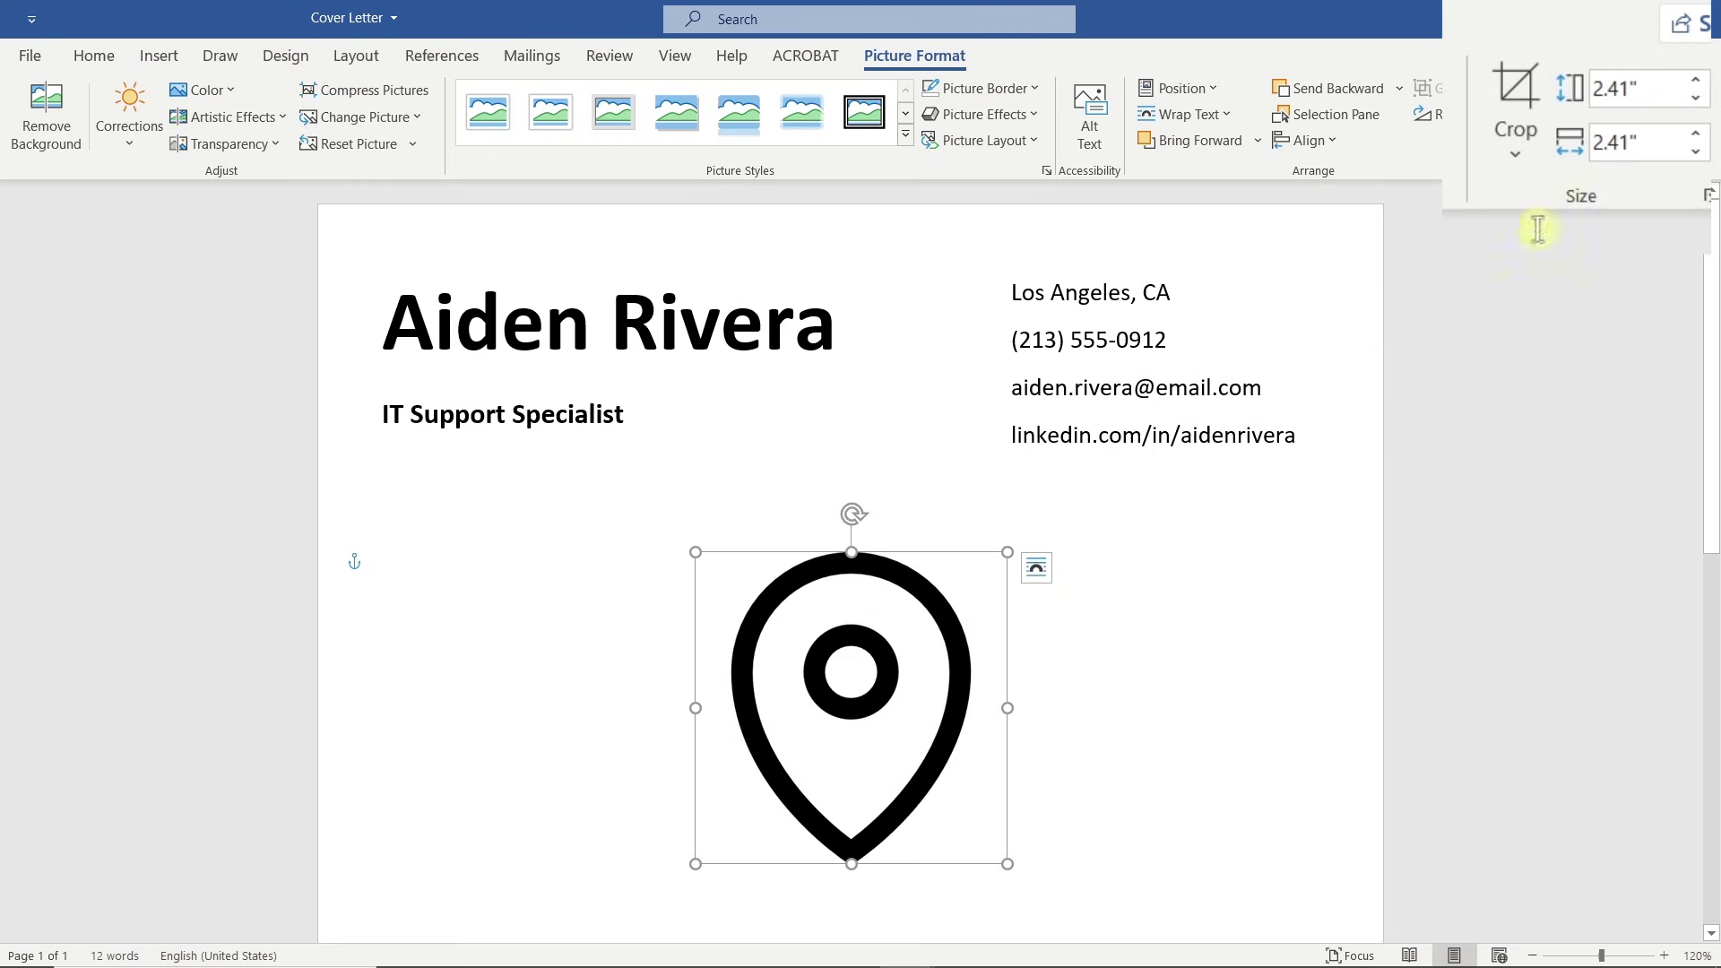
{"action": "left_click", "coordinate": [1650, 89]}
{"action": "type", "text": "0.2"}
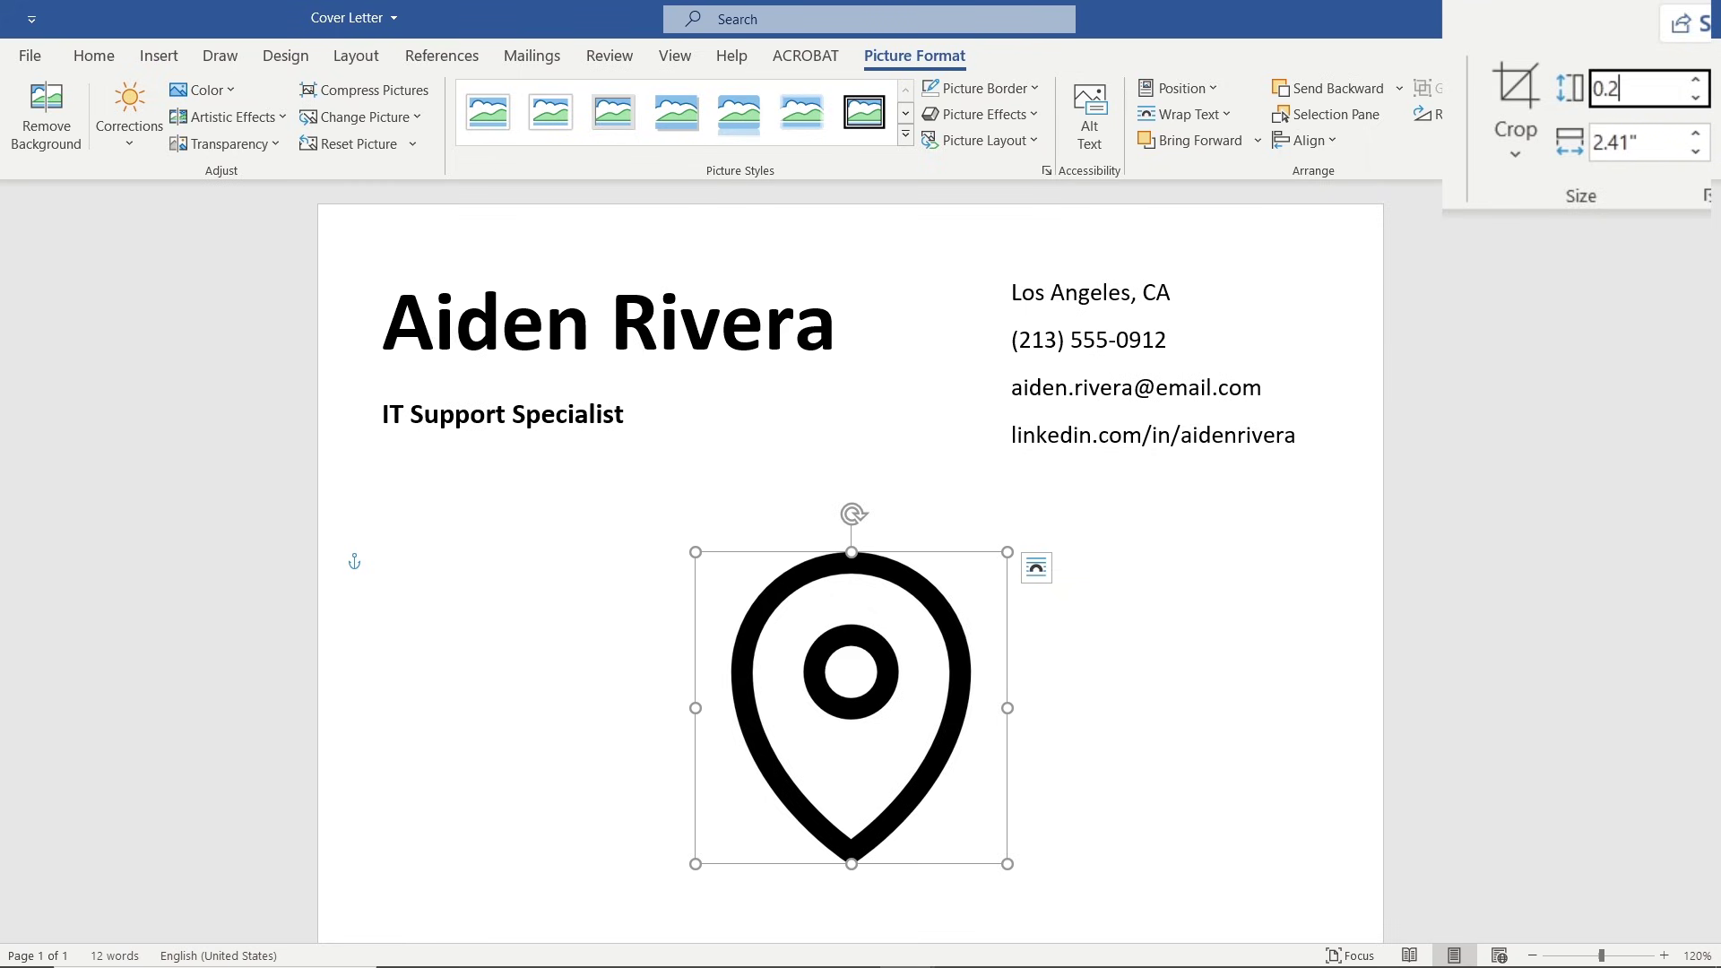
{"action": "key", "text": "Return"}
Place the pin beside the location line and a copy beside the phone number.
{"action": "left_click_drag", "start_coordinate": [708, 565], "coordinate": [972, 291]}
{"action": "scroll", "coordinate": [971, 291], "scroll_direction": "up", "scroll_amount": 9}
{"action": "left_click", "coordinate": [1014, 309]}
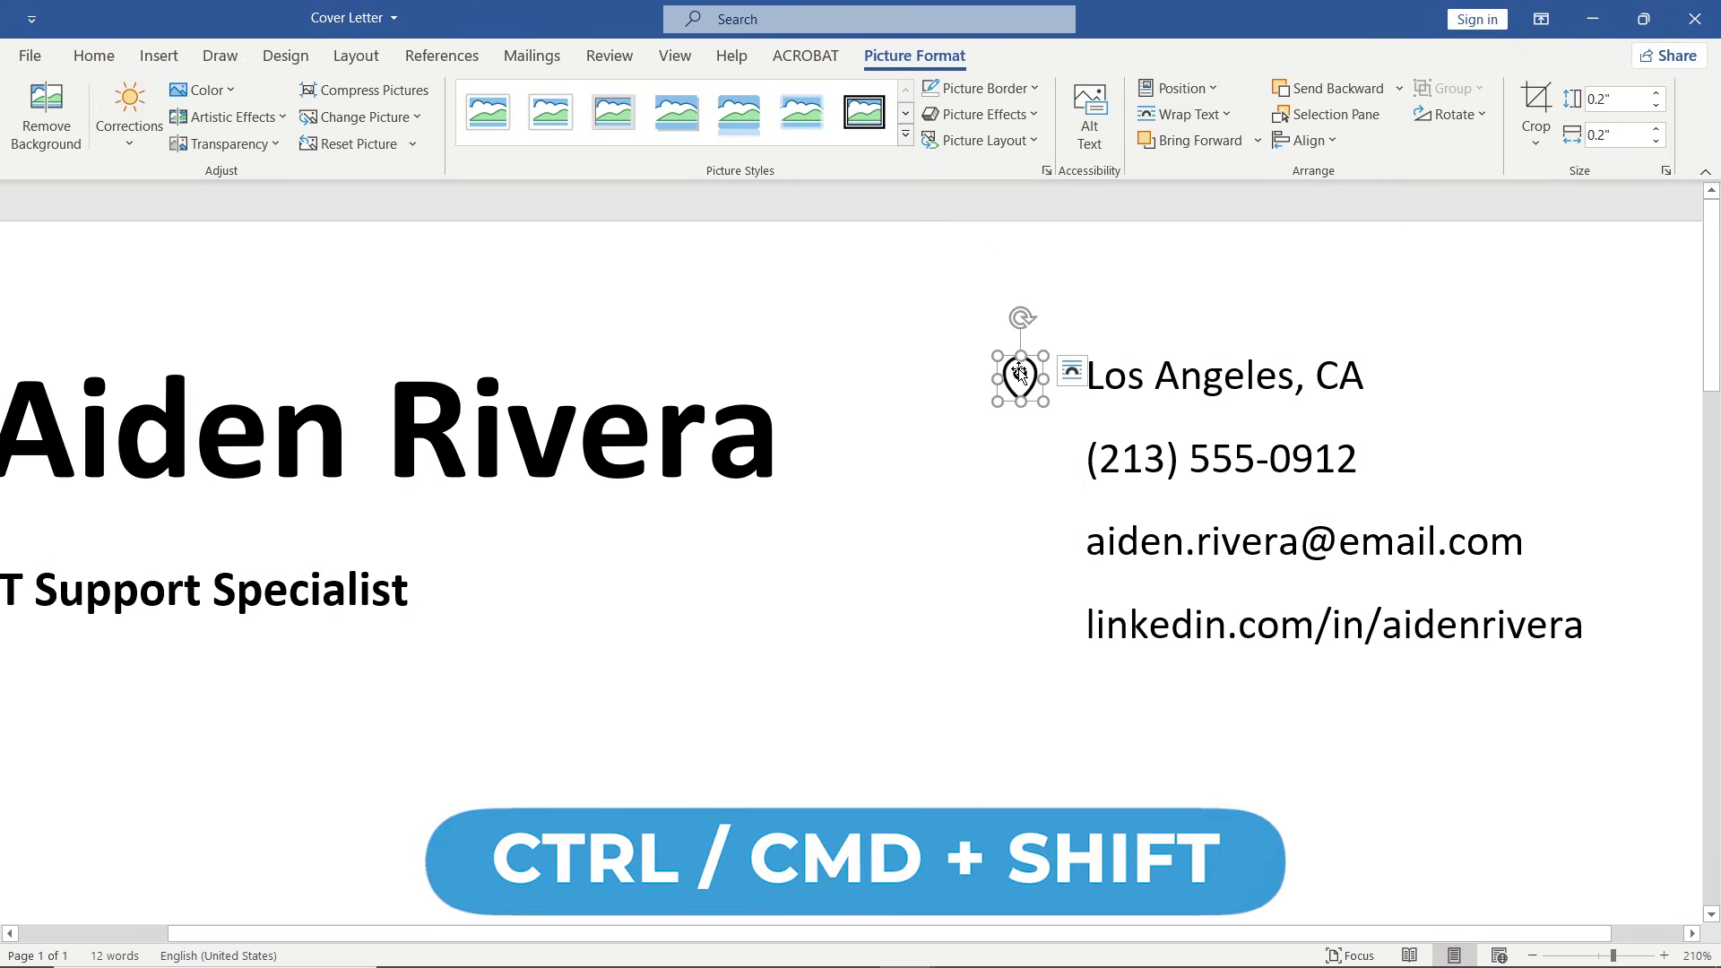
{"action": "left_click_drag", "start_coordinate": [1023, 380], "coordinate": [1021, 459]}
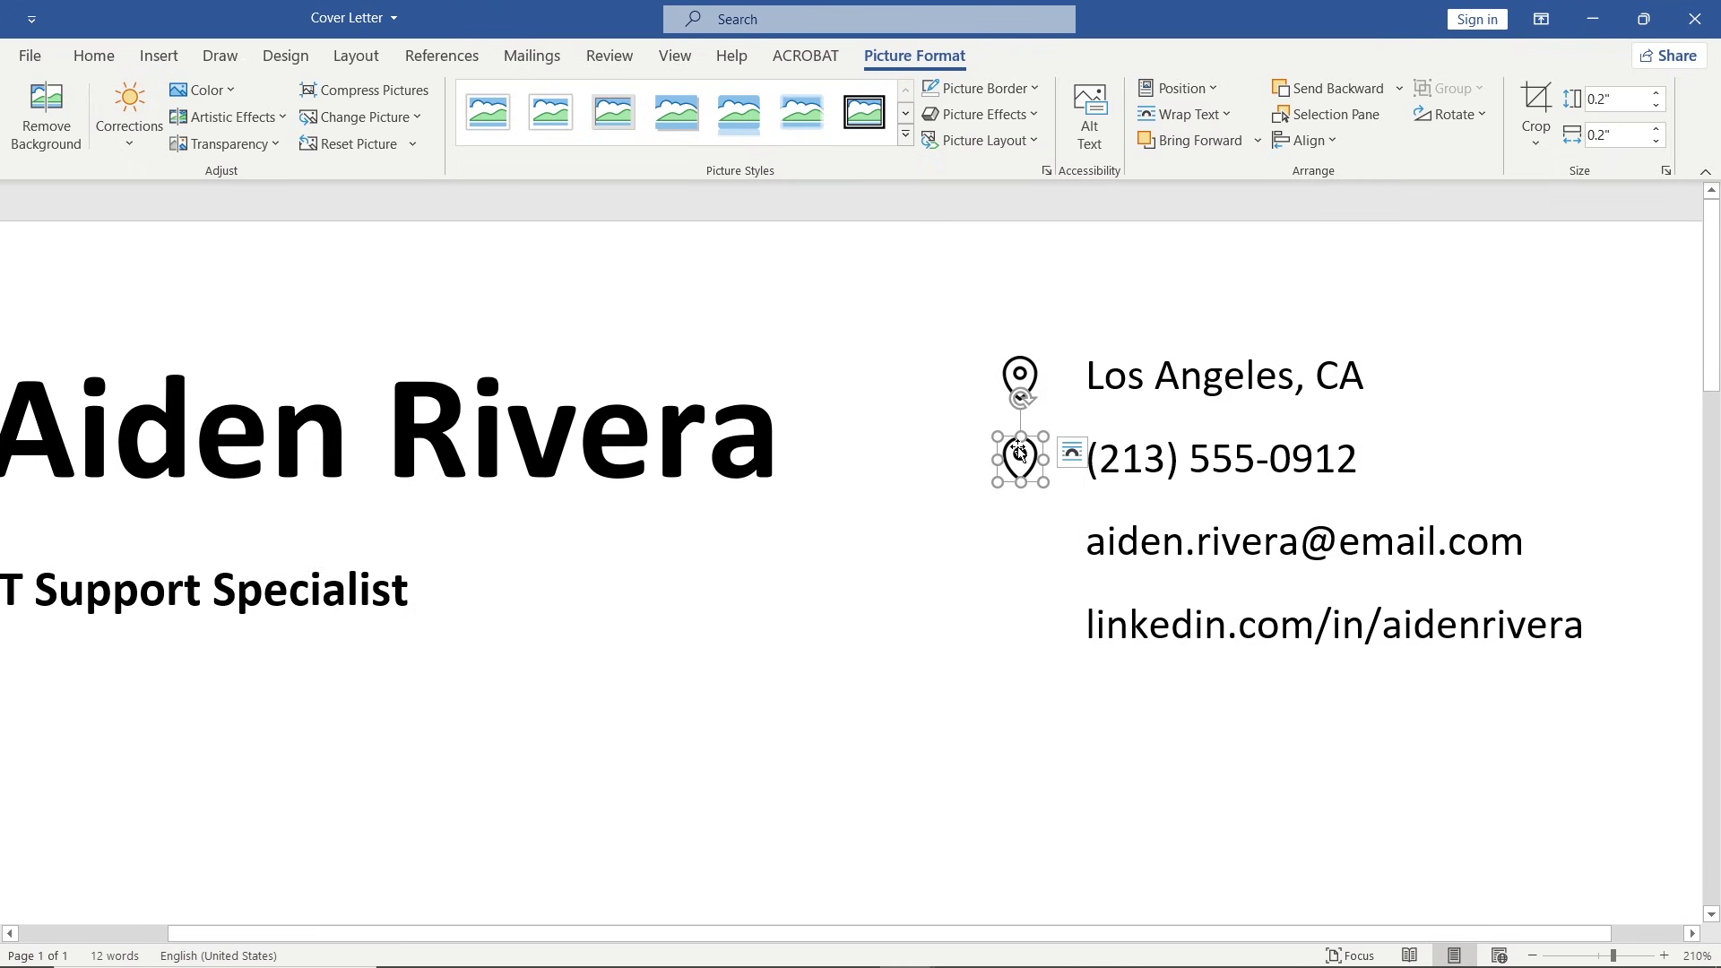
{"action": "left_click", "coordinate": [414, 117]}
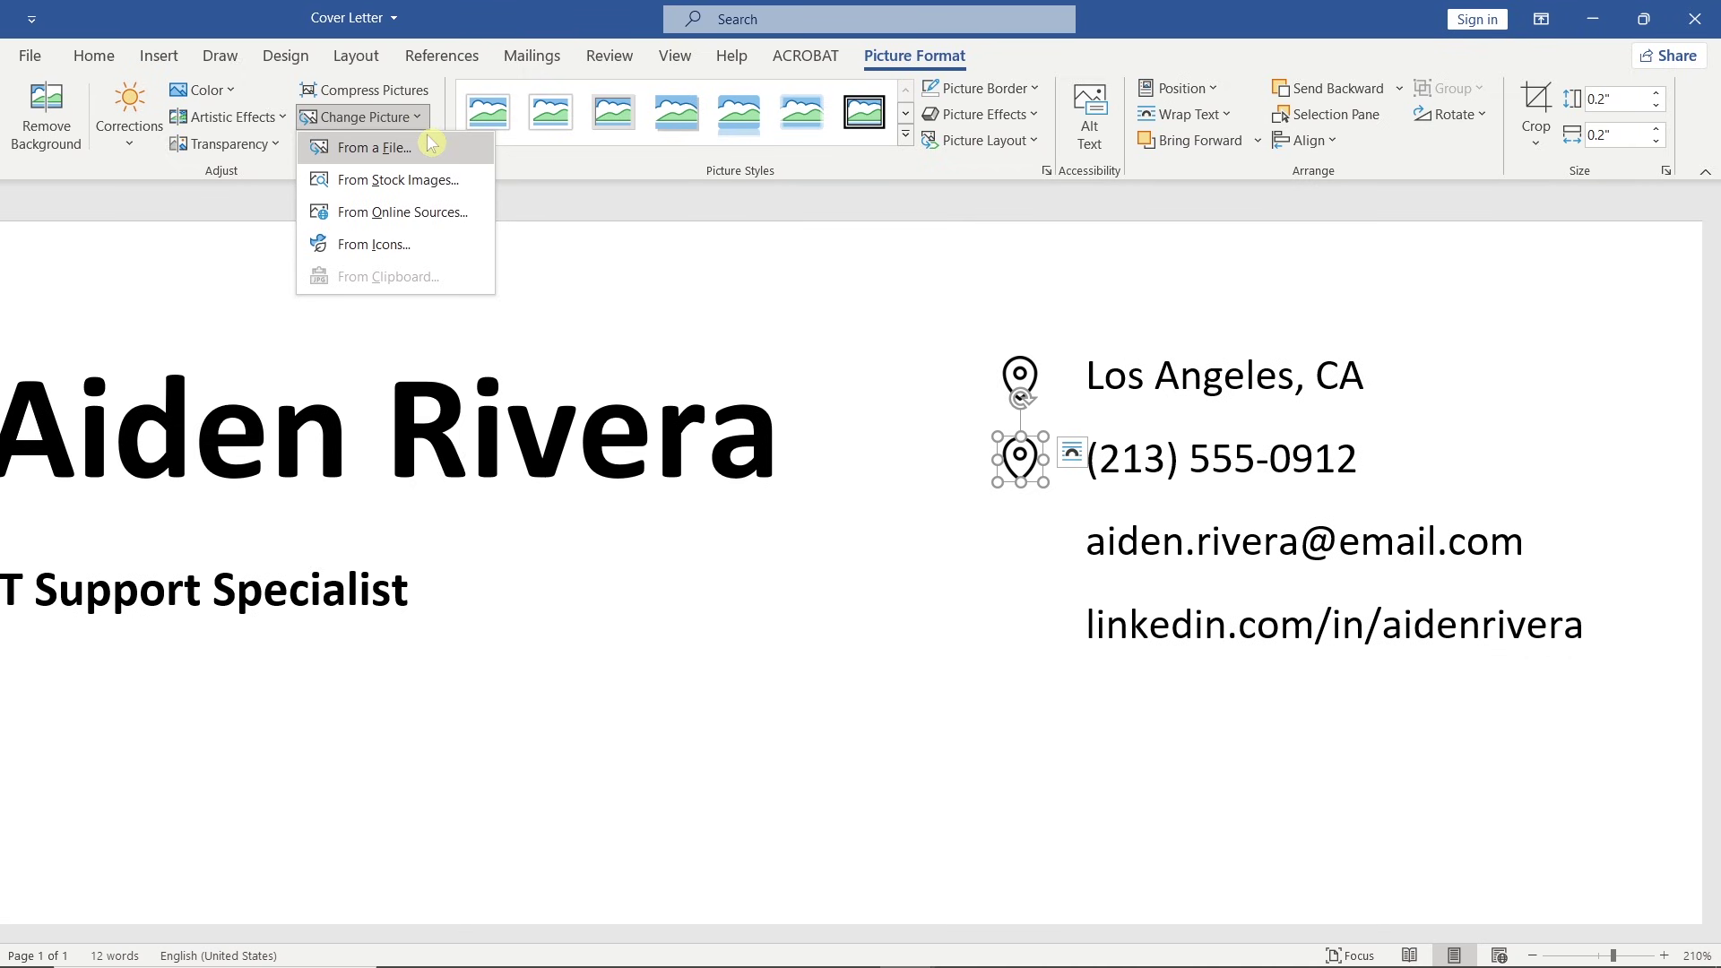
Swap the phone-line copy for the smartphone icon and copy it down to the e-mail line.
{"action": "left_click", "coordinate": [455, 149]}
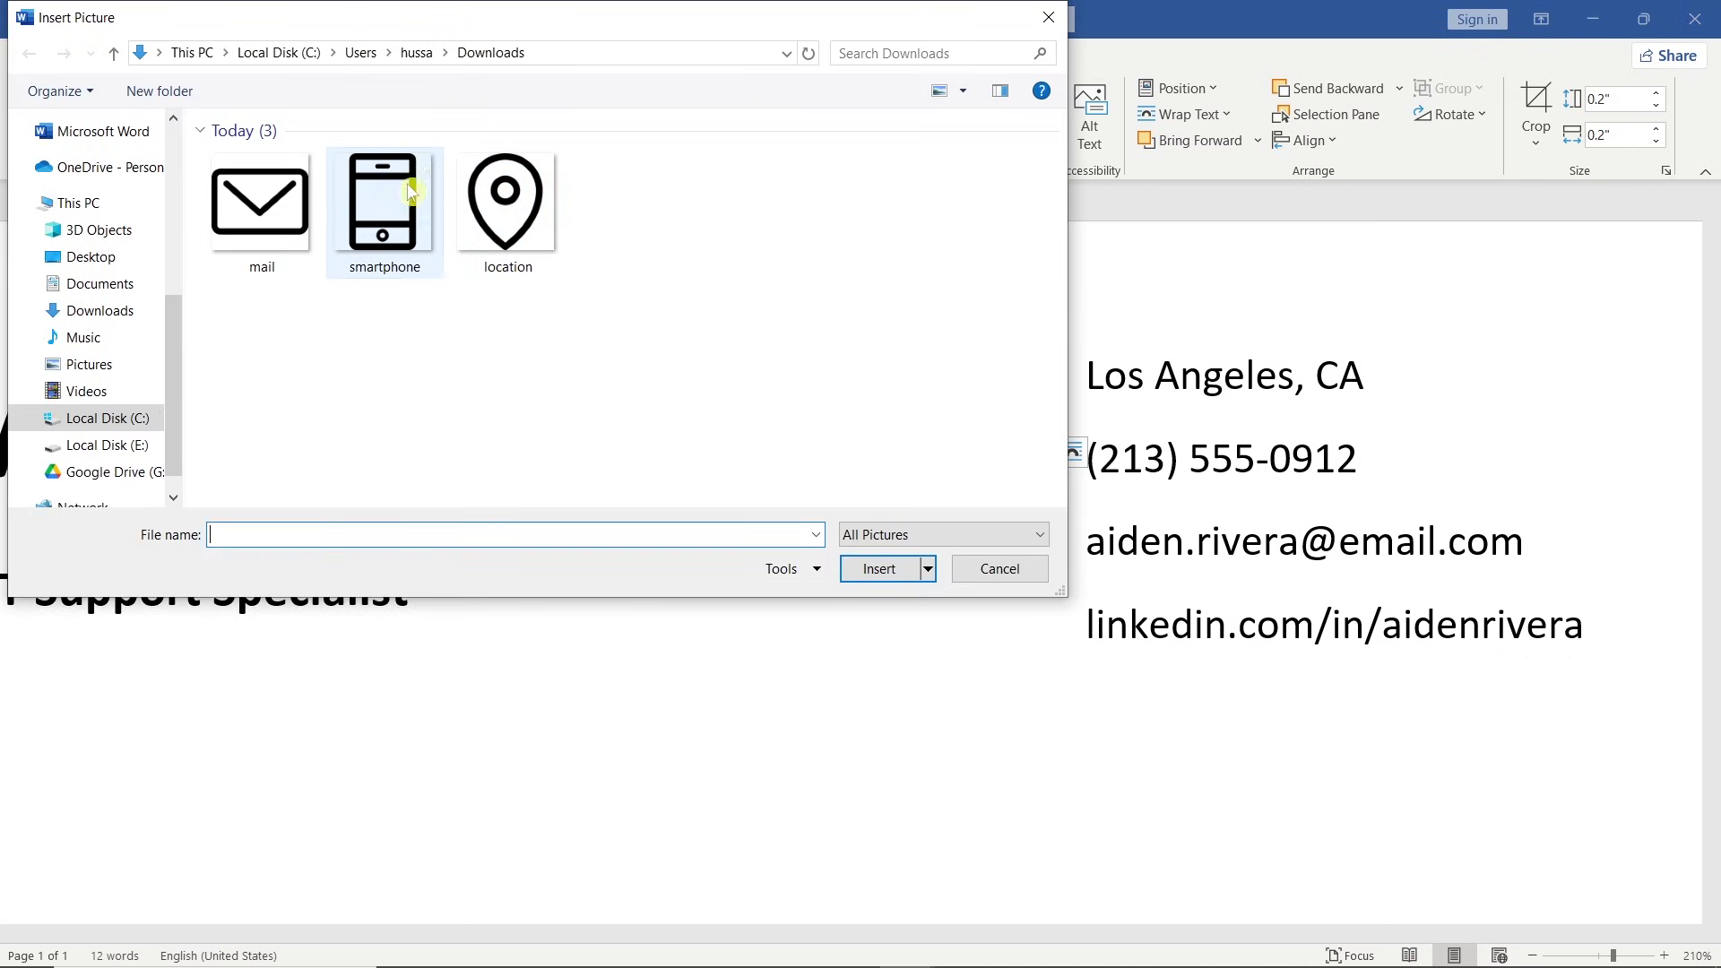
{"action": "left_click", "coordinate": [384, 210]}
{"action": "left_click", "coordinate": [862, 570]}
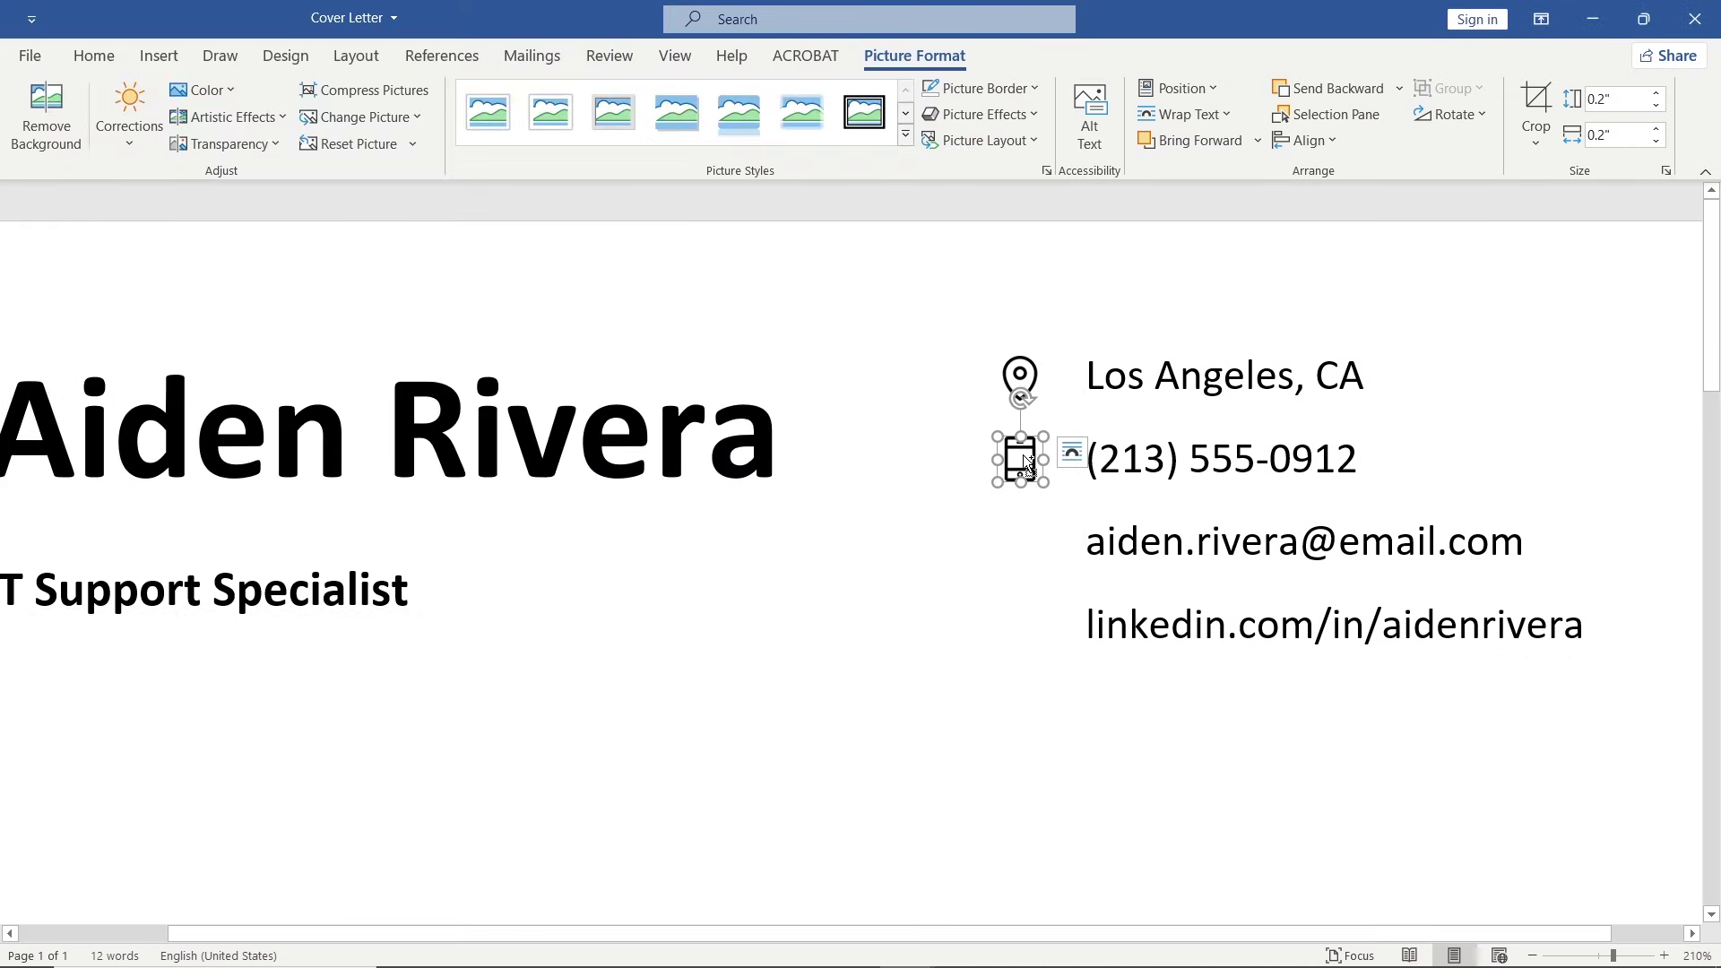
{"action": "left_click_drag", "start_coordinate": [1028, 461], "coordinate": [1031, 541]}
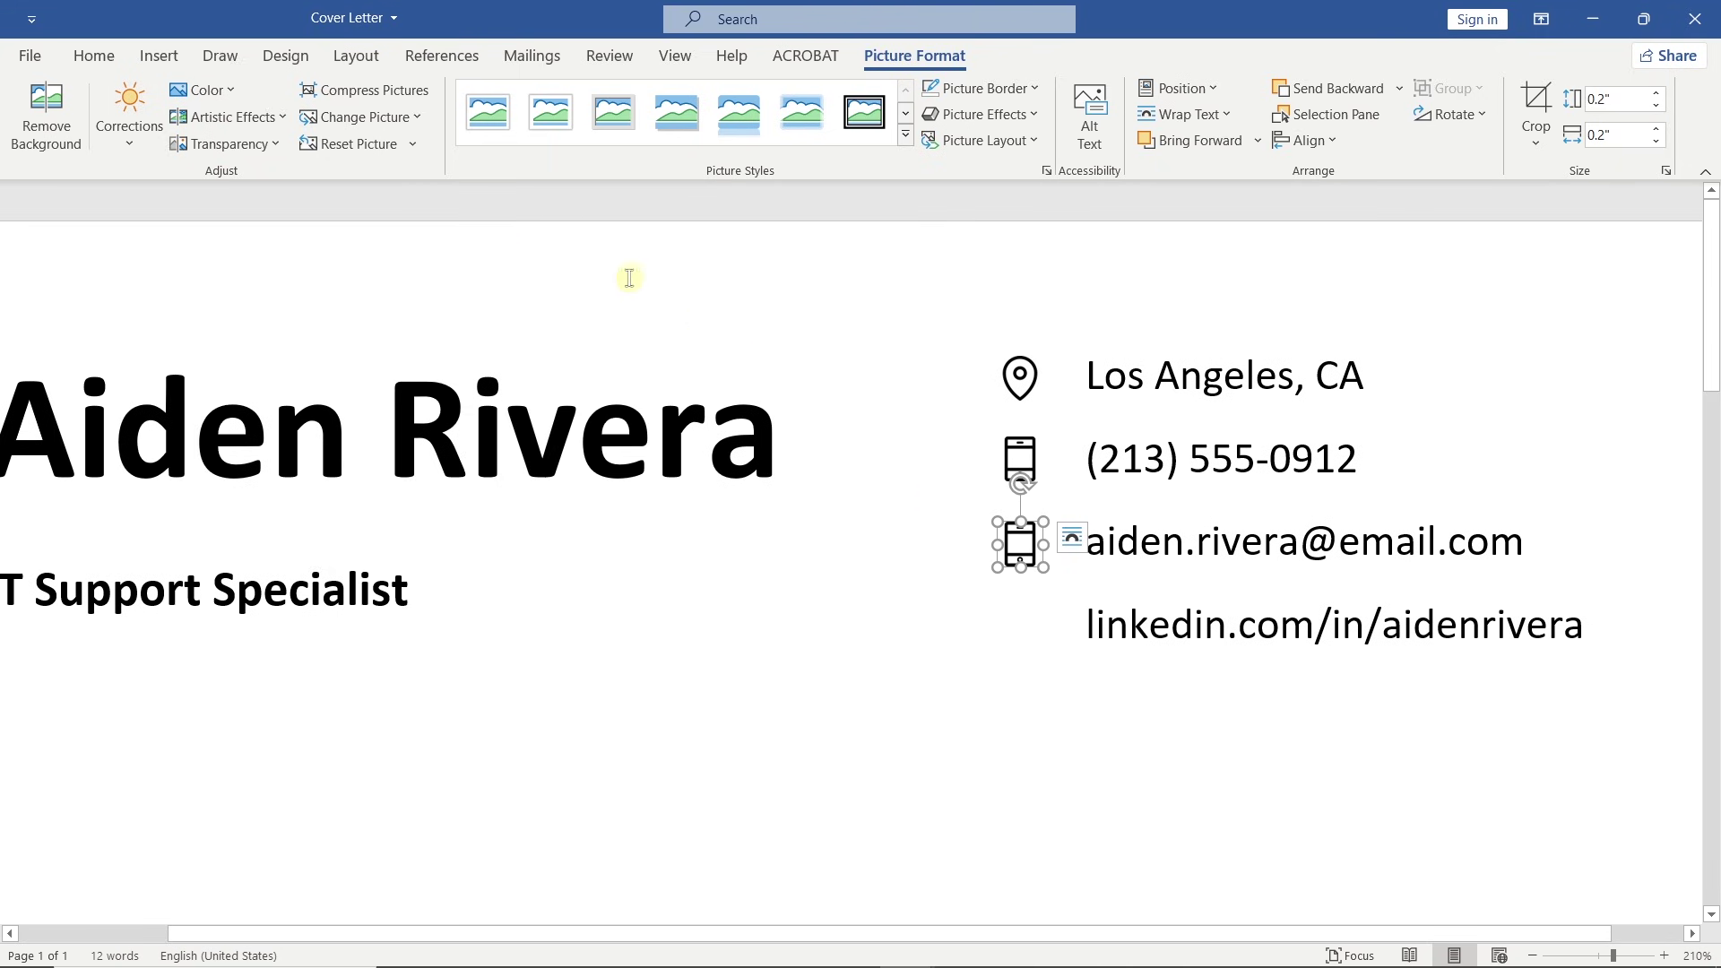
Swap the e-mail icon for the envelope and copy it beside the LinkedIn address.
{"action": "left_click", "coordinate": [377, 116]}
{"action": "left_click", "coordinate": [454, 147]}
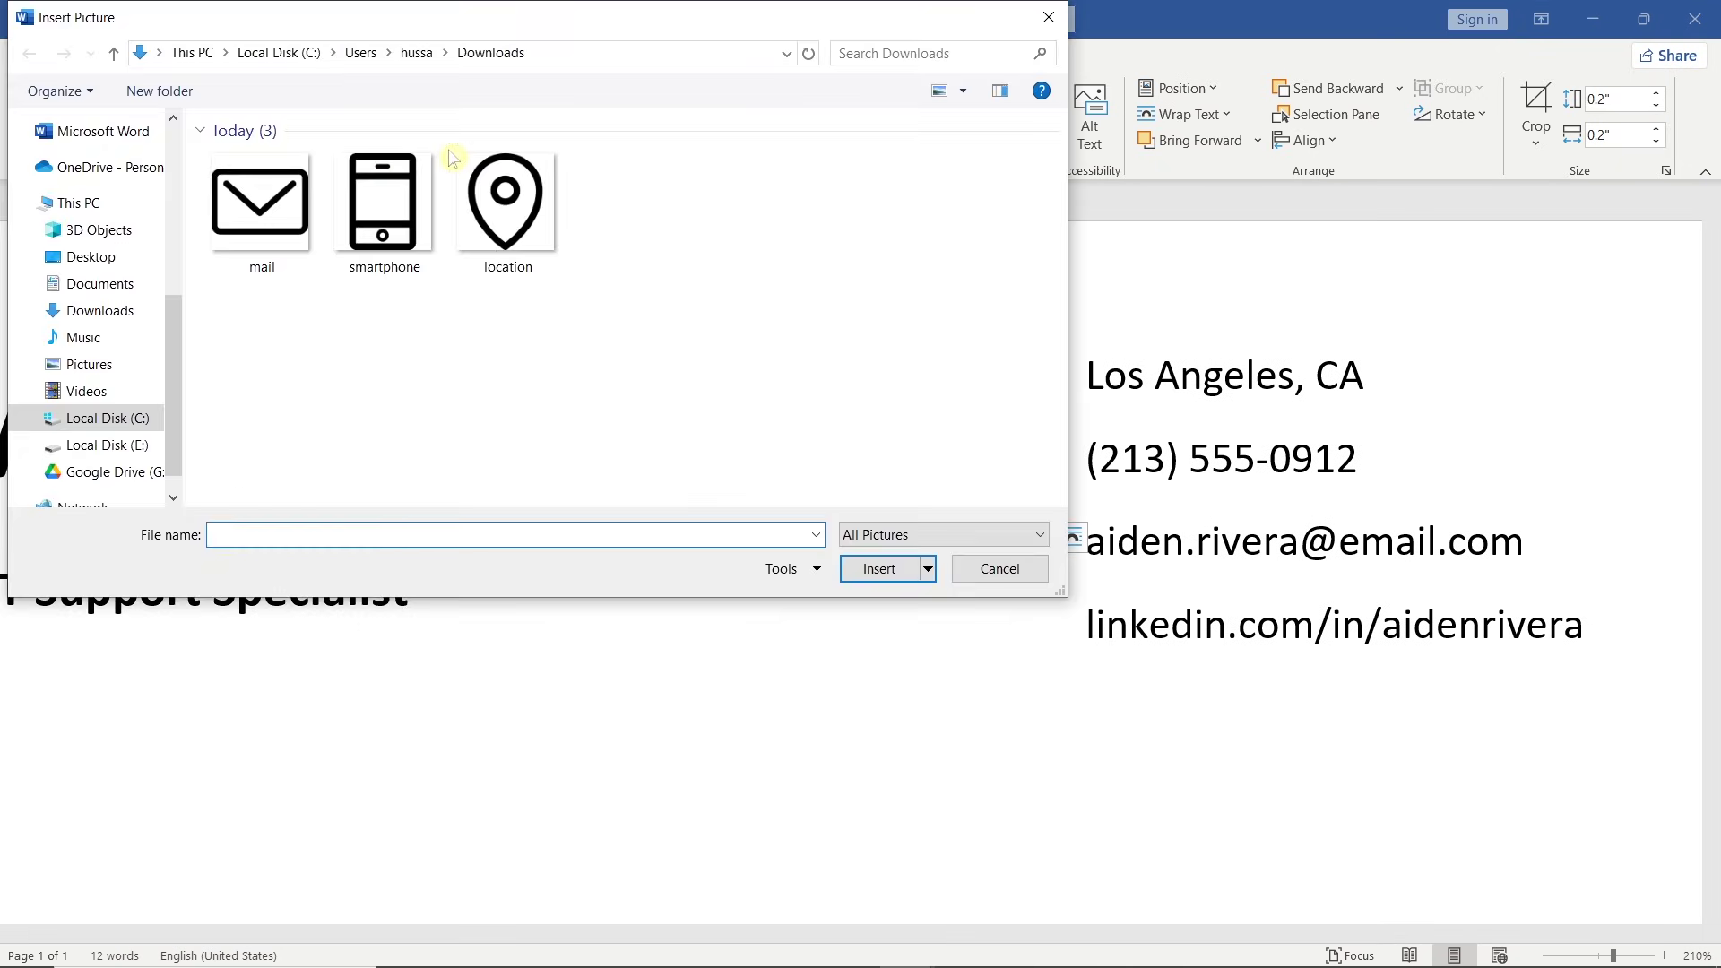
{"action": "left_click", "coordinate": [260, 201]}
{"action": "left_click", "coordinate": [861, 568]}
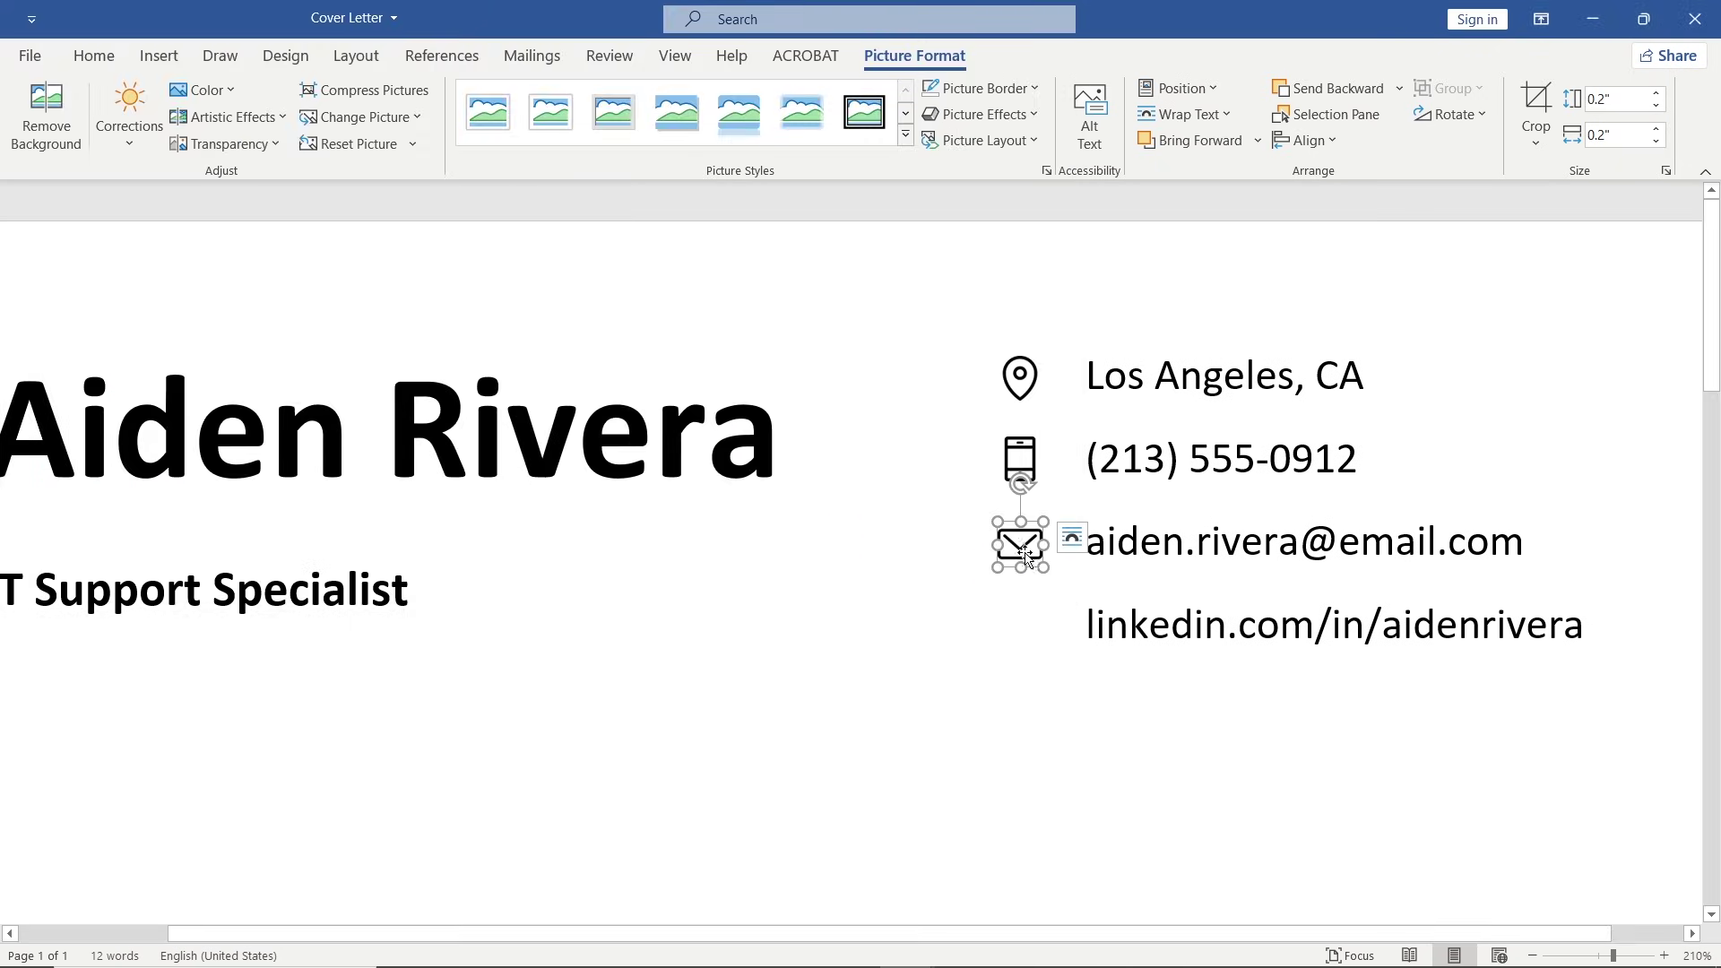
{"action": "left_click_drag", "start_coordinate": [1027, 553], "coordinate": [1031, 630]}
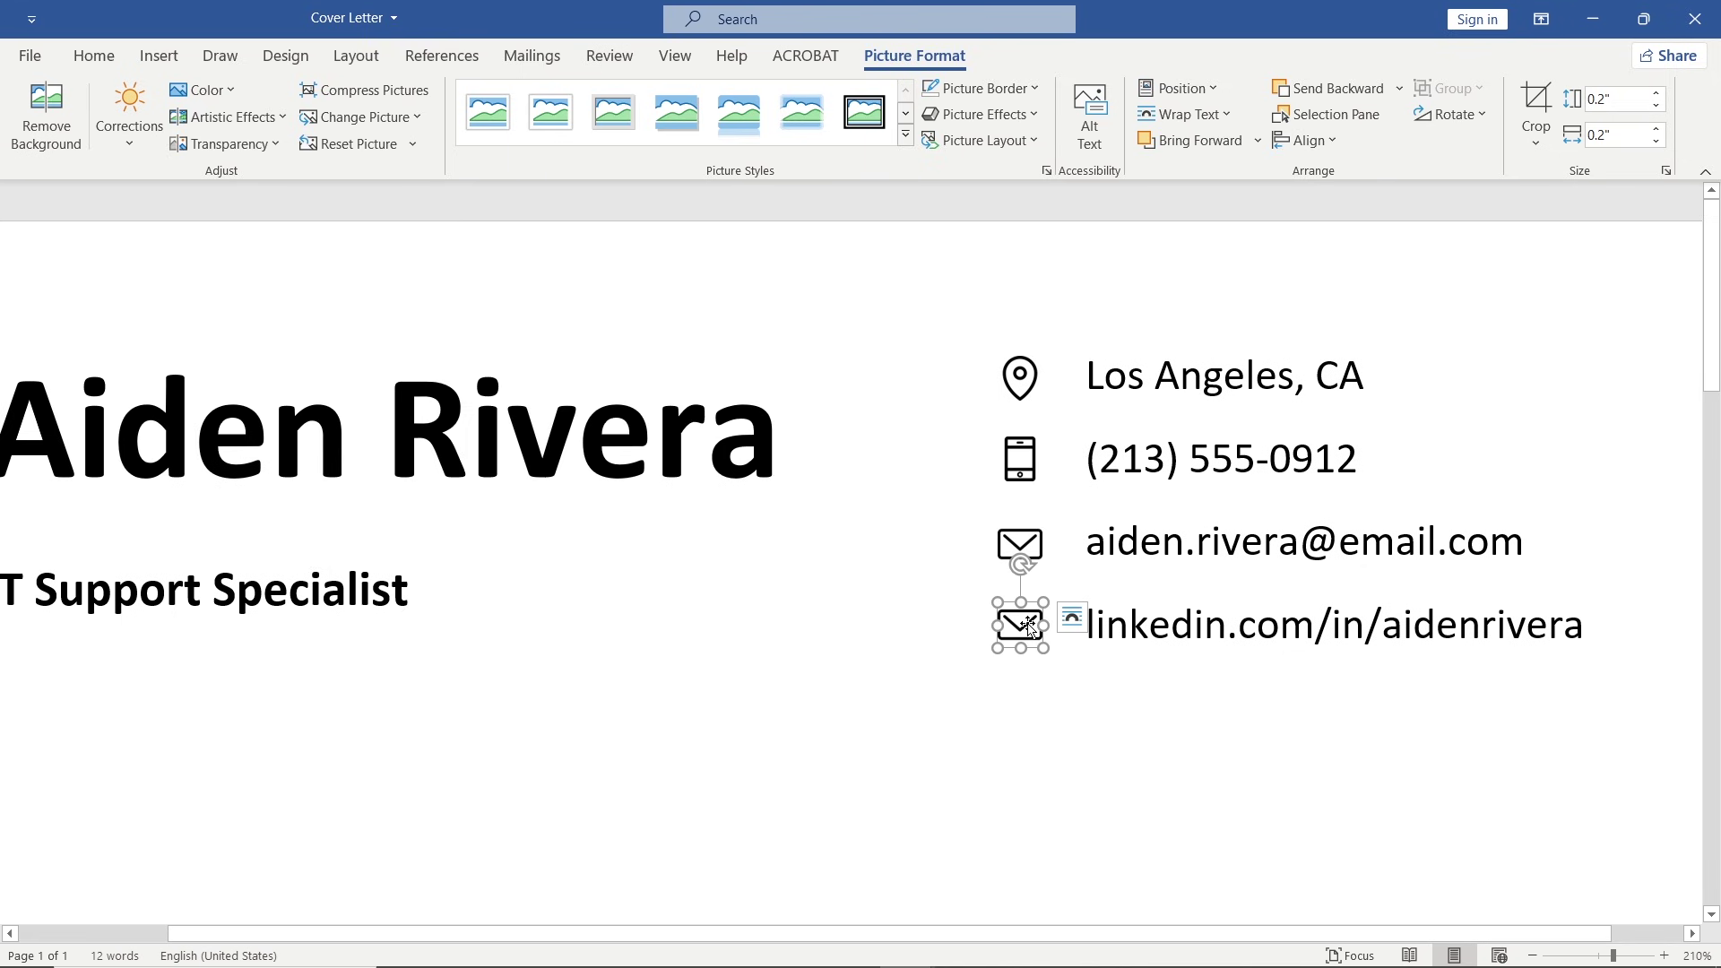
{"action": "left_click", "coordinate": [413, 118]}
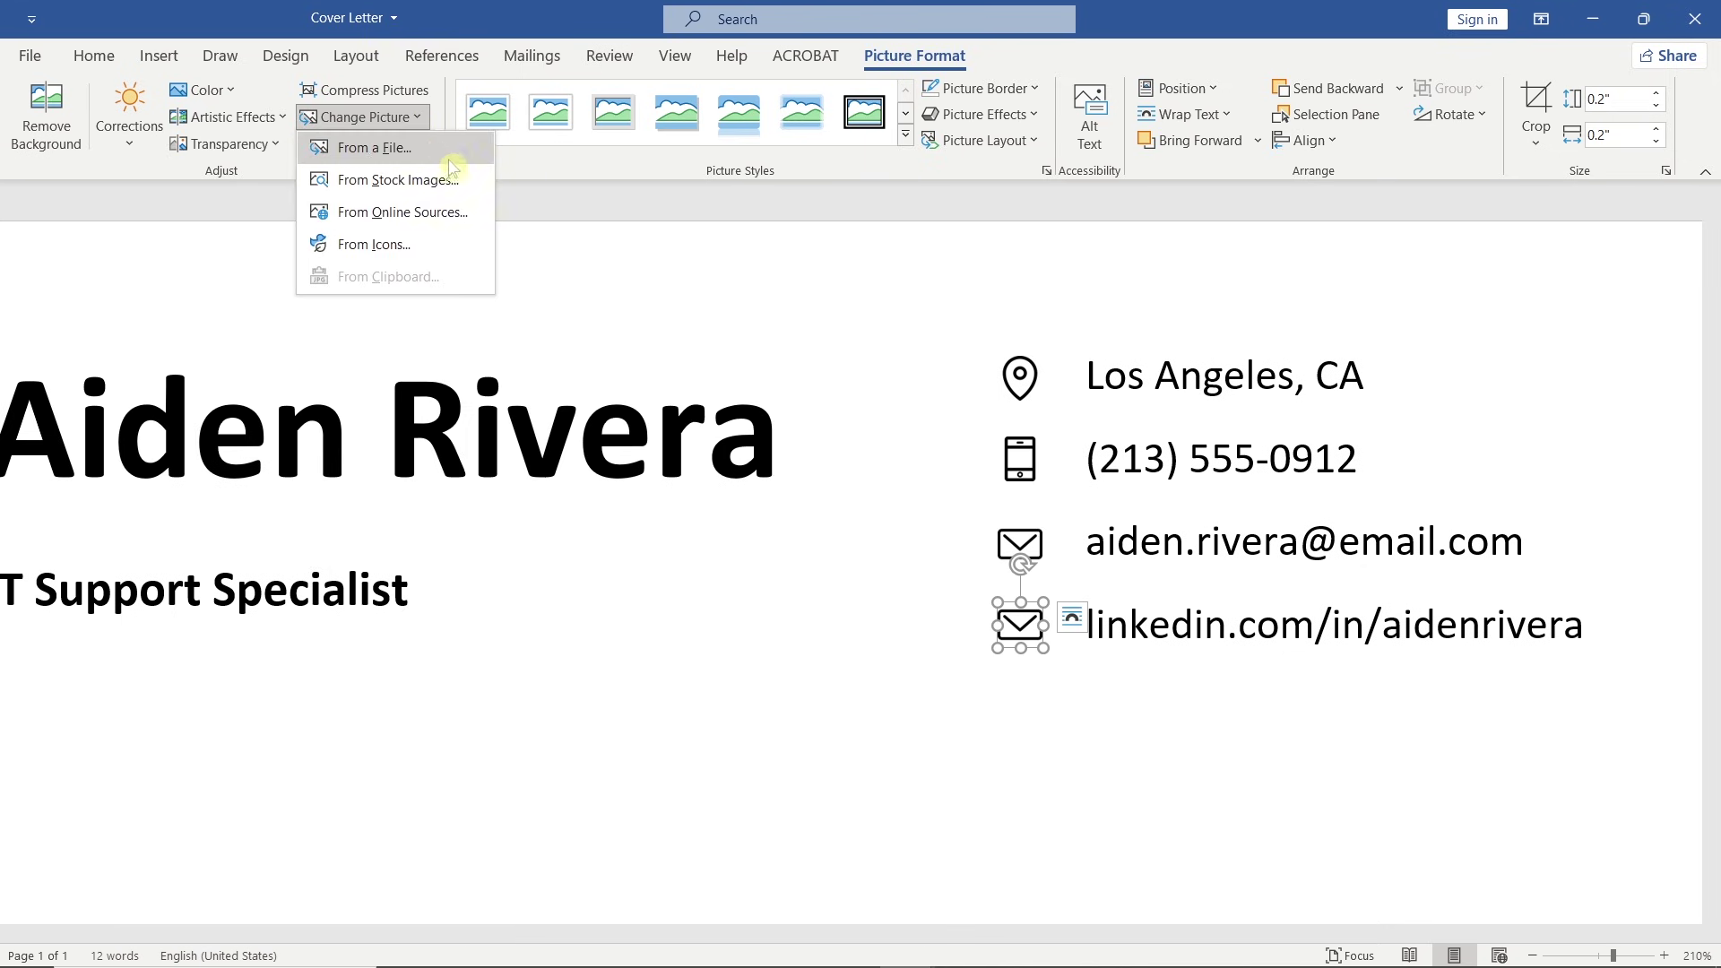
Replace the LinkedIn-line icon with a blue 'in' logo from online search and delete its caption.
{"action": "left_click", "coordinate": [481, 213]}
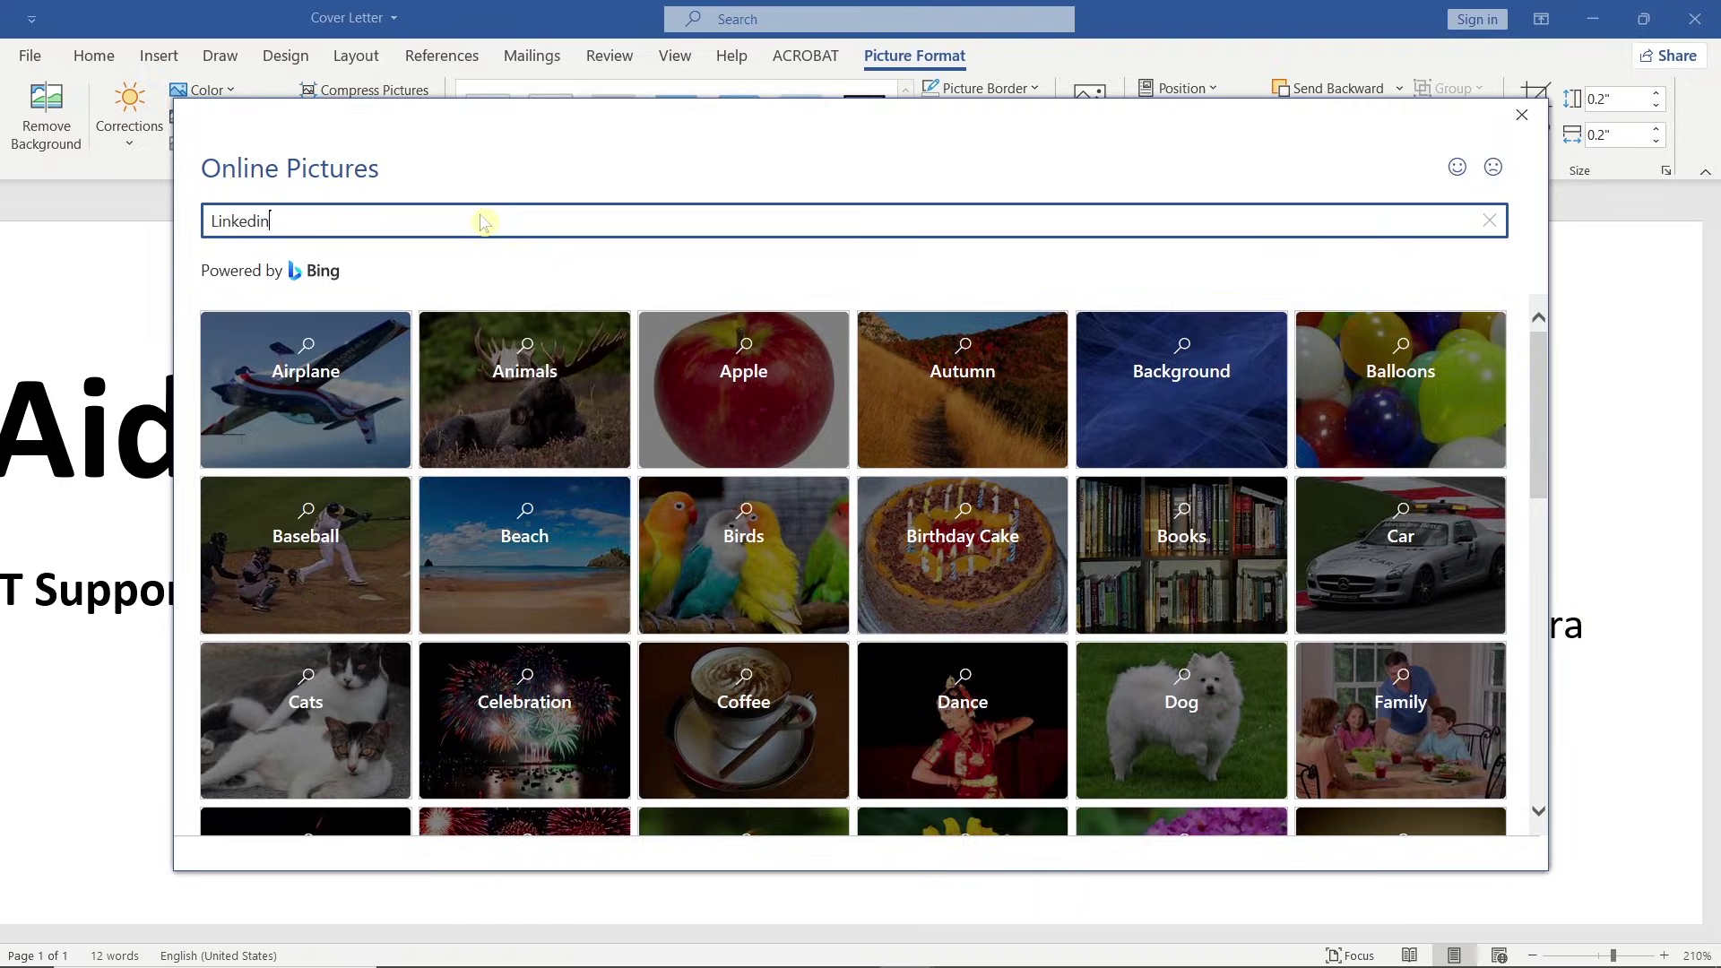
{"action": "key", "text": "Return"}
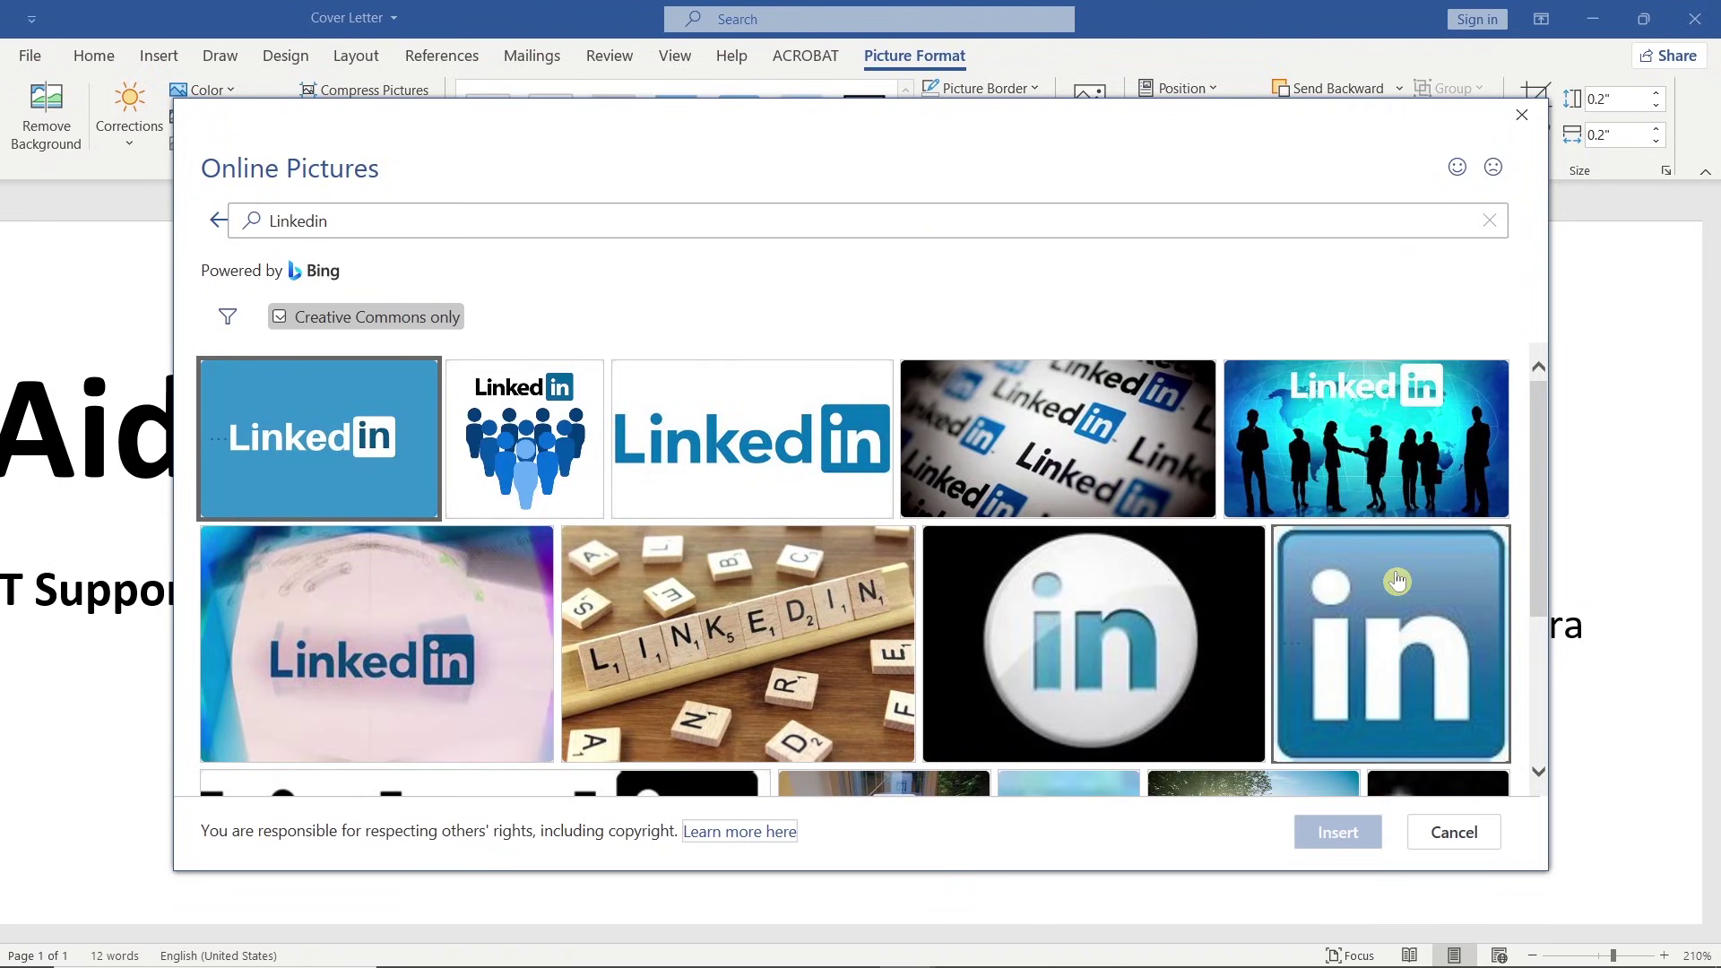
{"action": "left_click", "coordinate": [1397, 582]}
{"action": "left_click", "coordinate": [1309, 835]}
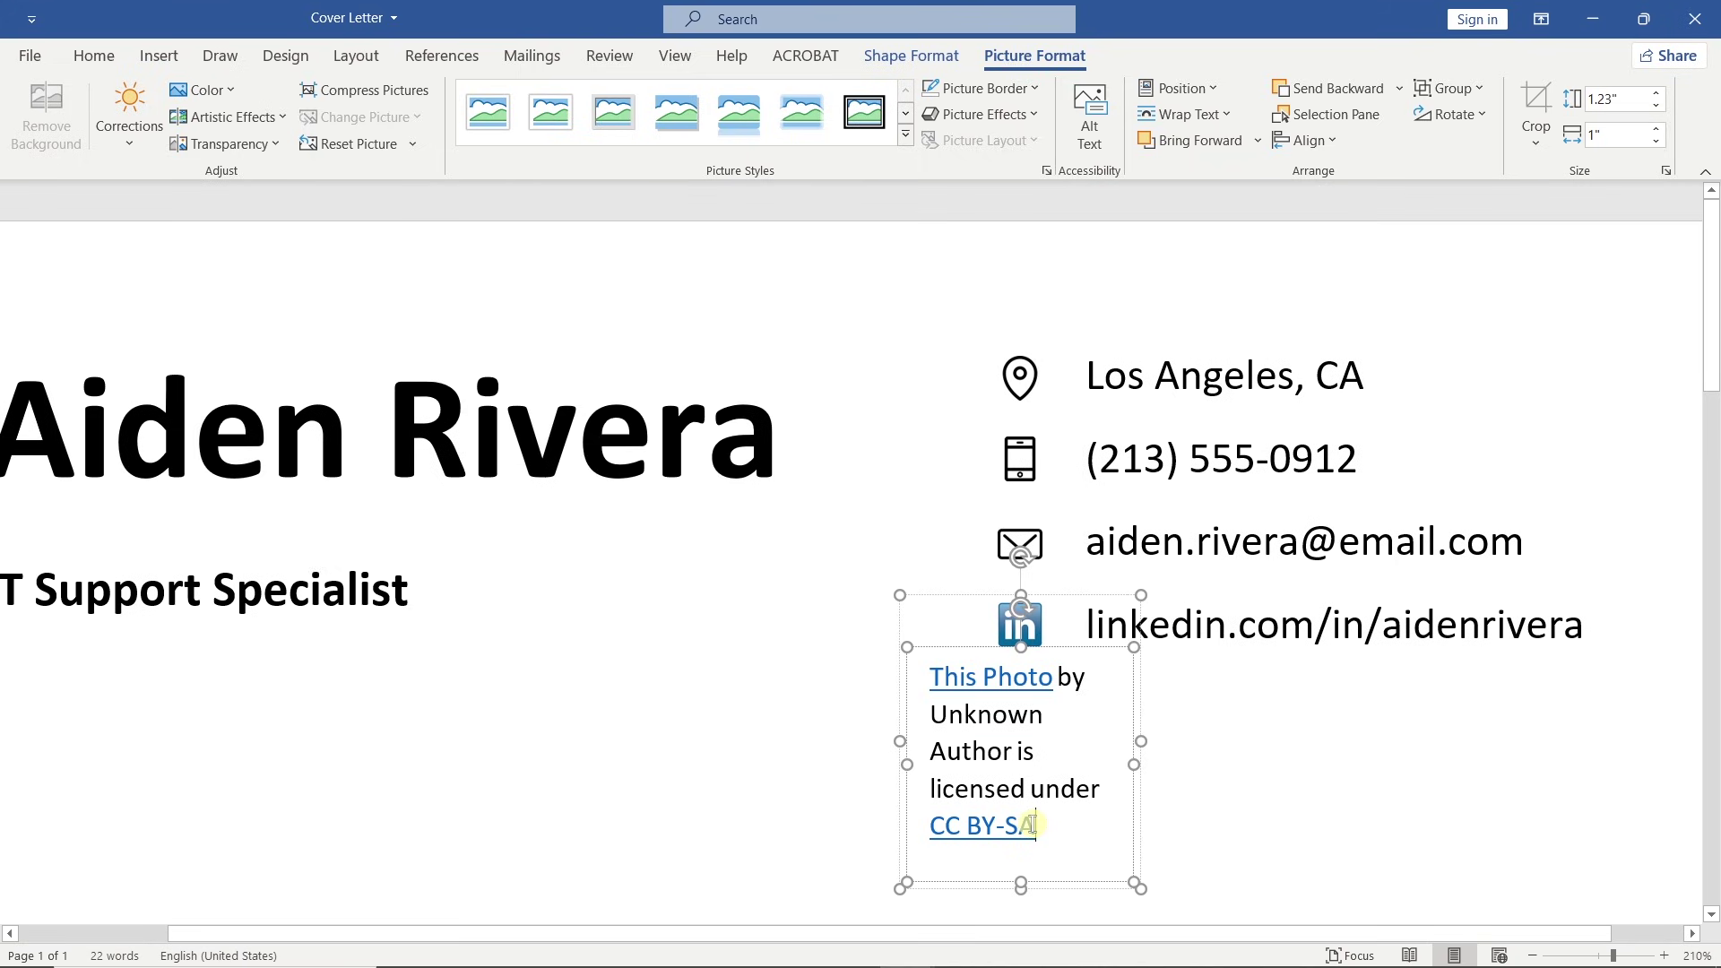
{"action": "left_click", "coordinate": [1036, 826]}
{"action": "left_click", "coordinate": [955, 648]}
{"action": "key", "text": "Delete"}
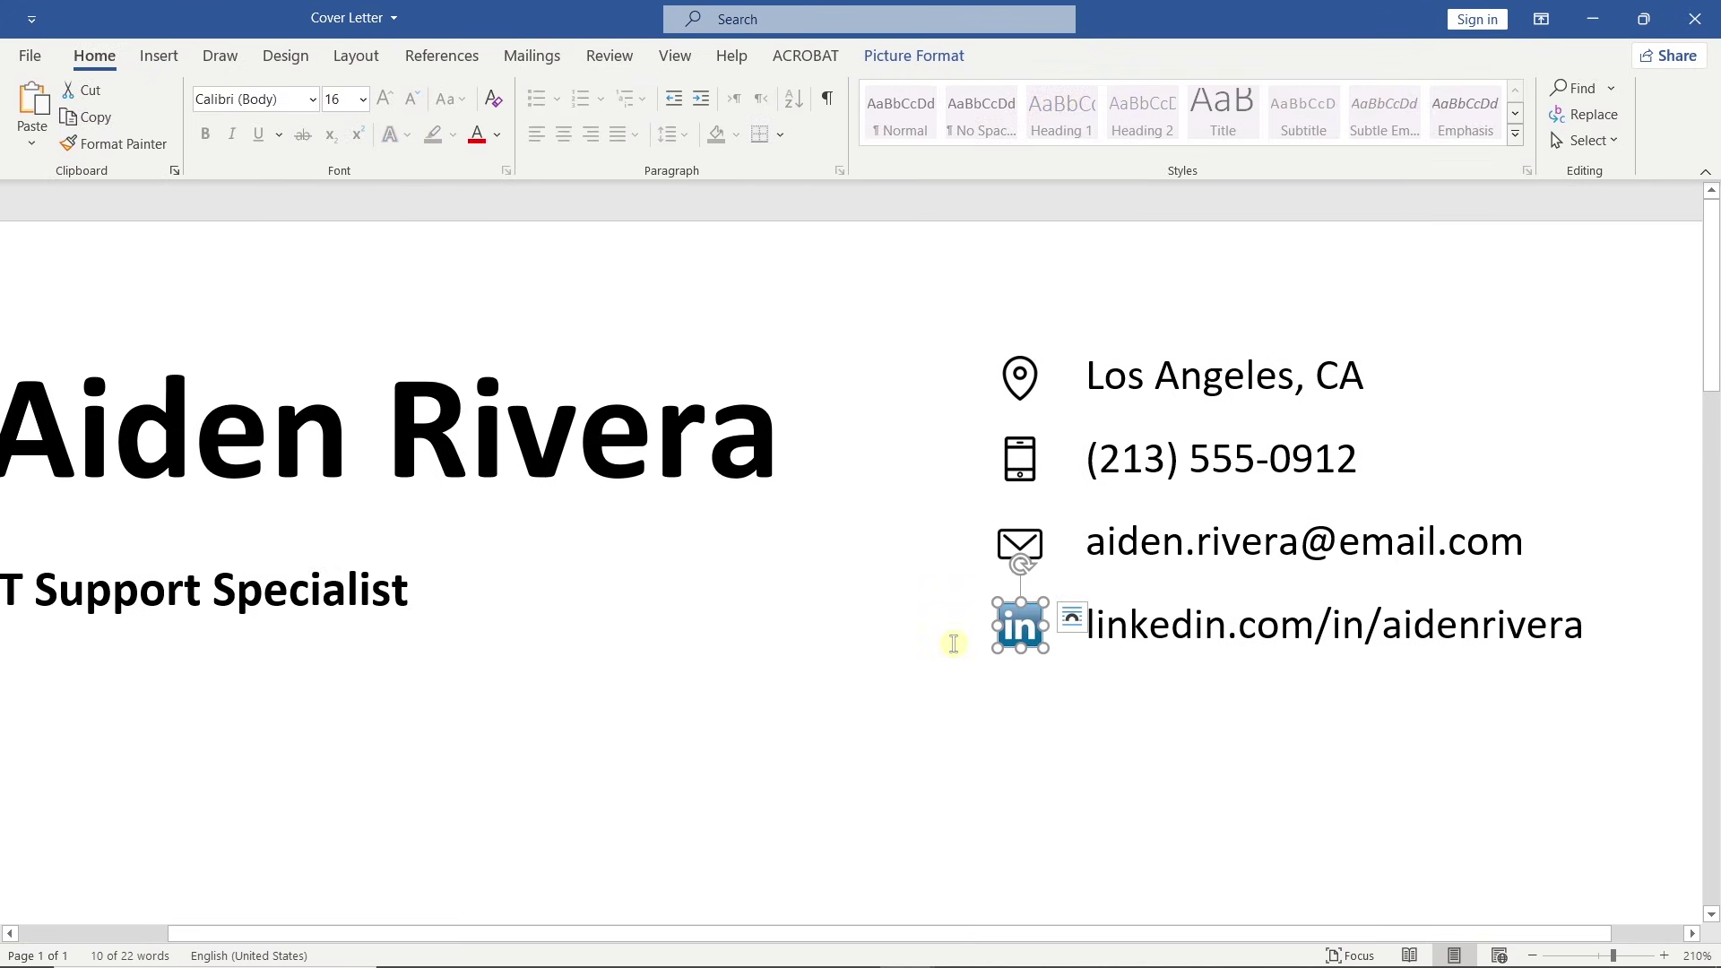
Recolour the LinkedIn logo to grayscale to match the other icons.
{"action": "left_click", "coordinate": [915, 55]}
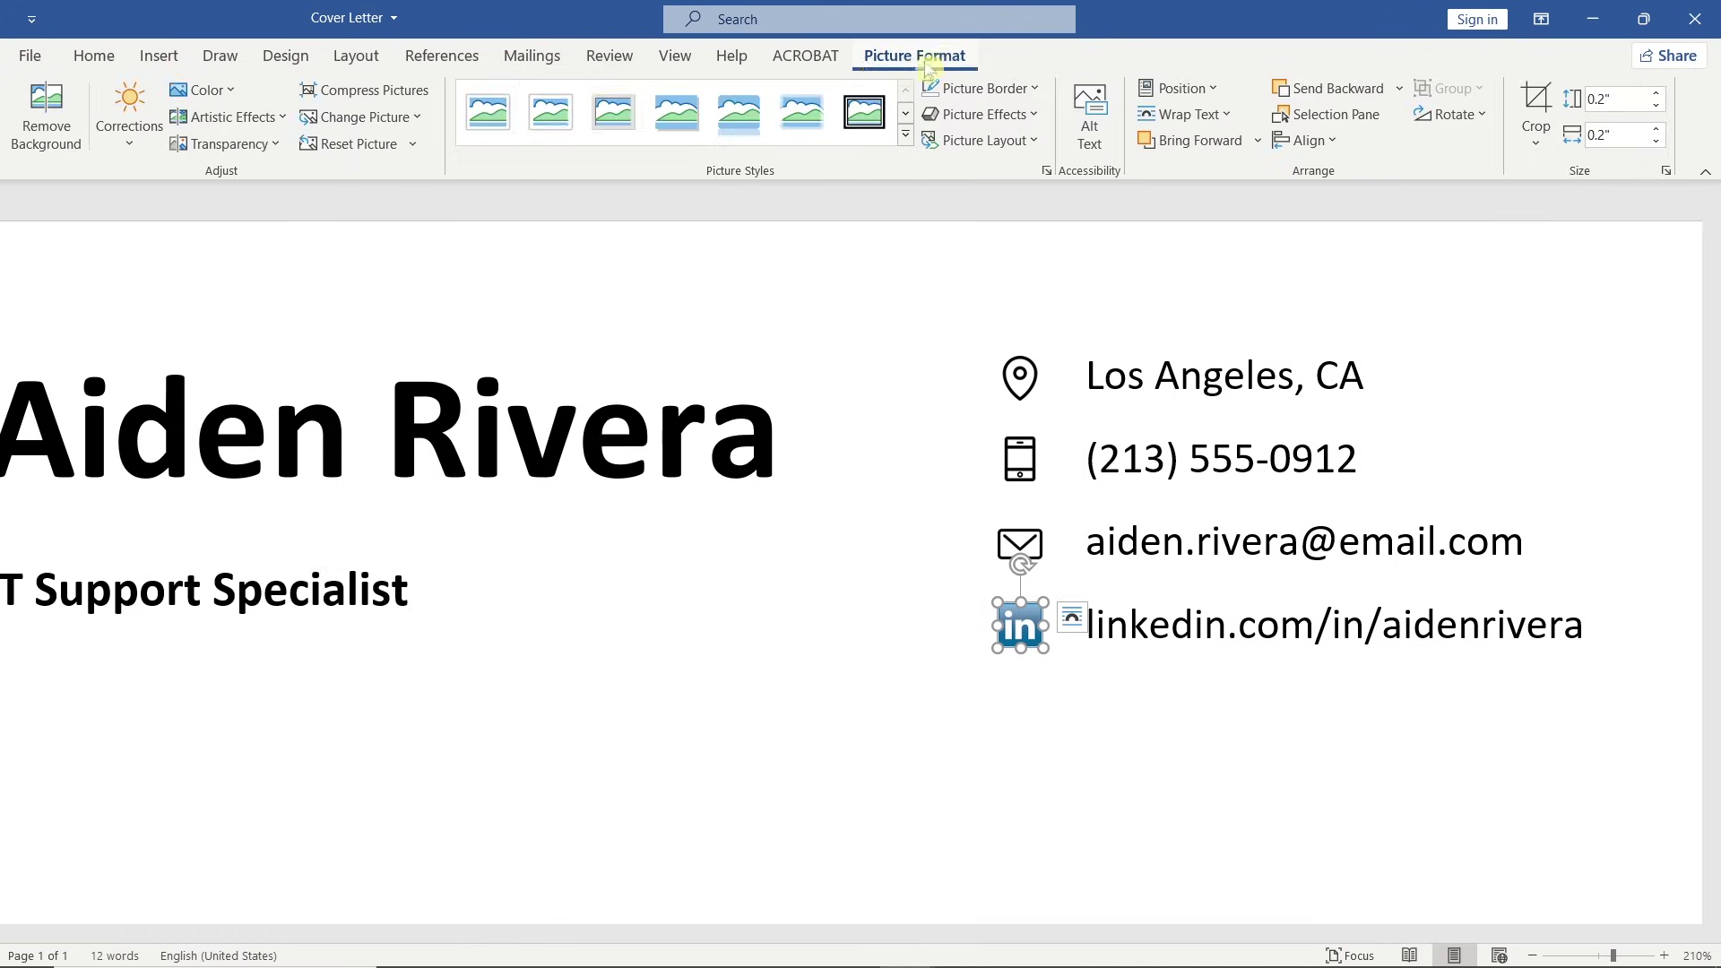
{"action": "left_click", "coordinate": [236, 88]}
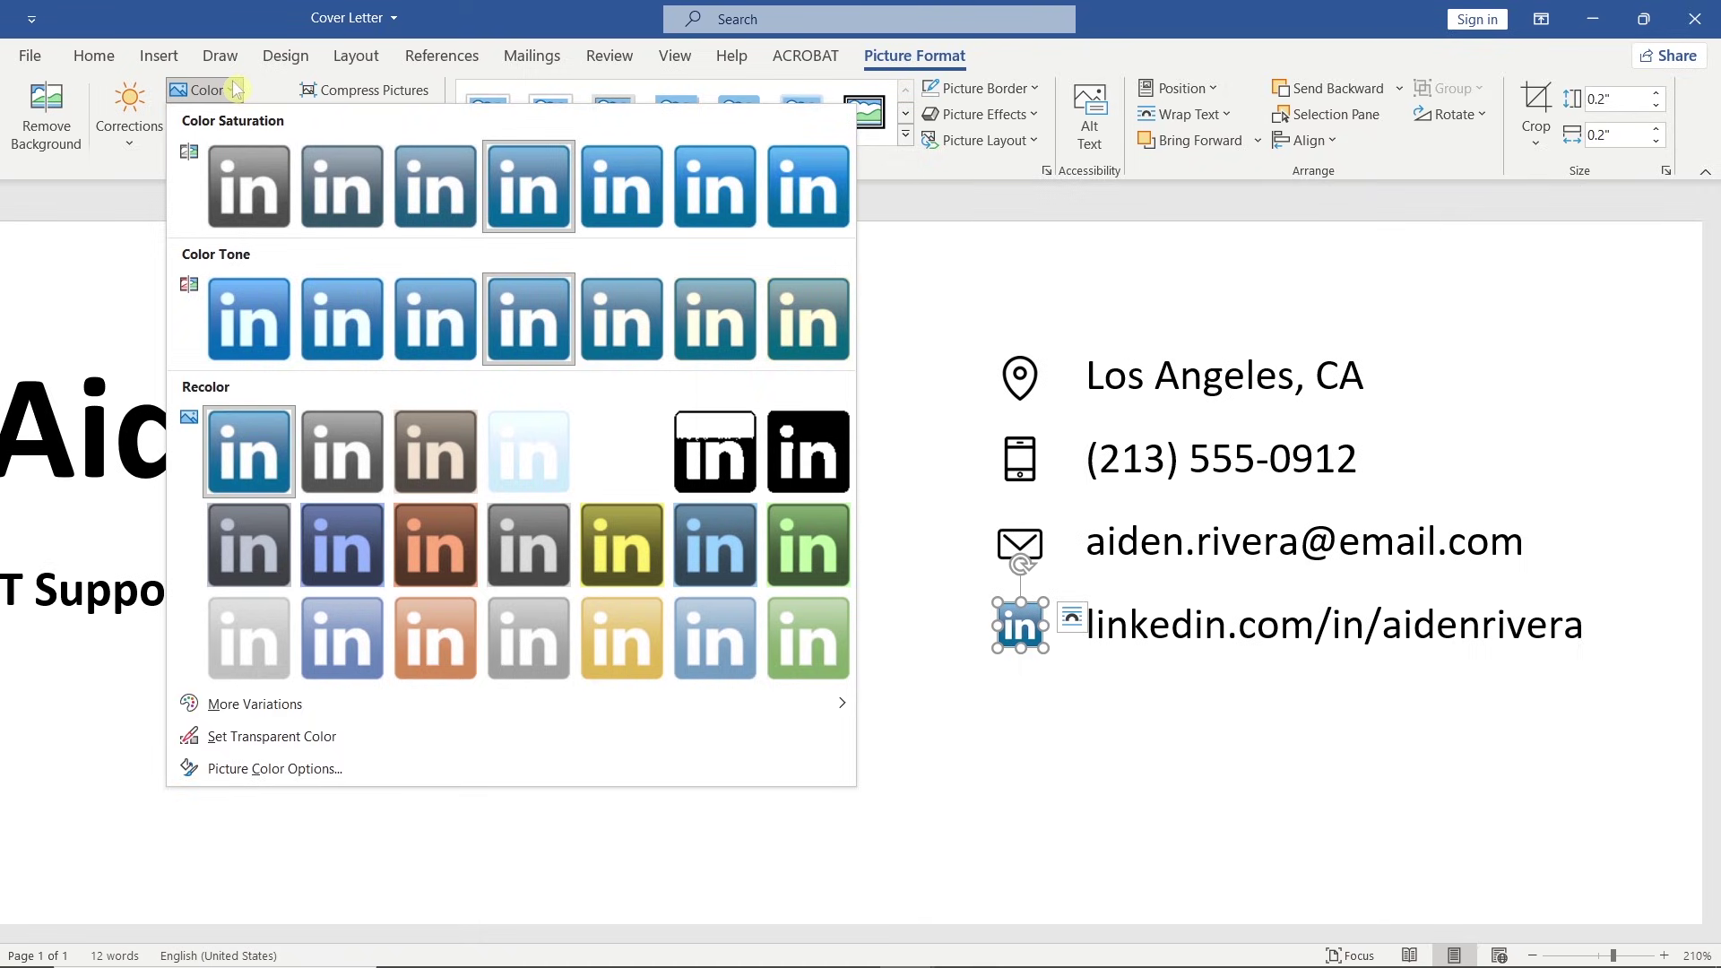
{"action": "left_click", "coordinate": [249, 211]}
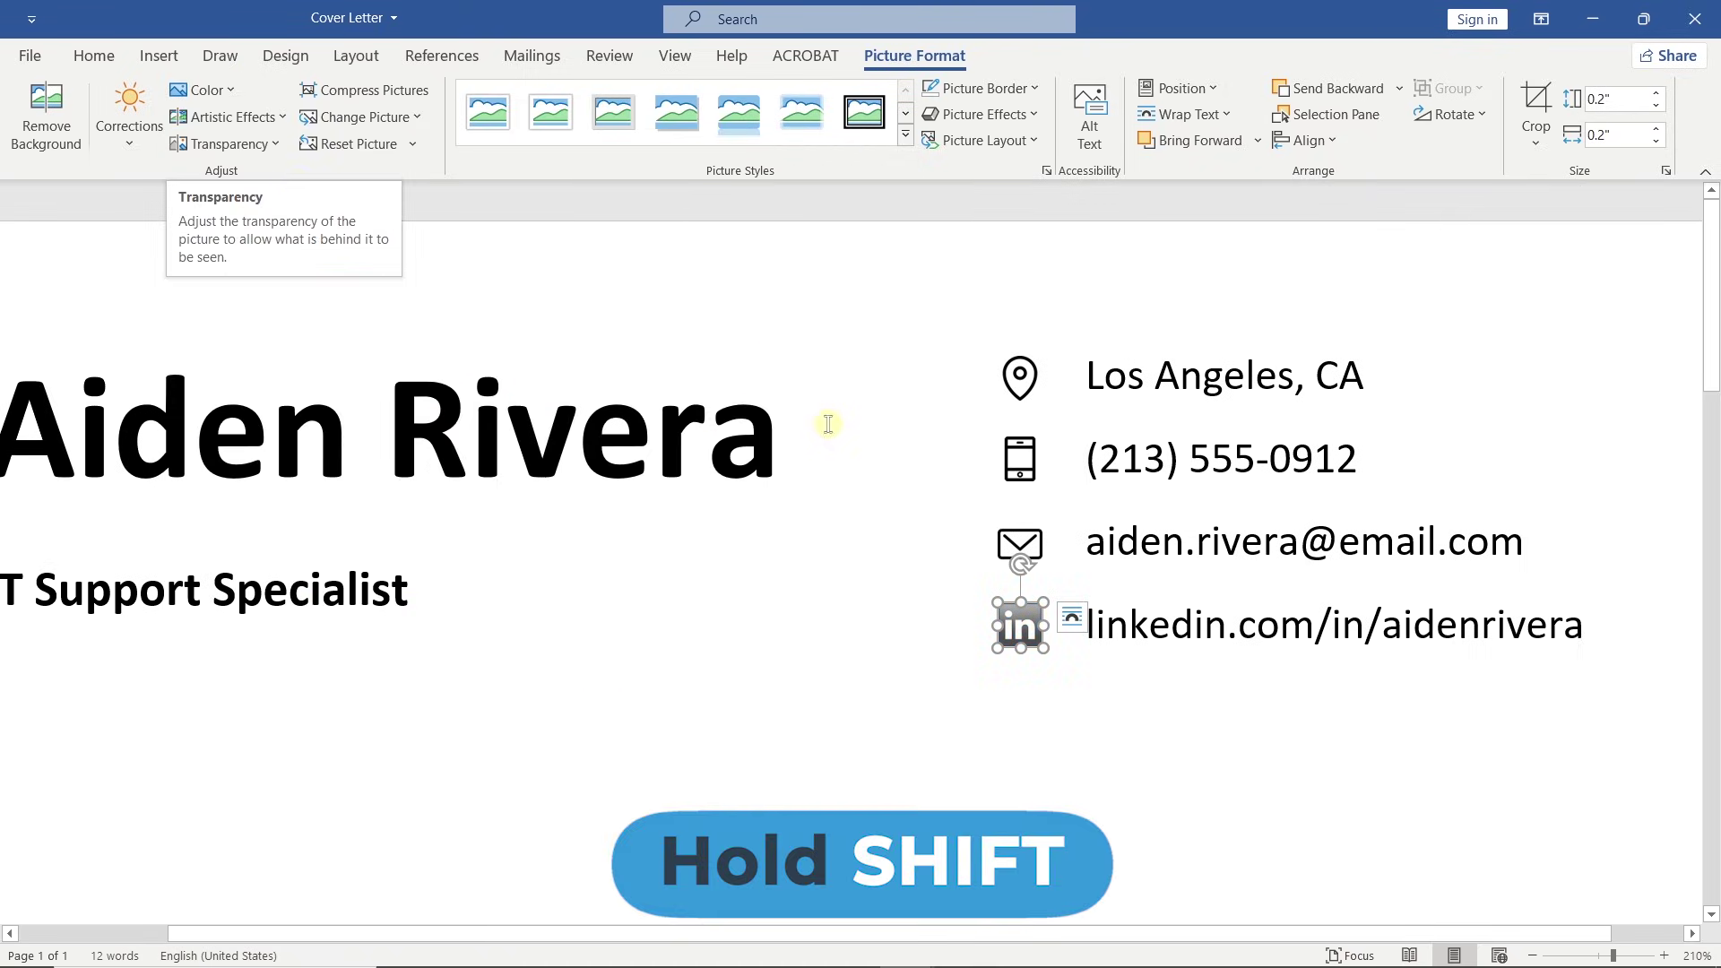
Align the four contact icons to center and distribute them vertically.
{"action": "left_click", "coordinate": [1025, 538], "text": "shift"}
{"action": "left_click", "coordinate": [1027, 453], "text": "shift"}
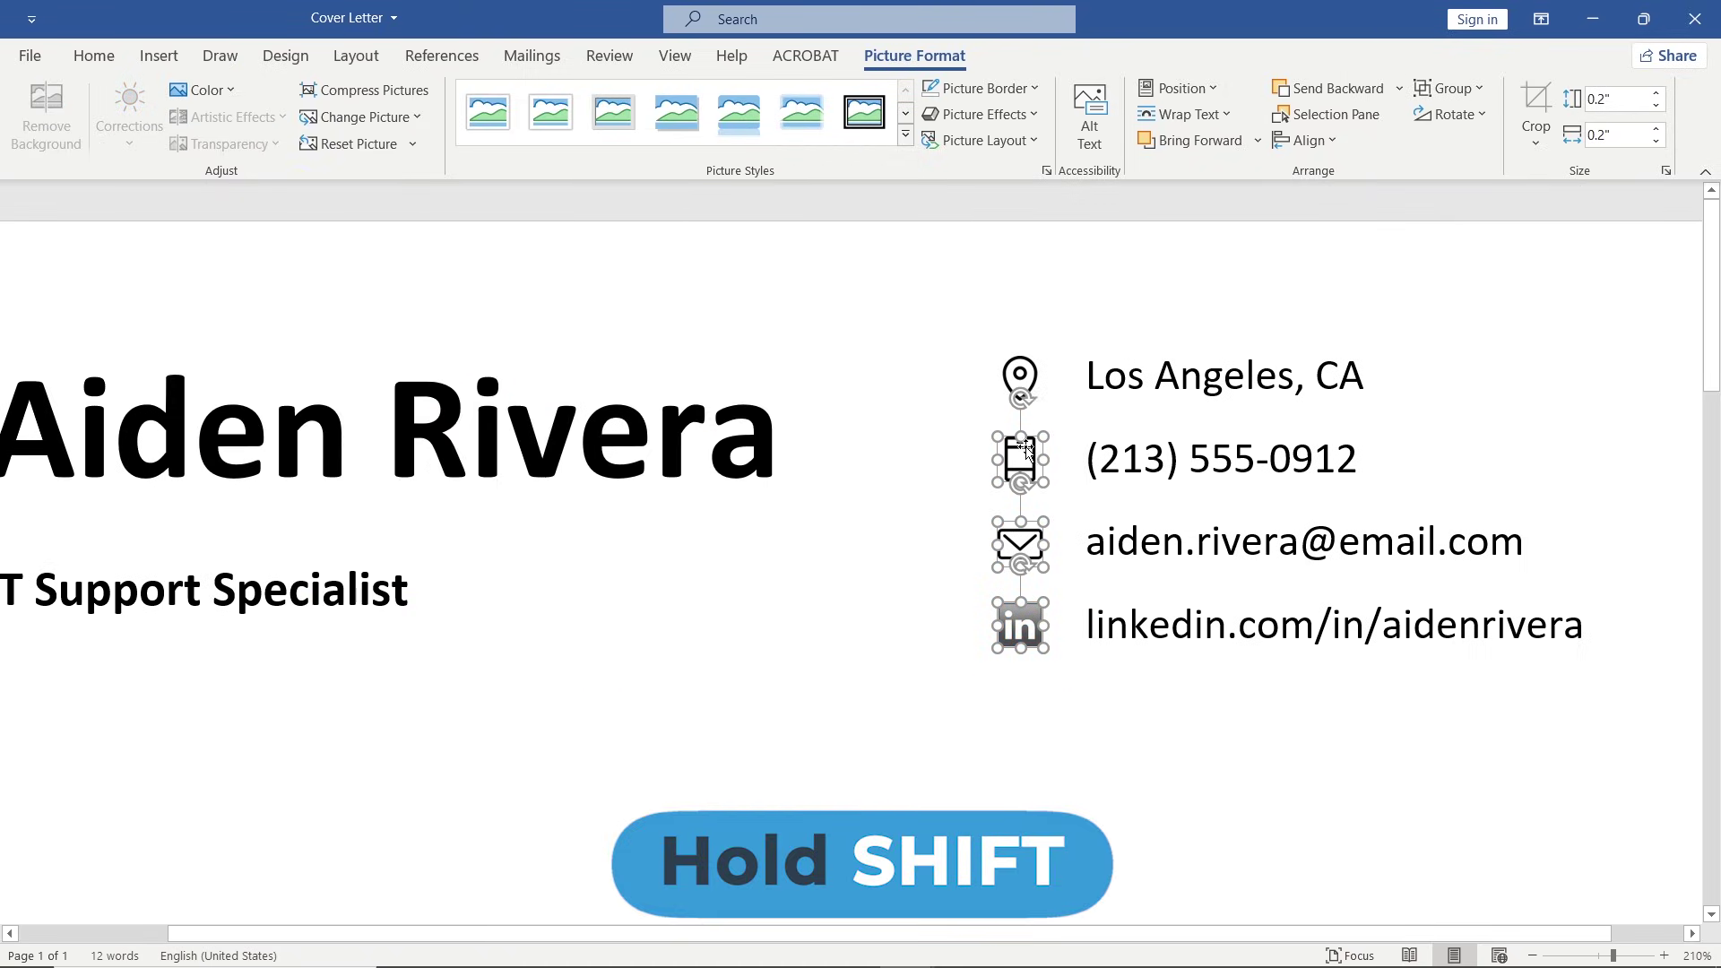
{"action": "left_click", "coordinate": [1027, 372], "text": "shift"}
{"action": "left_click", "coordinate": [1305, 140]}
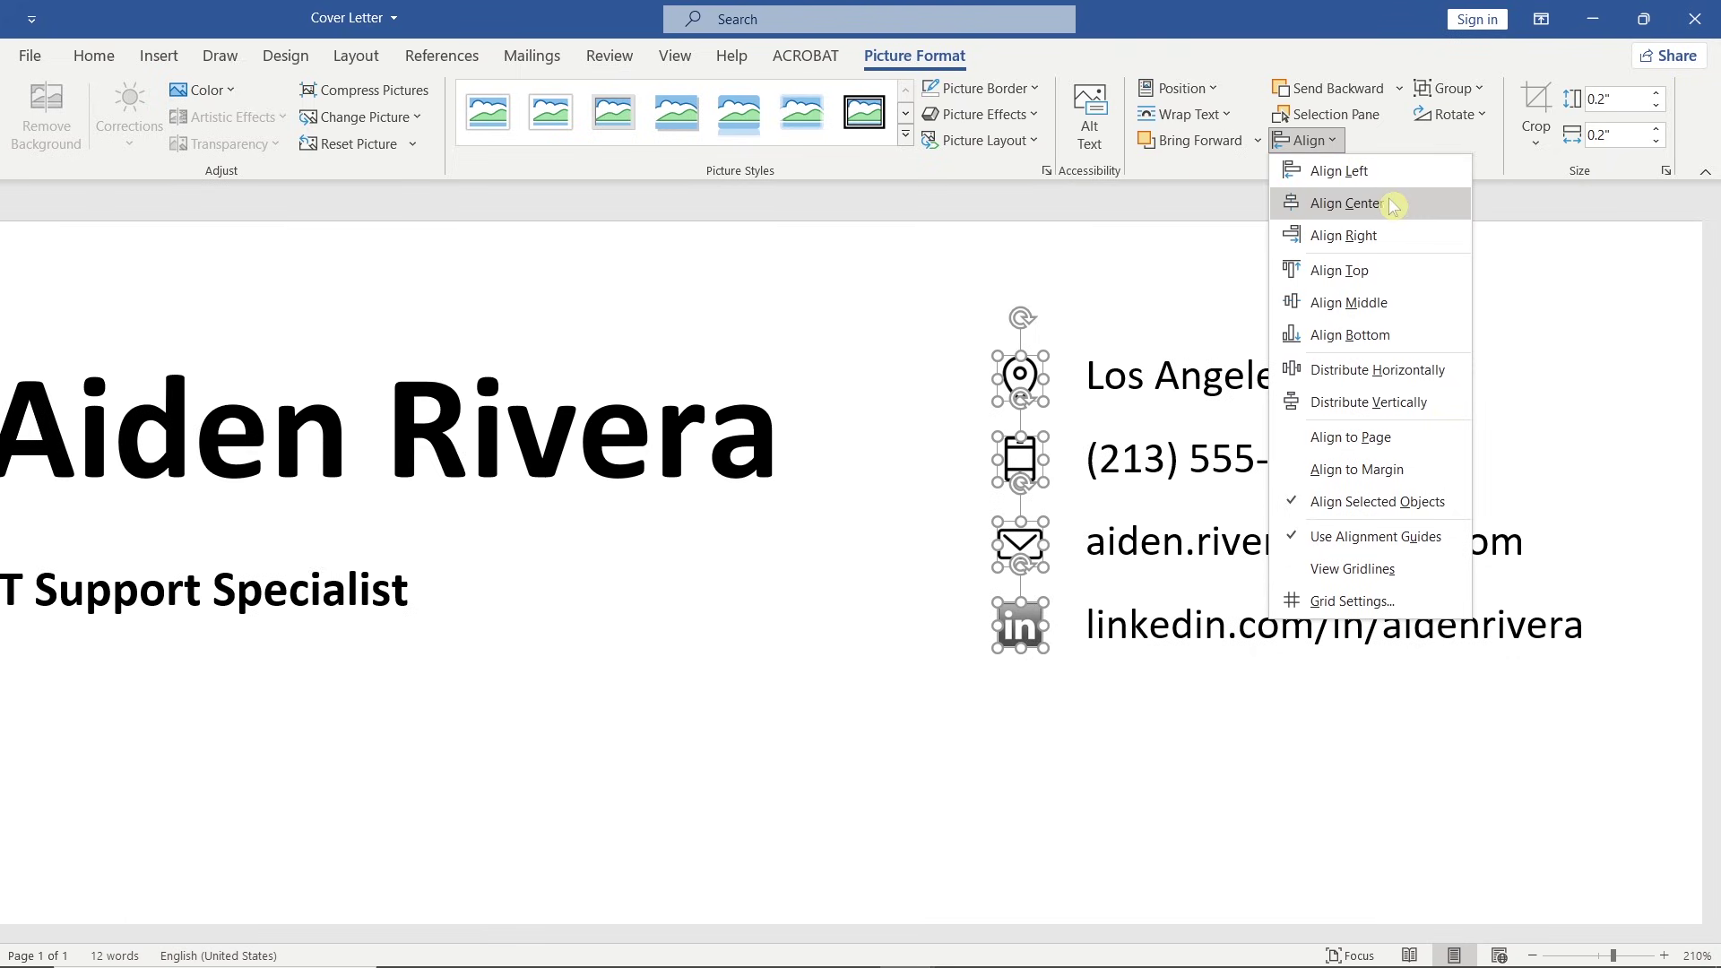
{"action": "left_click", "coordinate": [1402, 206]}
{"action": "left_click", "coordinate": [1305, 140]}
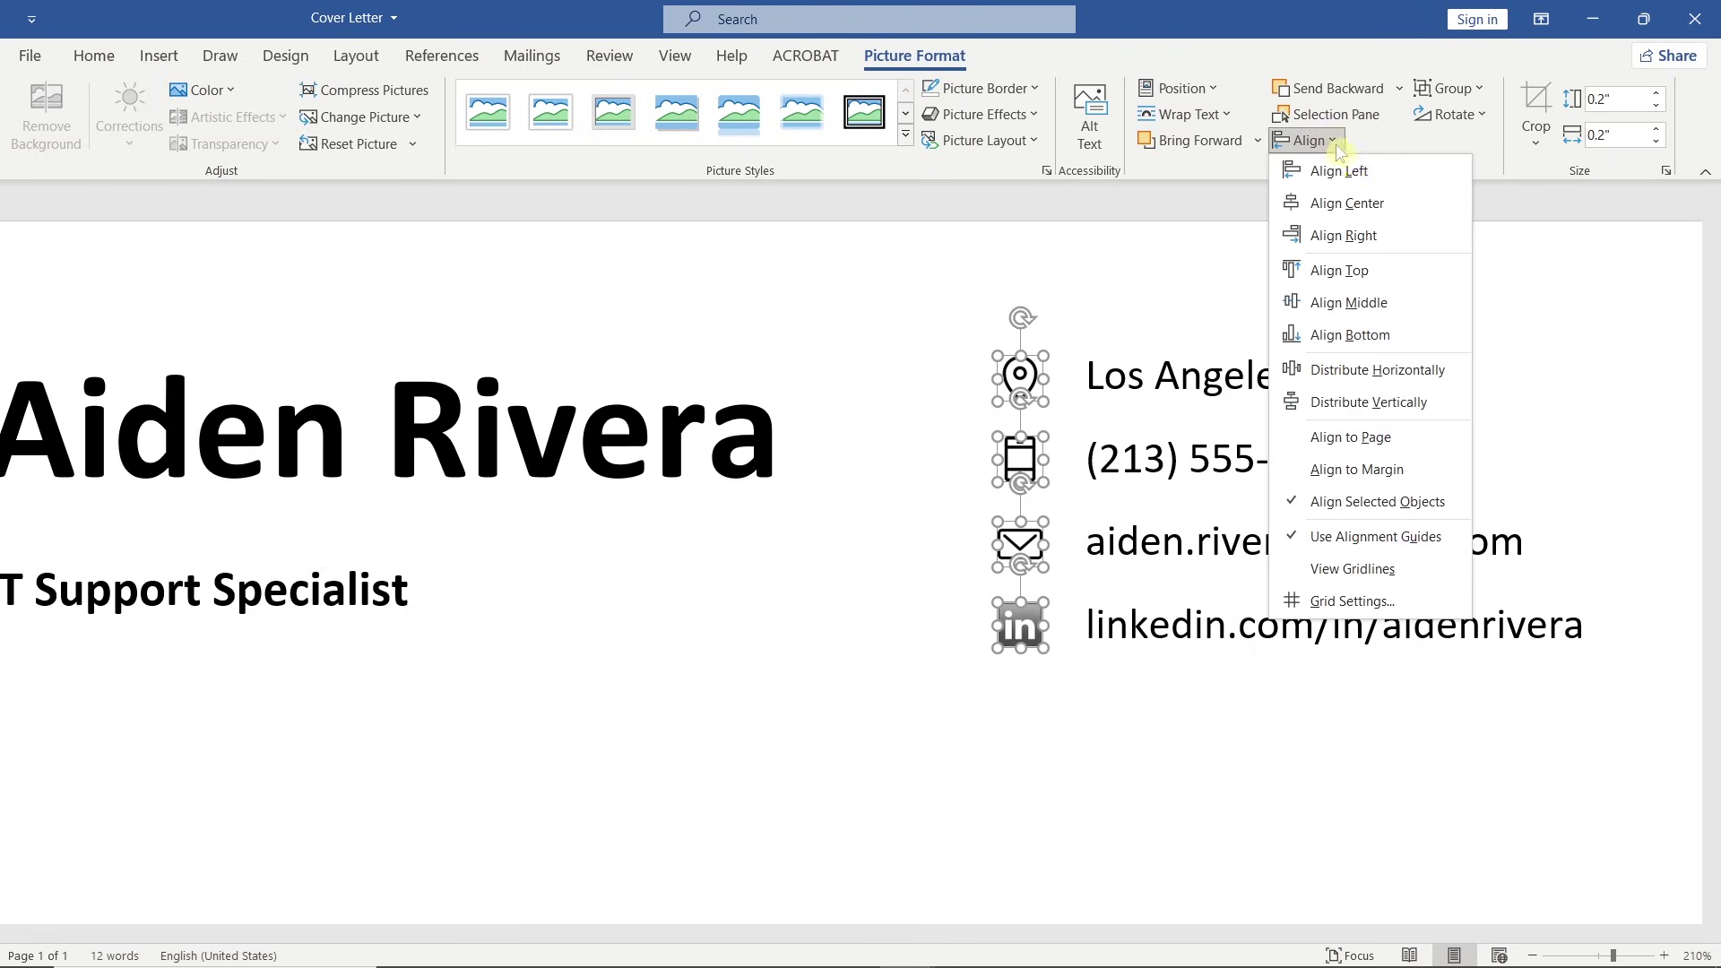
{"action": "left_click", "coordinate": [1426, 397]}
{"action": "left_click", "coordinate": [1457, 405]}
{"action": "scroll", "coordinate": [1454, 395], "scroll_direction": "down", "scroll_amount": 9, "text": "ctrl"}
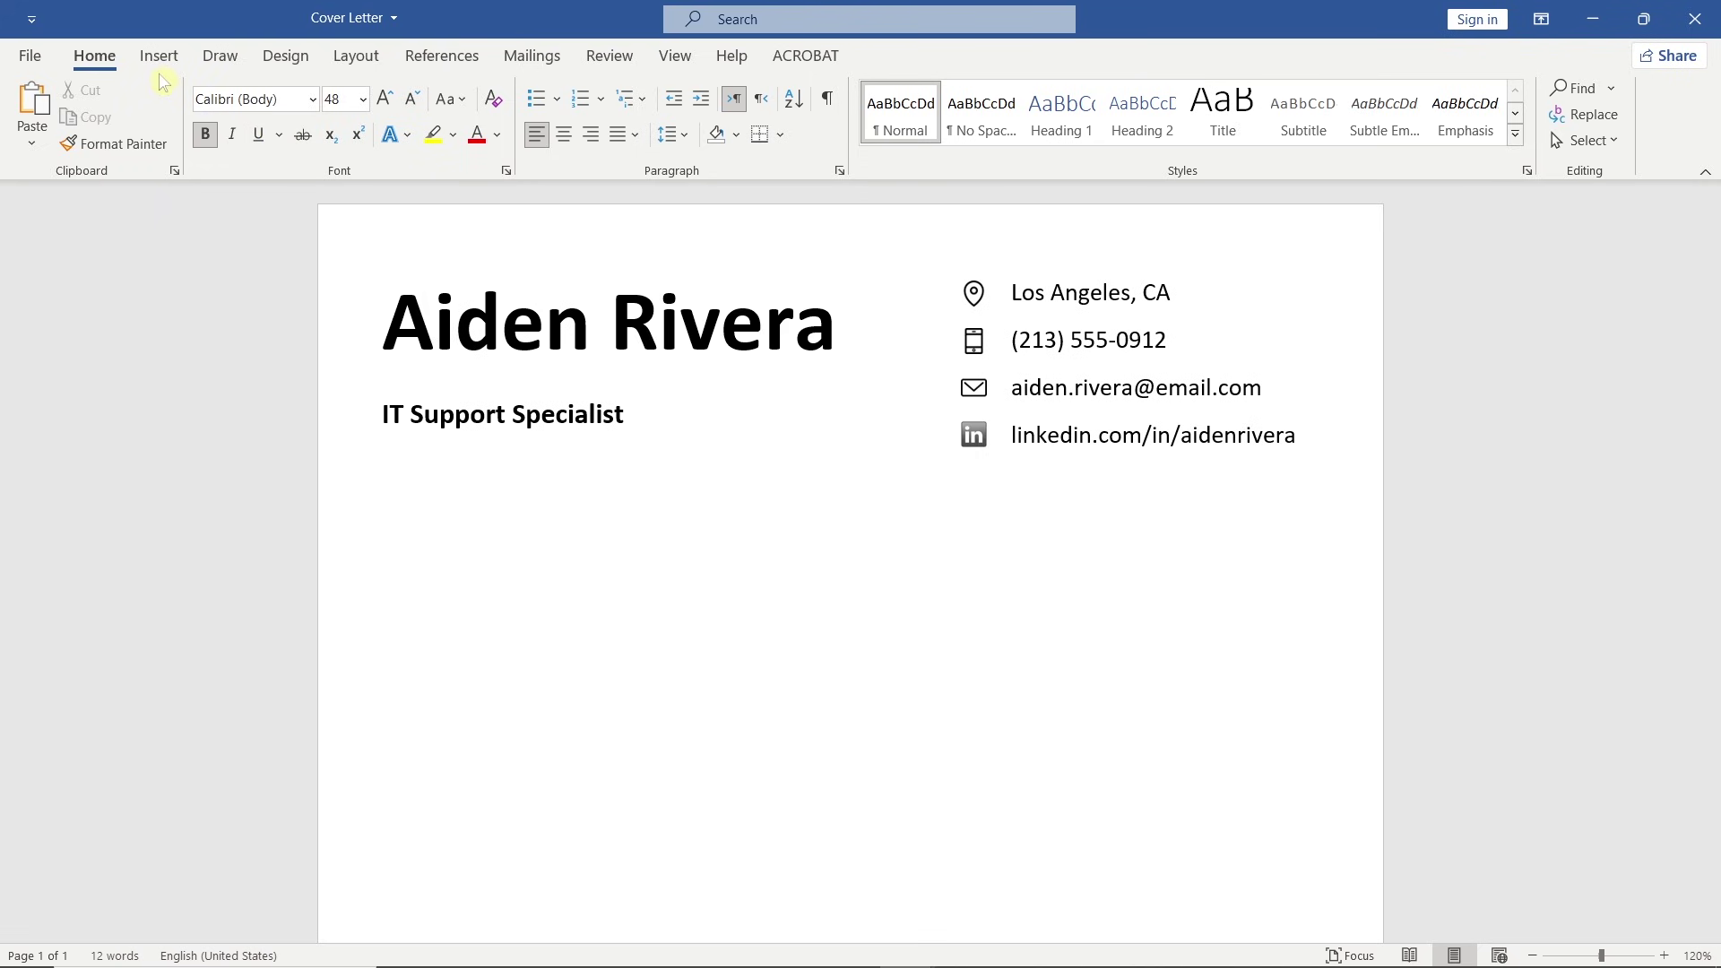
Draw a horizontal line across the page beneath the header.
{"action": "left_click", "coordinate": [159, 55]}
{"action": "left_click", "coordinate": [334, 99]}
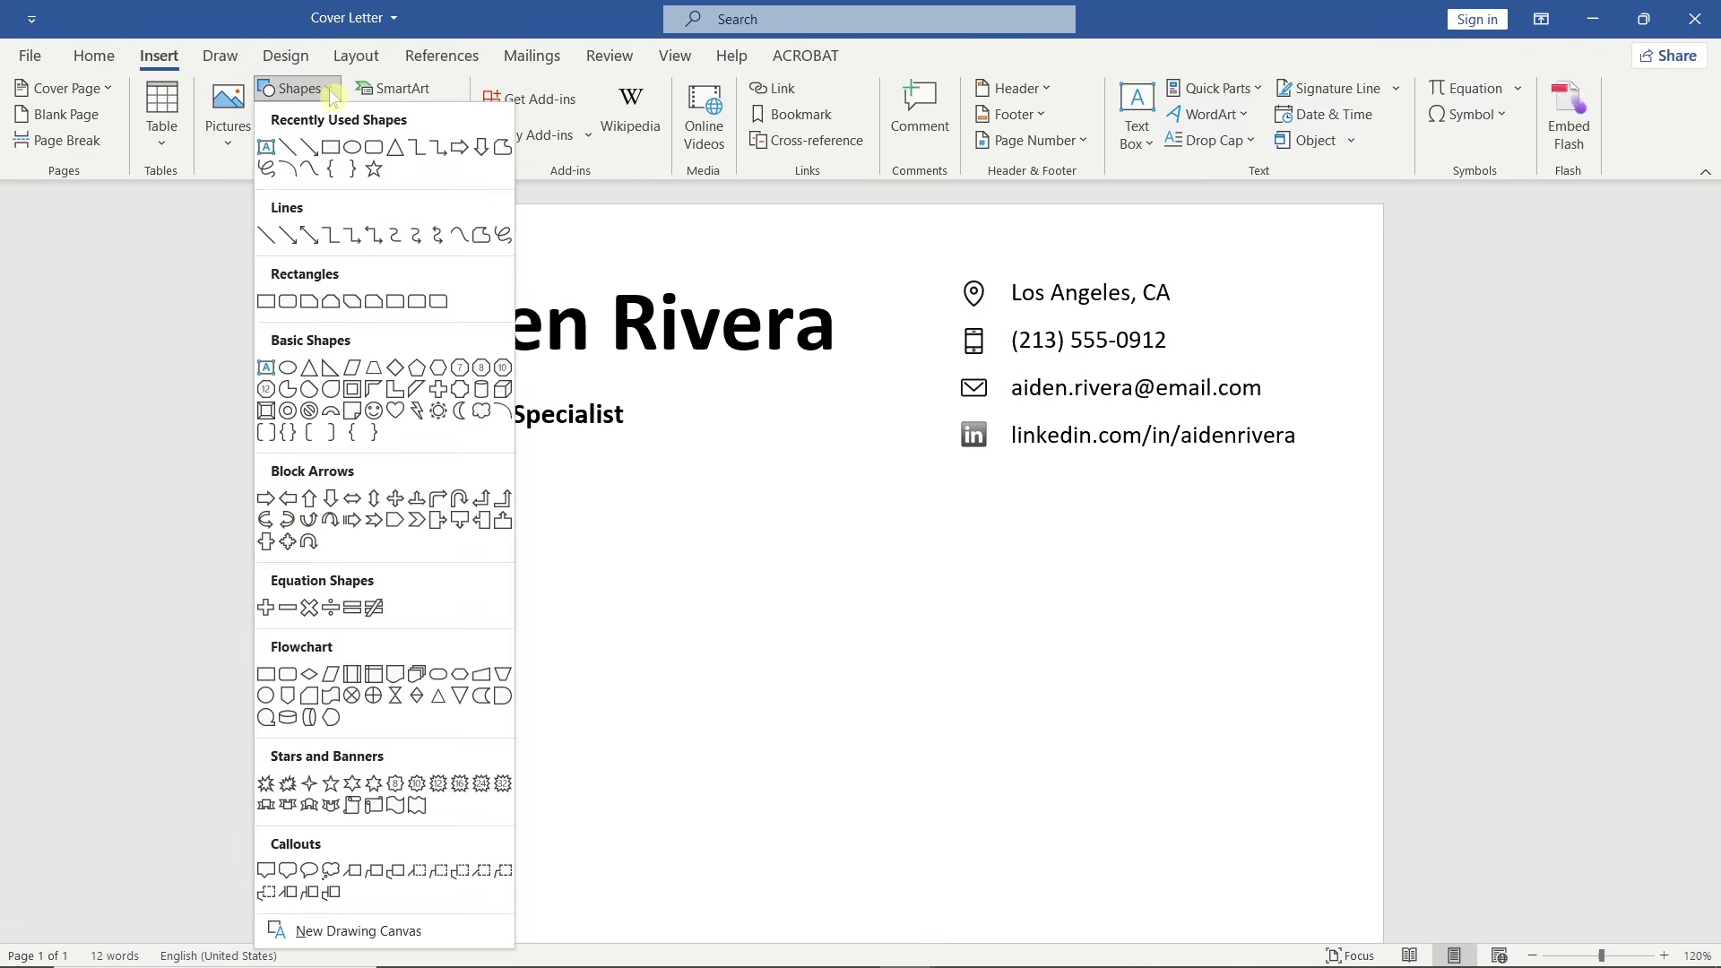
{"action": "left_click", "coordinate": [291, 149]}
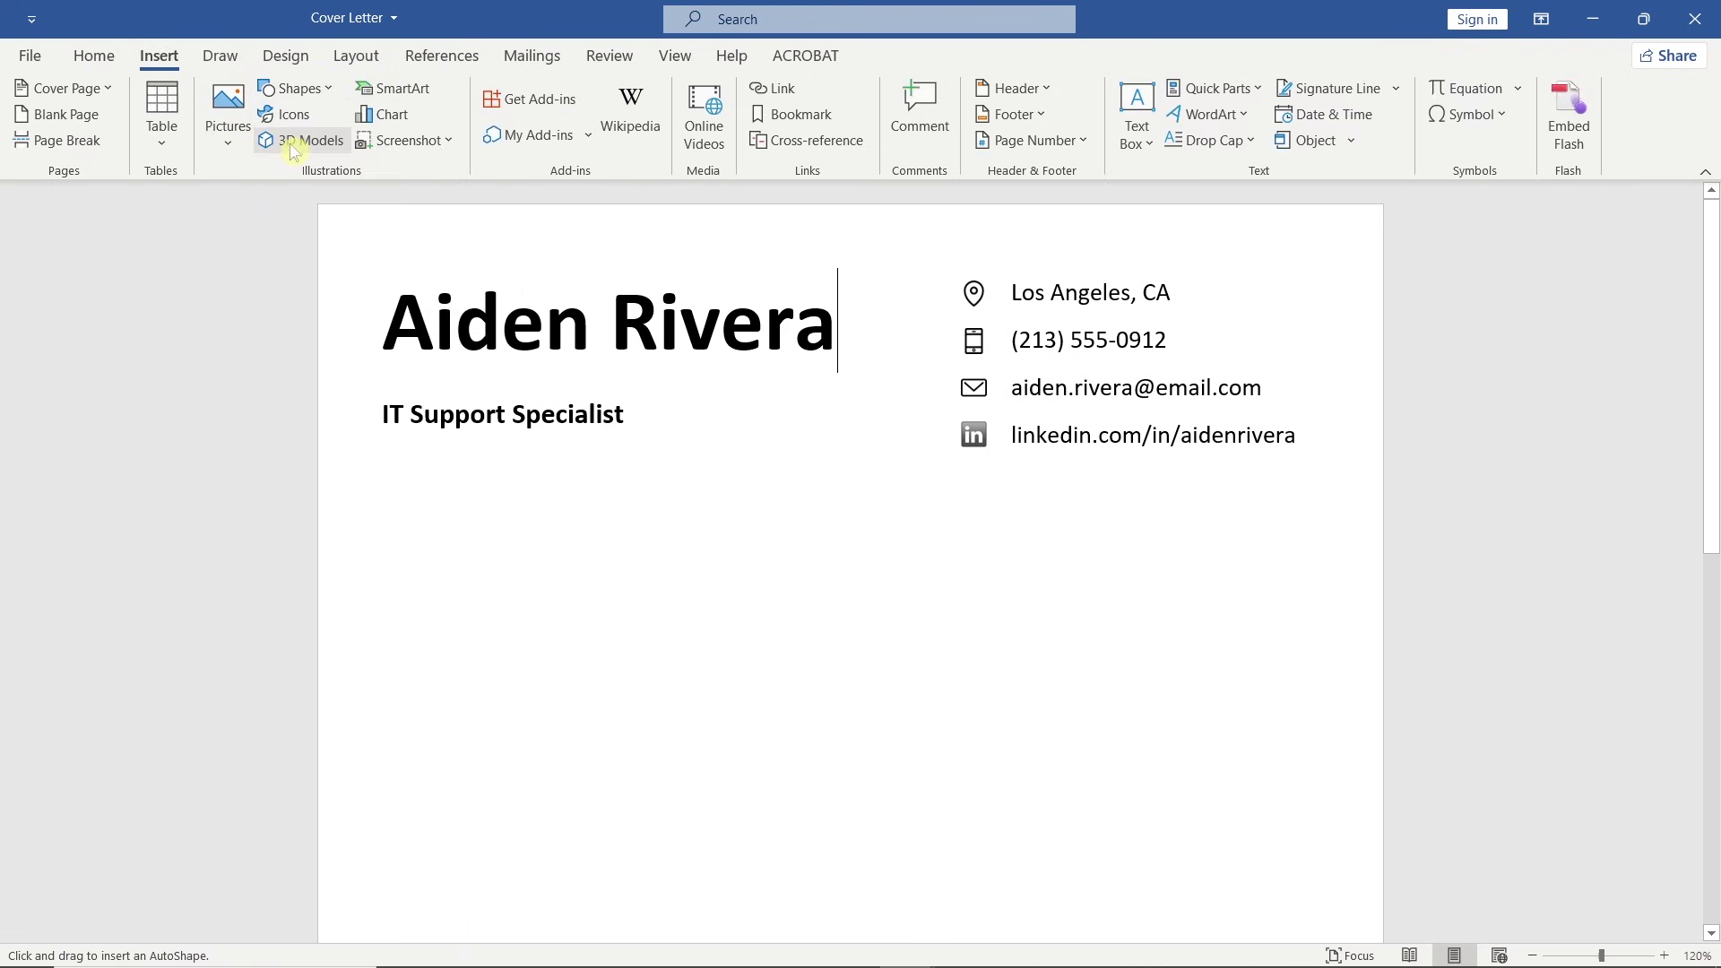
{"action": "left_click_drag", "start_coordinate": [321, 509], "coordinate": [1382, 538]}
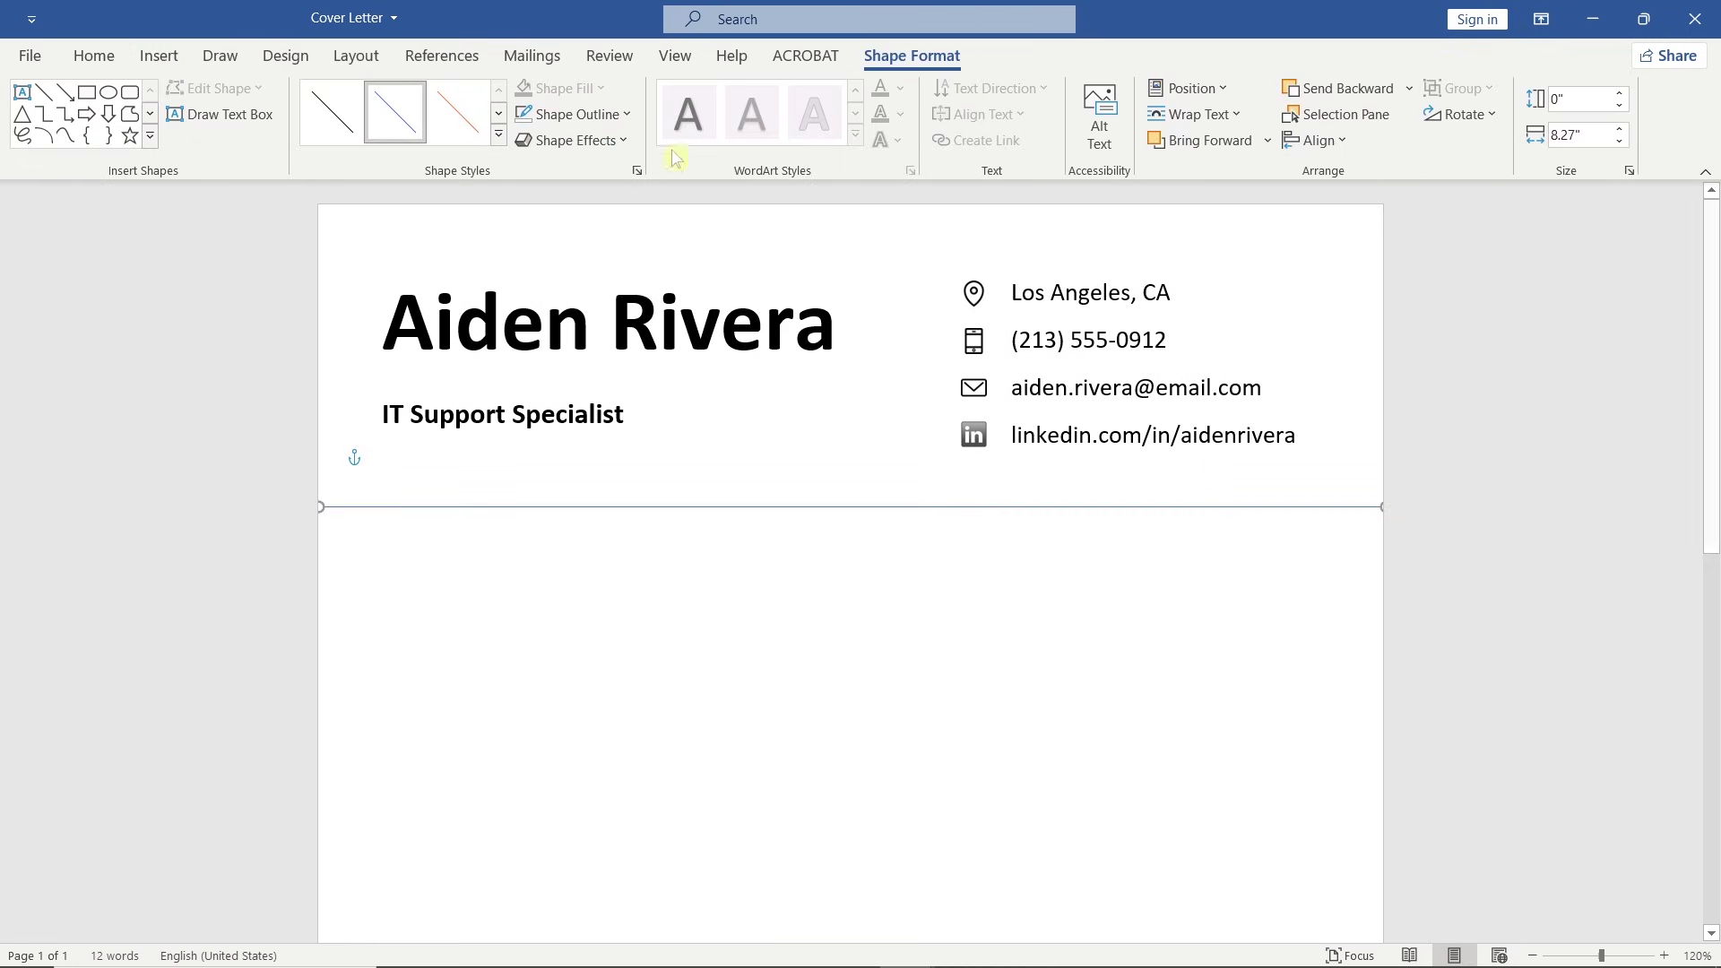
Make the divider line 2¼ pt thick and black.
{"action": "left_click", "coordinate": [627, 115]}
{"action": "mouse_move", "coordinate": [671, 428]}
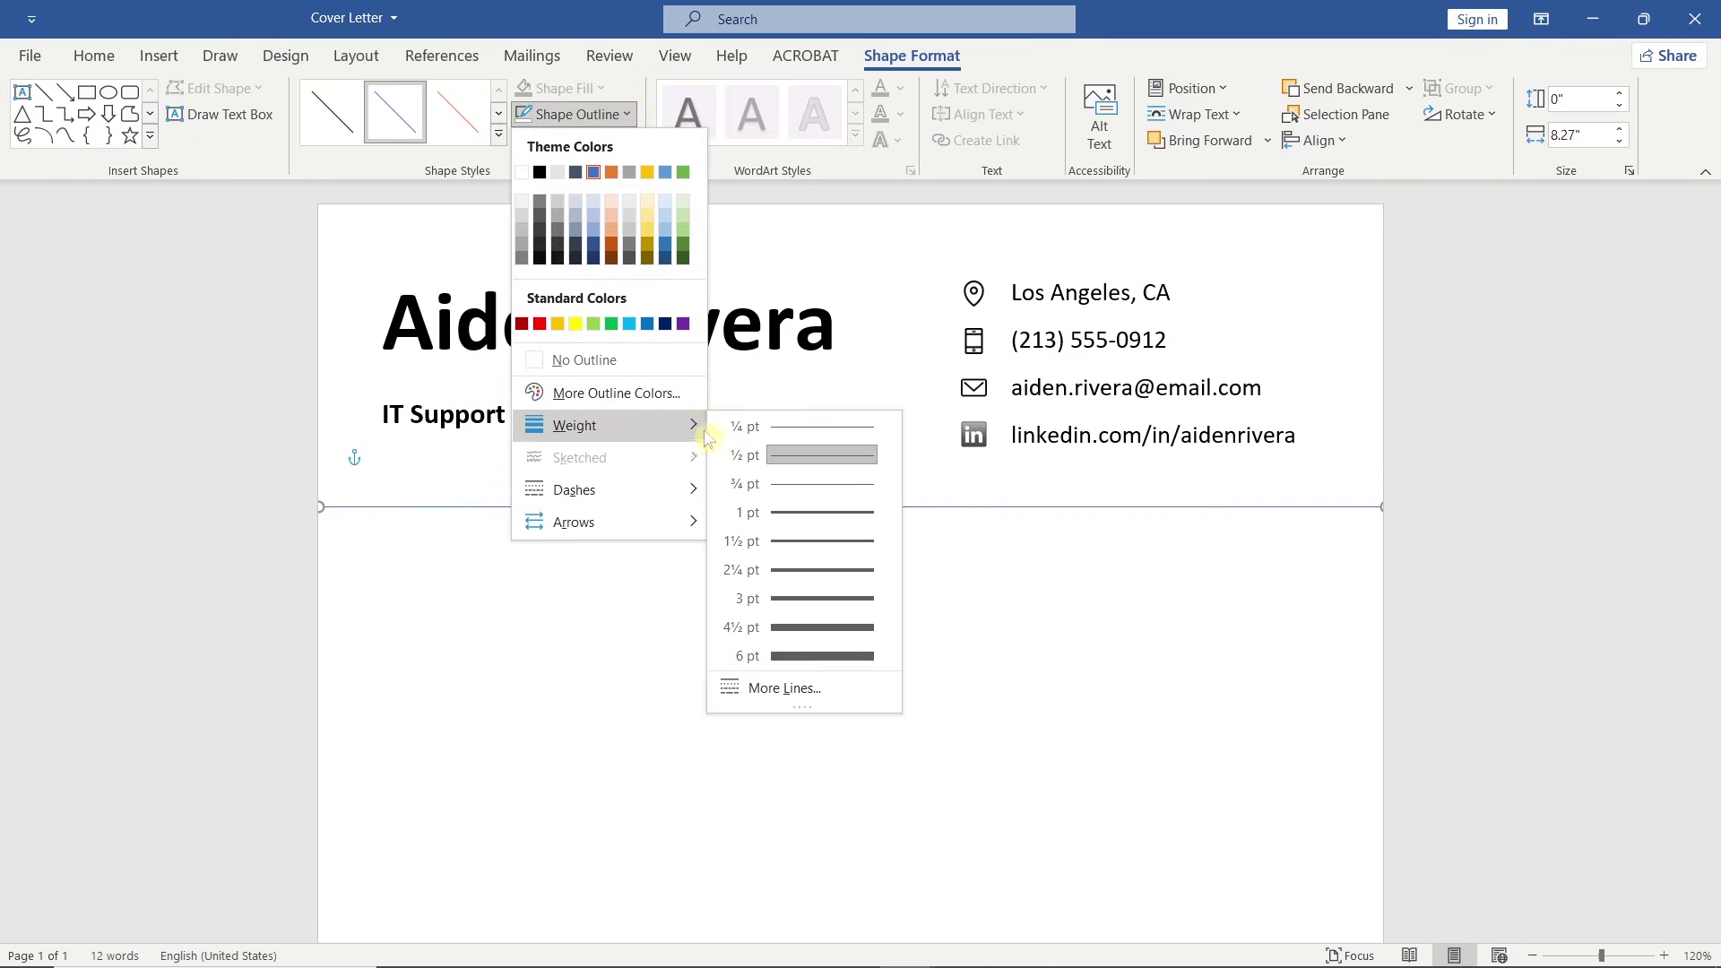
{"action": "left_click", "coordinate": [832, 571]}
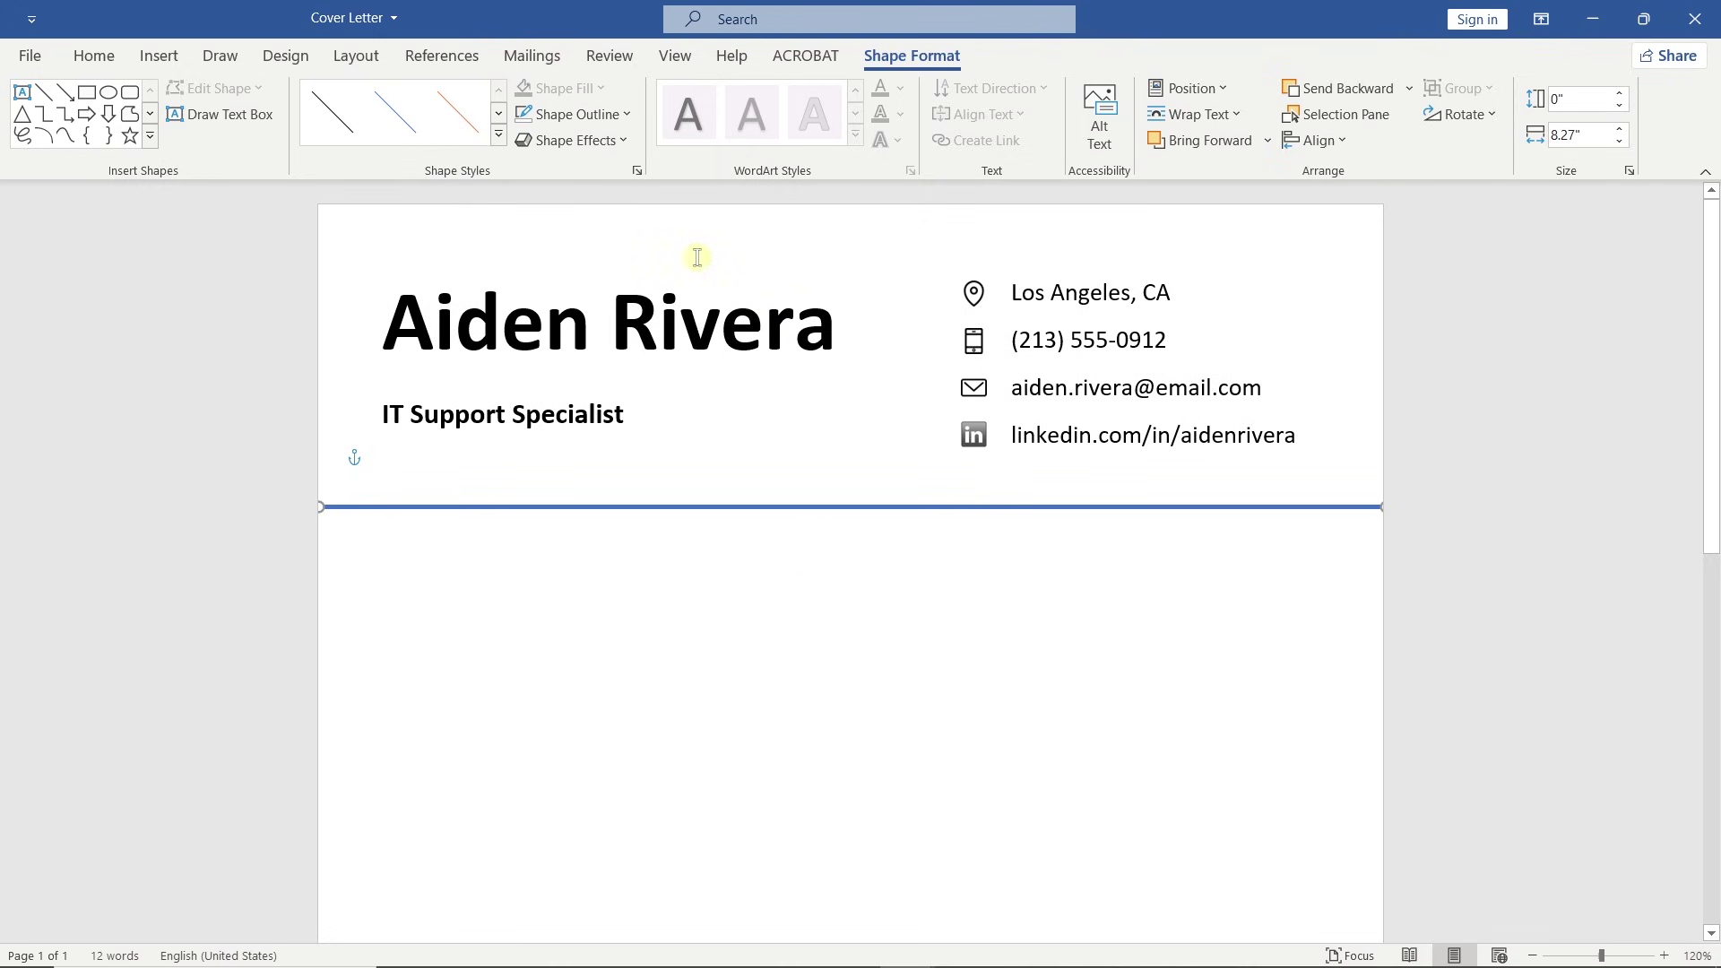
{"action": "left_click", "coordinate": [626, 115]}
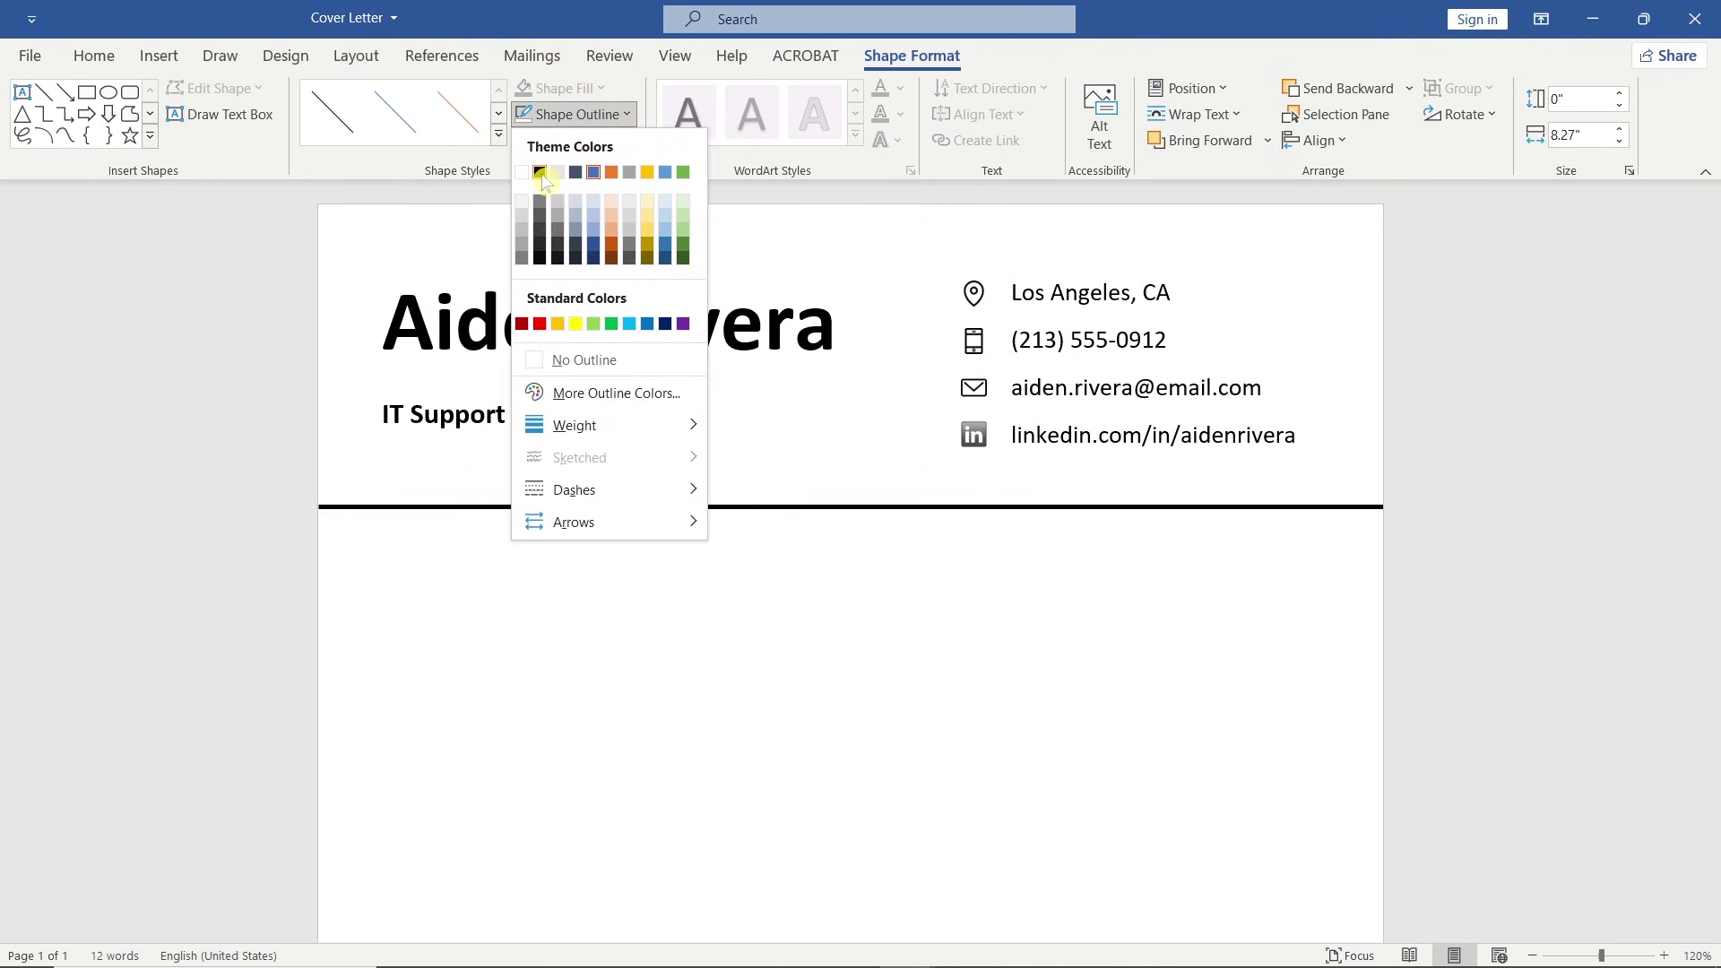
{"action": "left_click", "coordinate": [539, 172]}
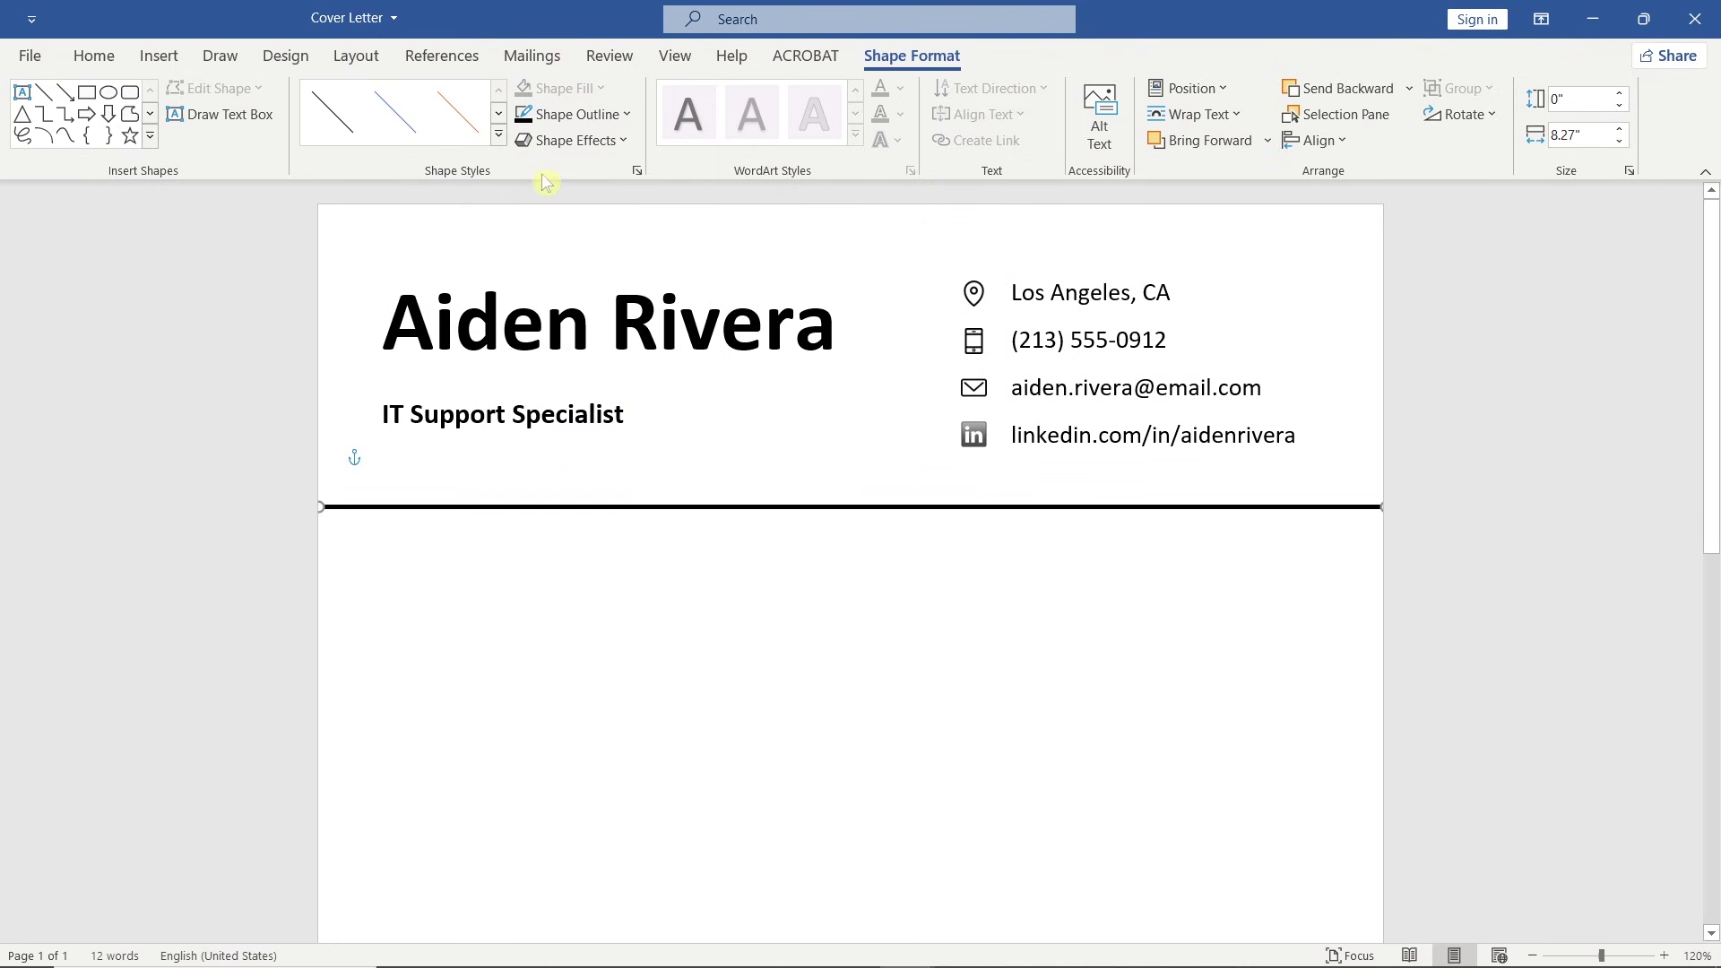
{"action": "left_click", "coordinate": [396, 565]}
Type the recipient lines: Hiring Manager, TechBridge Solutions, and the street address.
{"action": "key", "text": "Return"}
{"action": "type", "text": "Hiring Manager"}
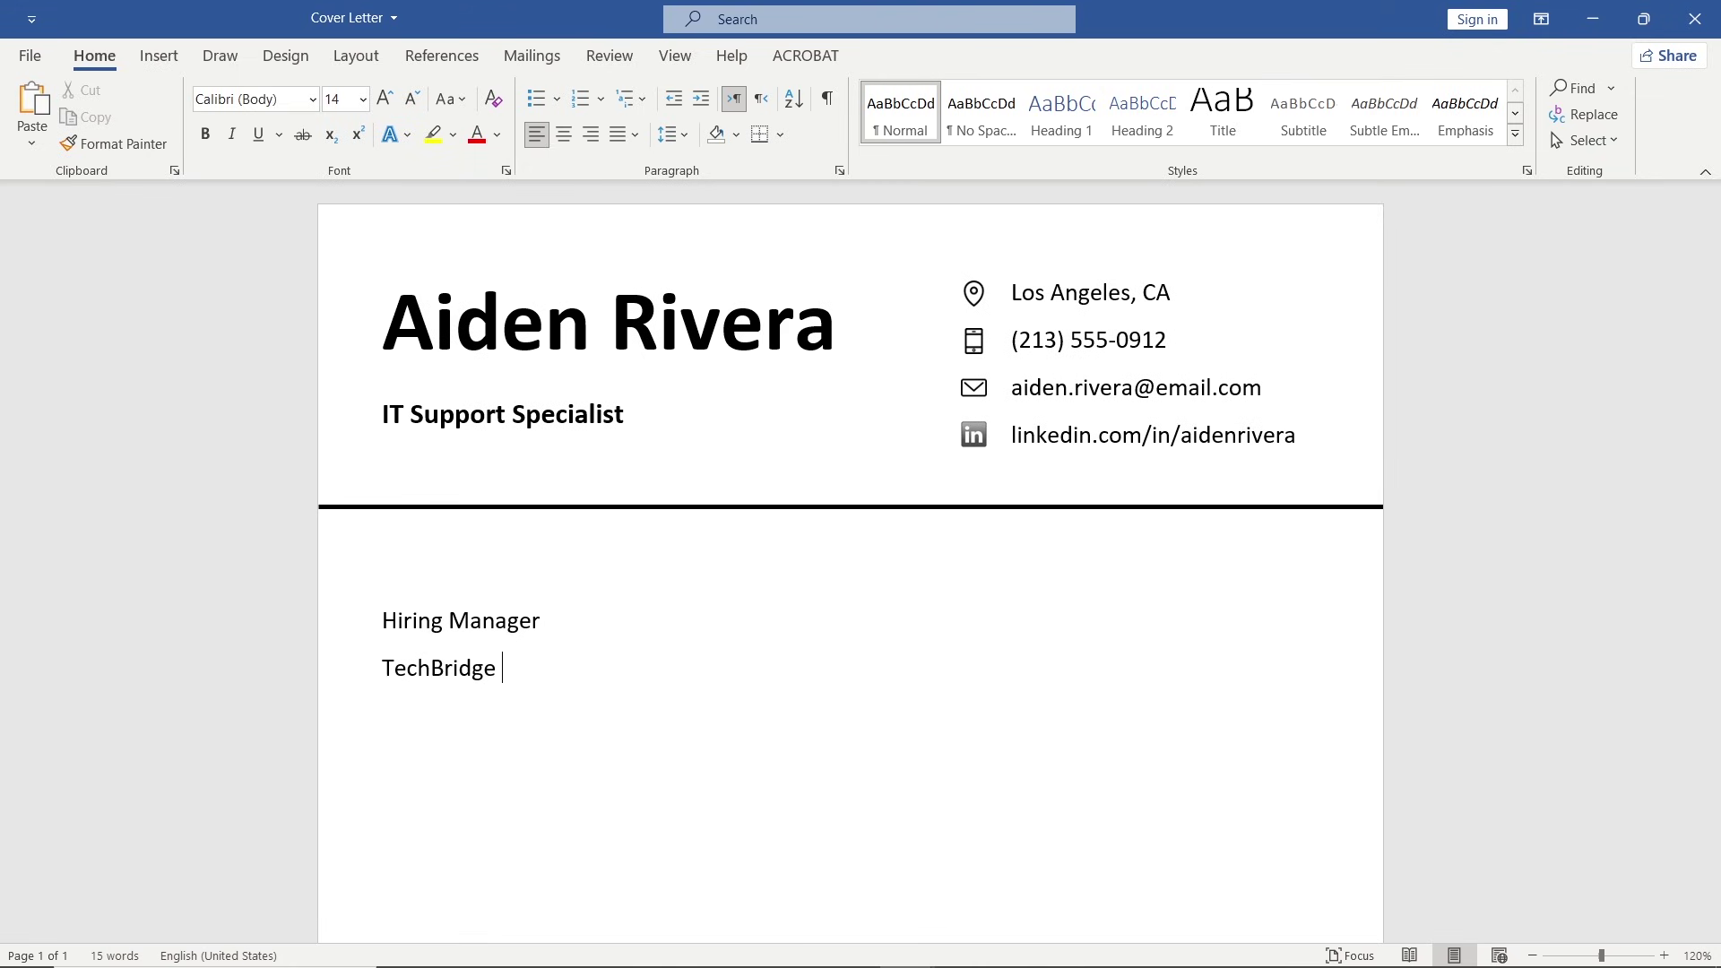
{"action": "type", "text": "Avenue"}
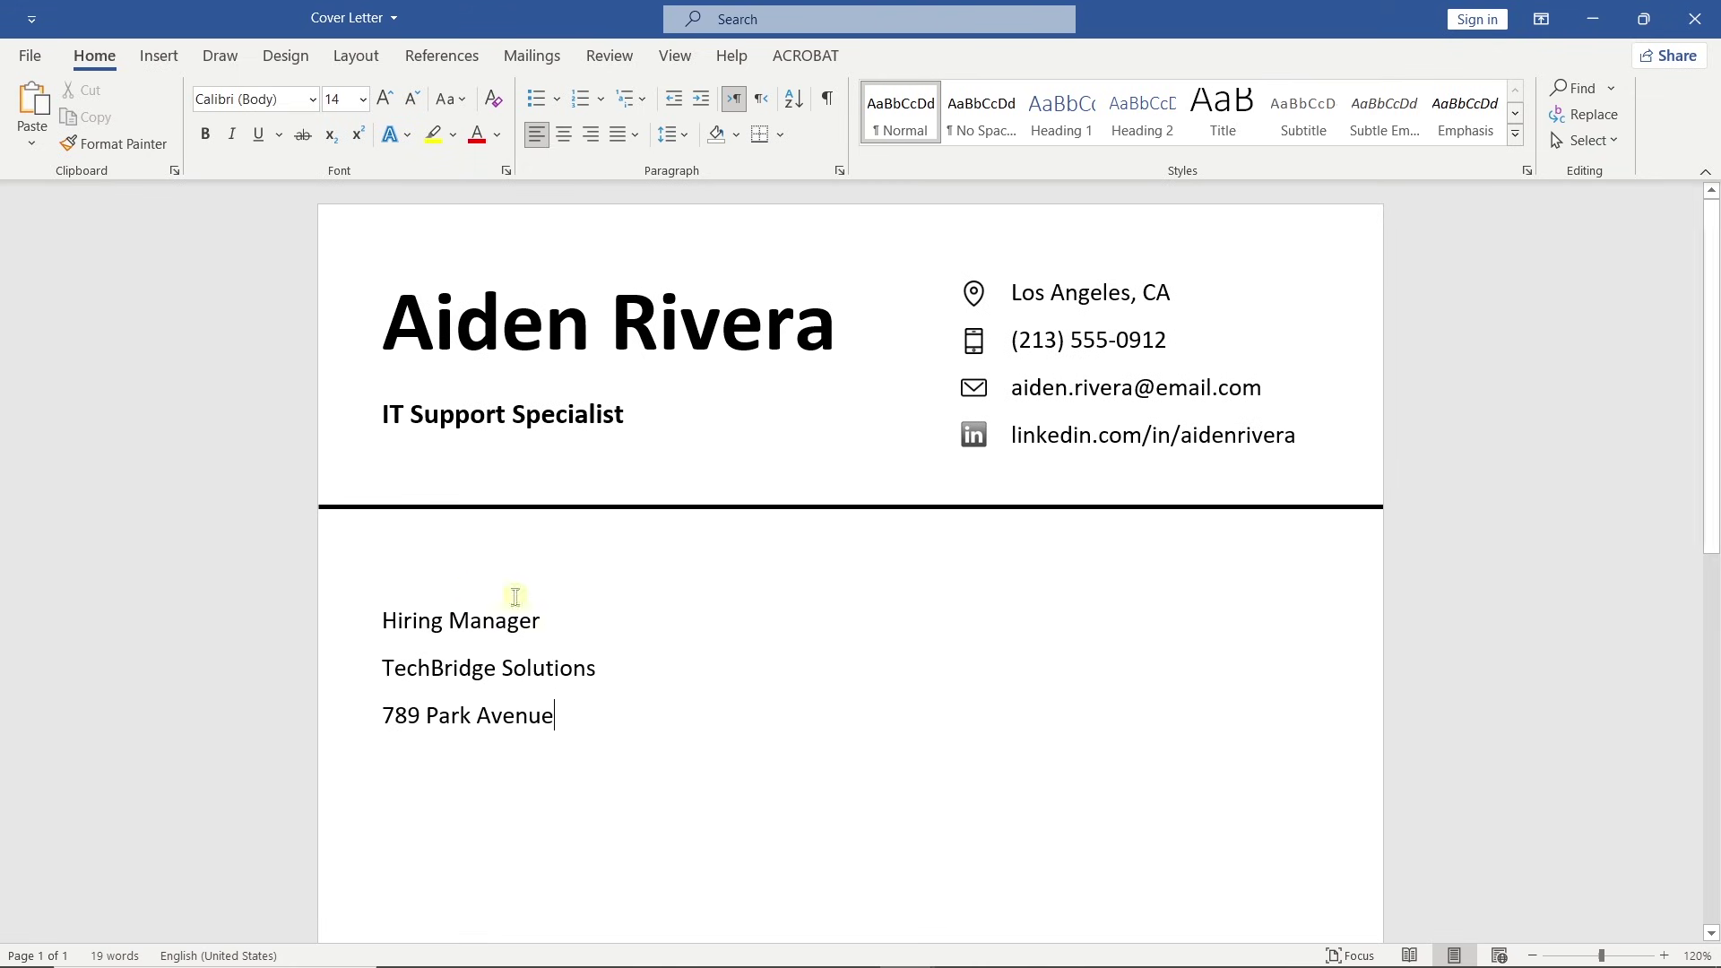
{"action": "scroll", "coordinate": [691, 583], "scroll_direction": "down", "scroll_amount": 2}
{"action": "key", "text": "Return"}
Add the city and ZIP line, a blank line, and 'Dear Hiring Manager,'.
{"action": "type", "text": "Seattle, WA"}
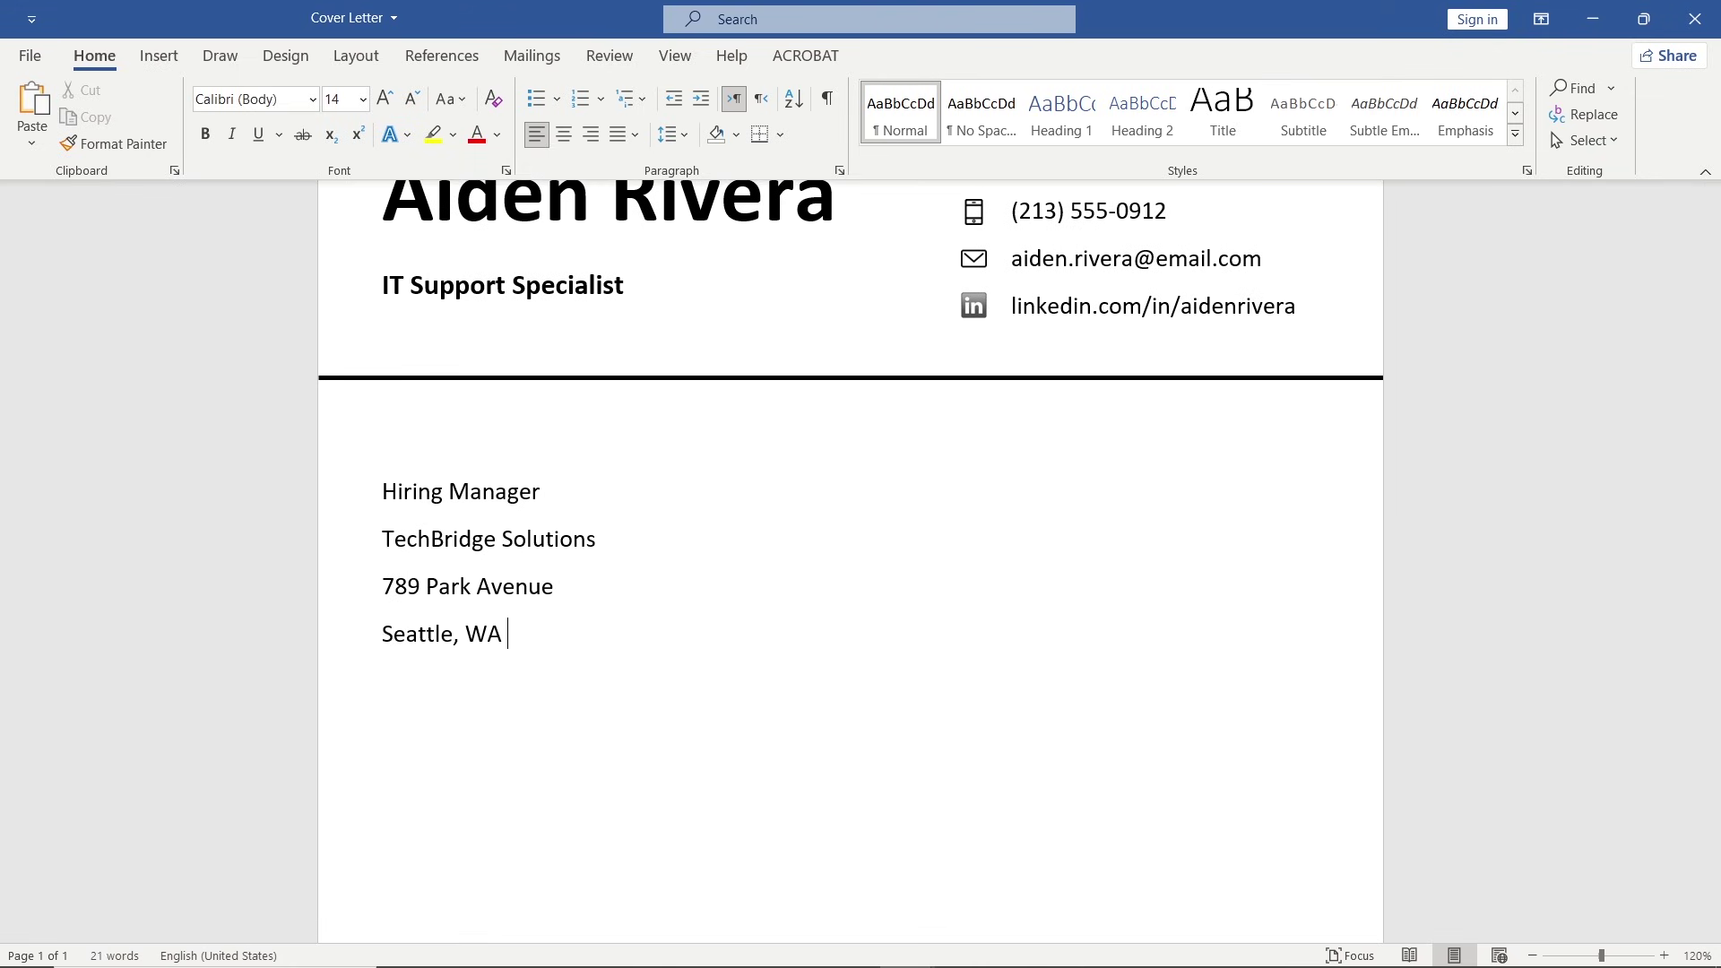
{"action": "key", "text": "Return"}
{"action": "scroll", "coordinate": [850, 560], "scroll_direction": "down", "scroll_amount": 4}
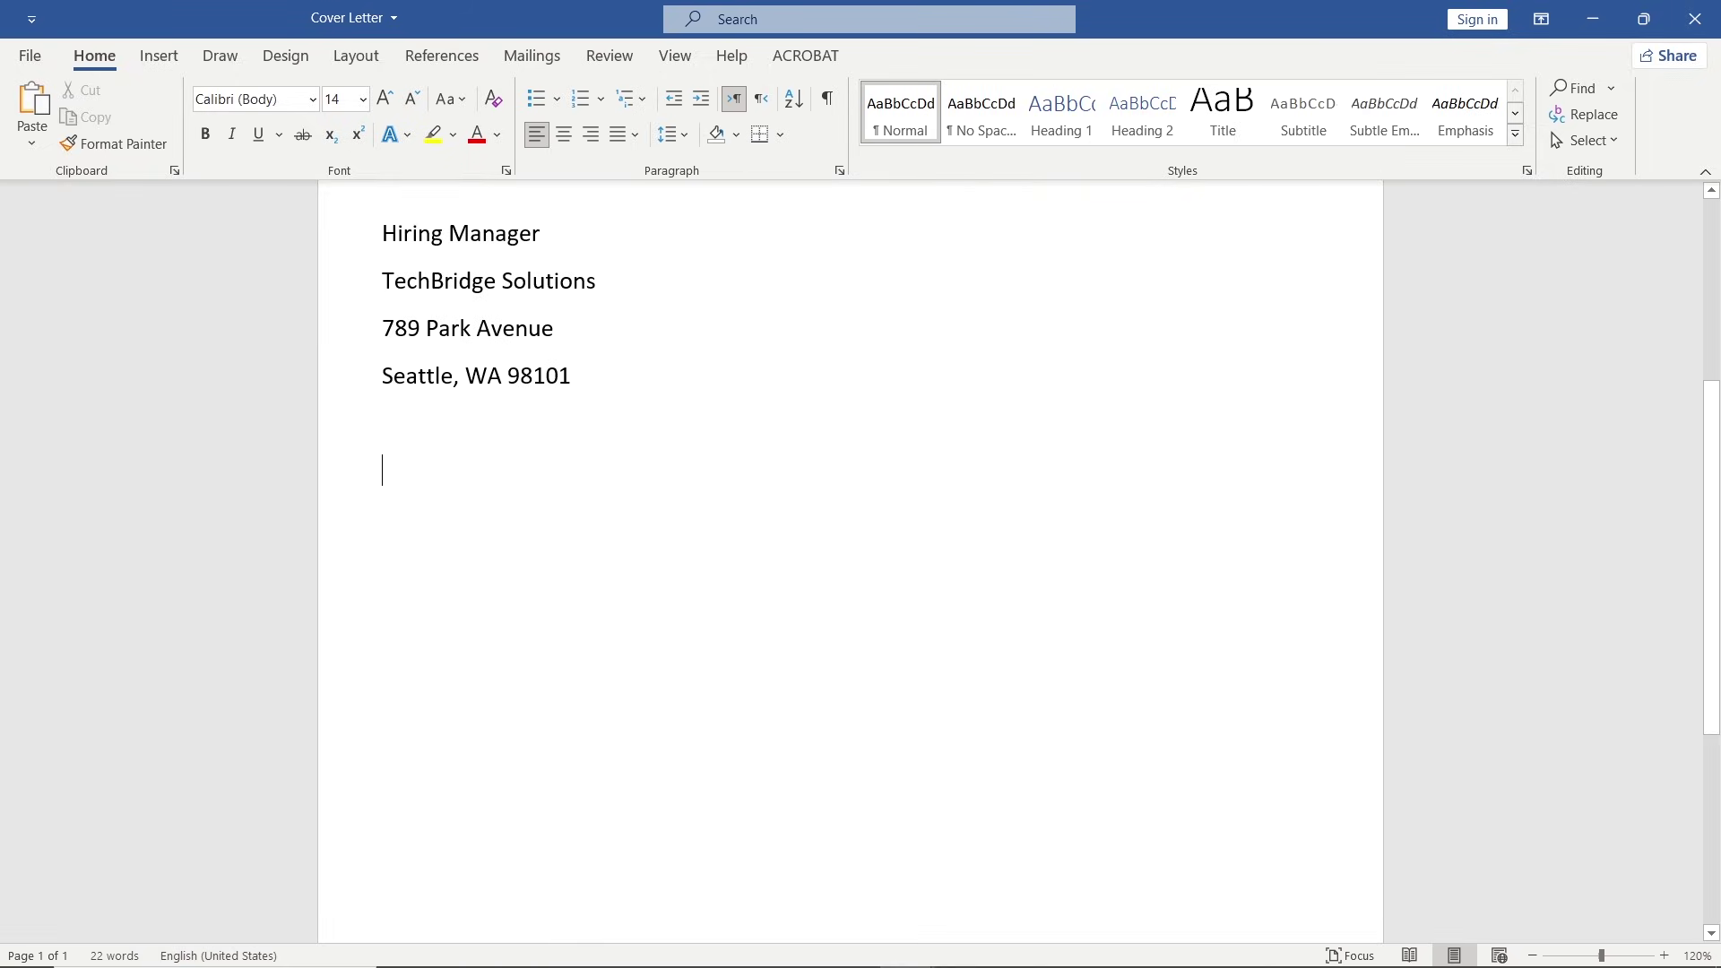
{"action": "type", "text": "Dea"}
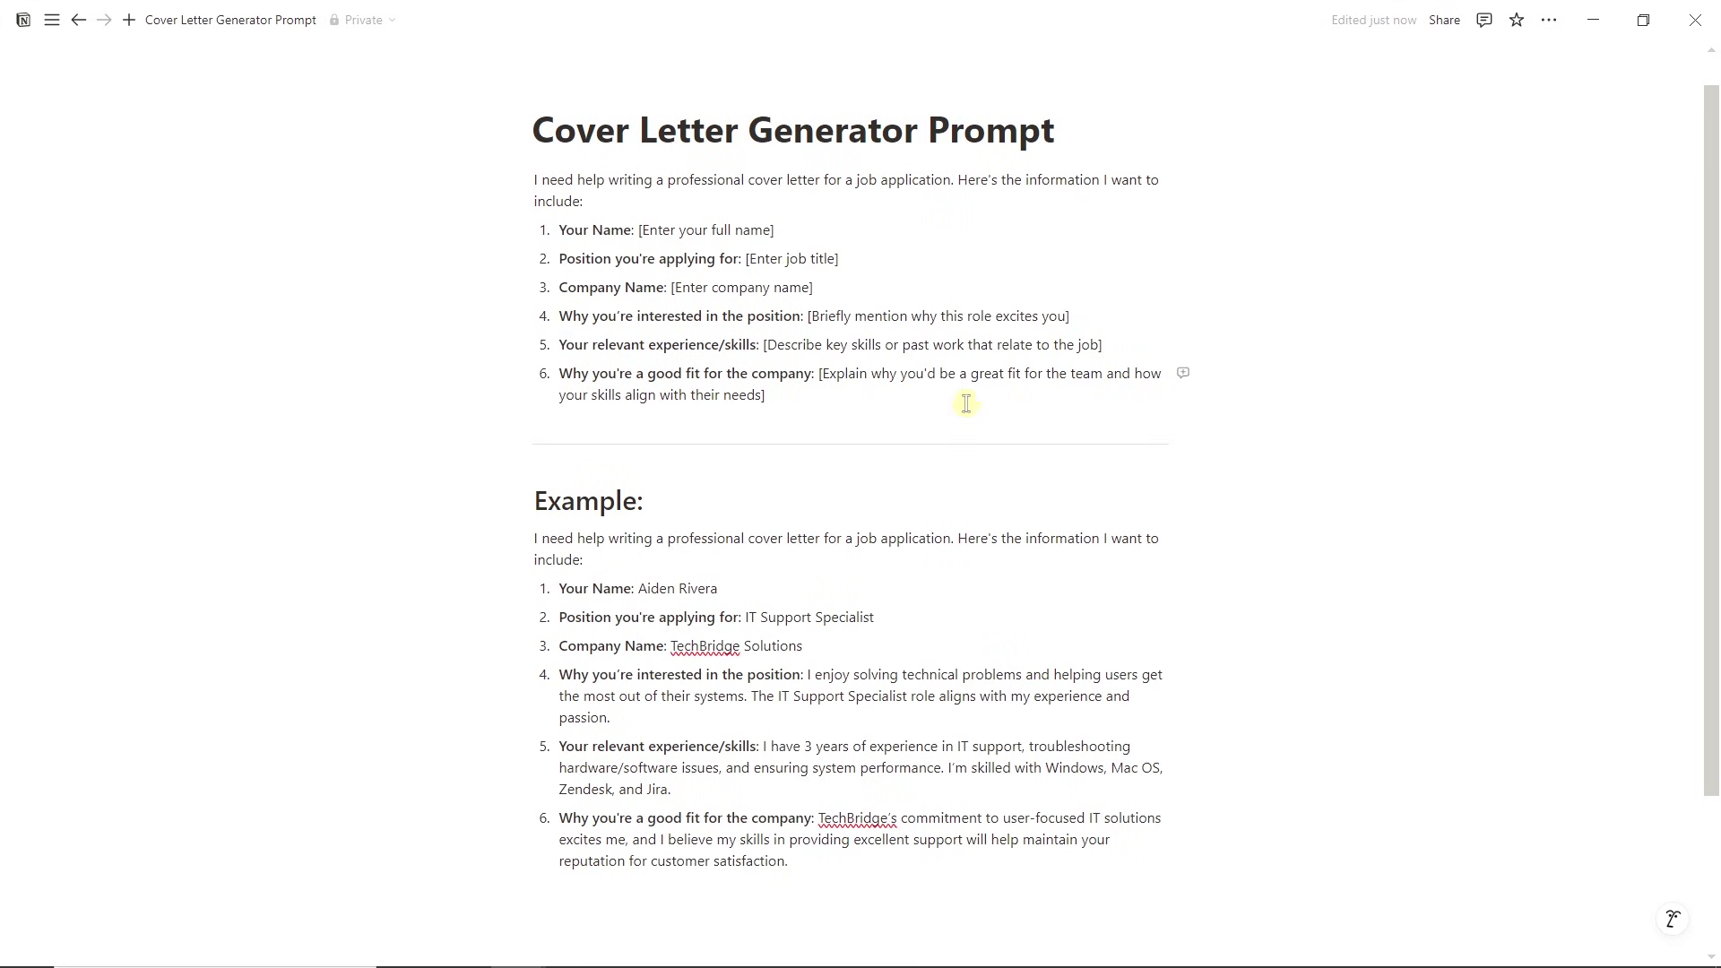
Copy the filled-in IT Support Specialist example prompt from Notion into ChatGPT's message box.
{"action": "left_click_drag", "start_coordinate": [754, 384], "coordinate": [535, 183]}
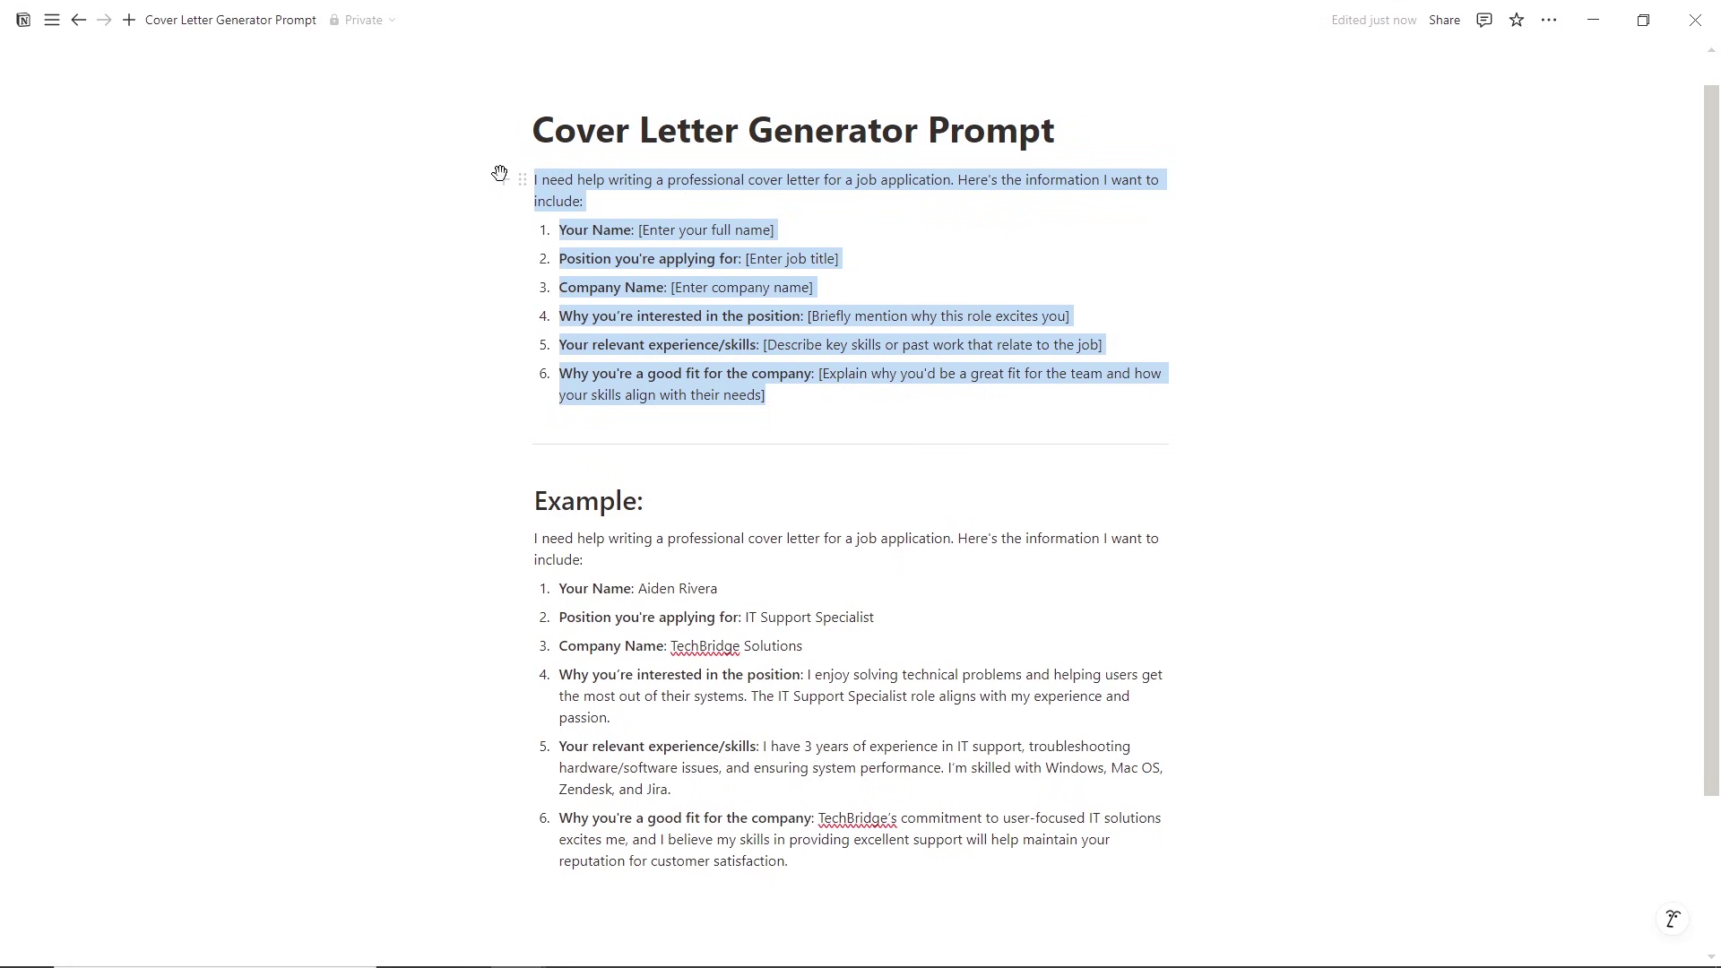
{"action": "left_click", "coordinate": [633, 347]}
{"action": "left_click_drag", "start_coordinate": [923, 839], "coordinate": [462, 519]}
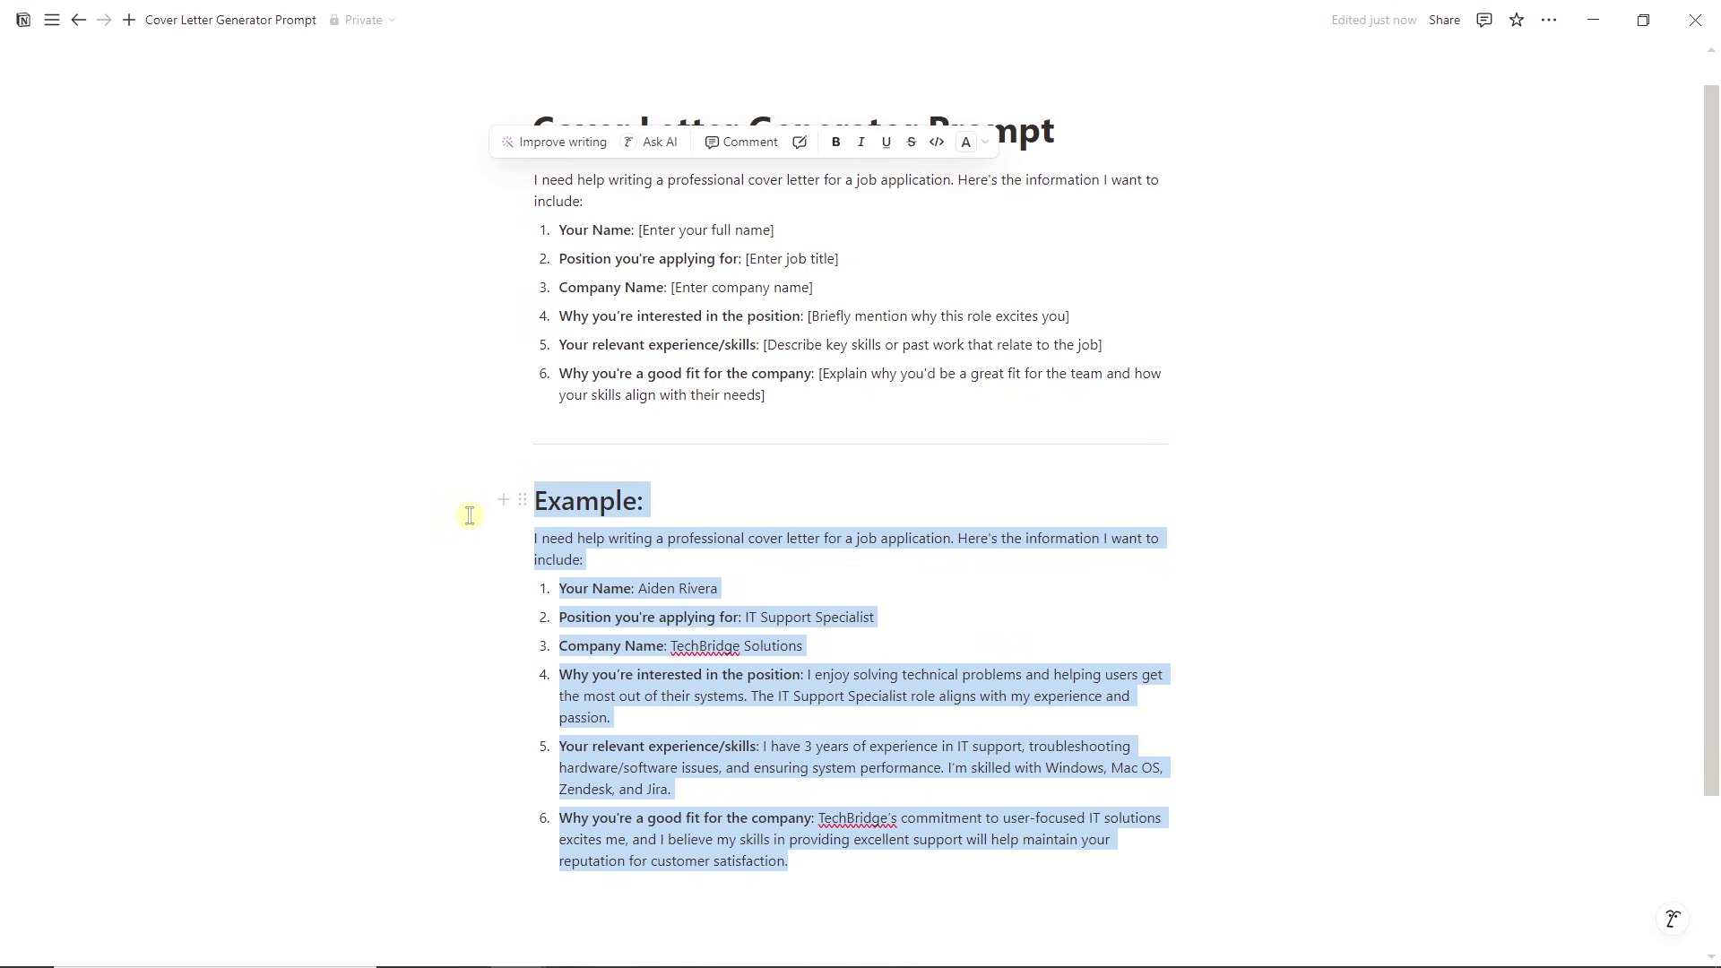
{"action": "key", "text": "ctrl+c"}
{"action": "key", "text": "alt+Tab"}
{"action": "key", "text": "ctrl+v"}
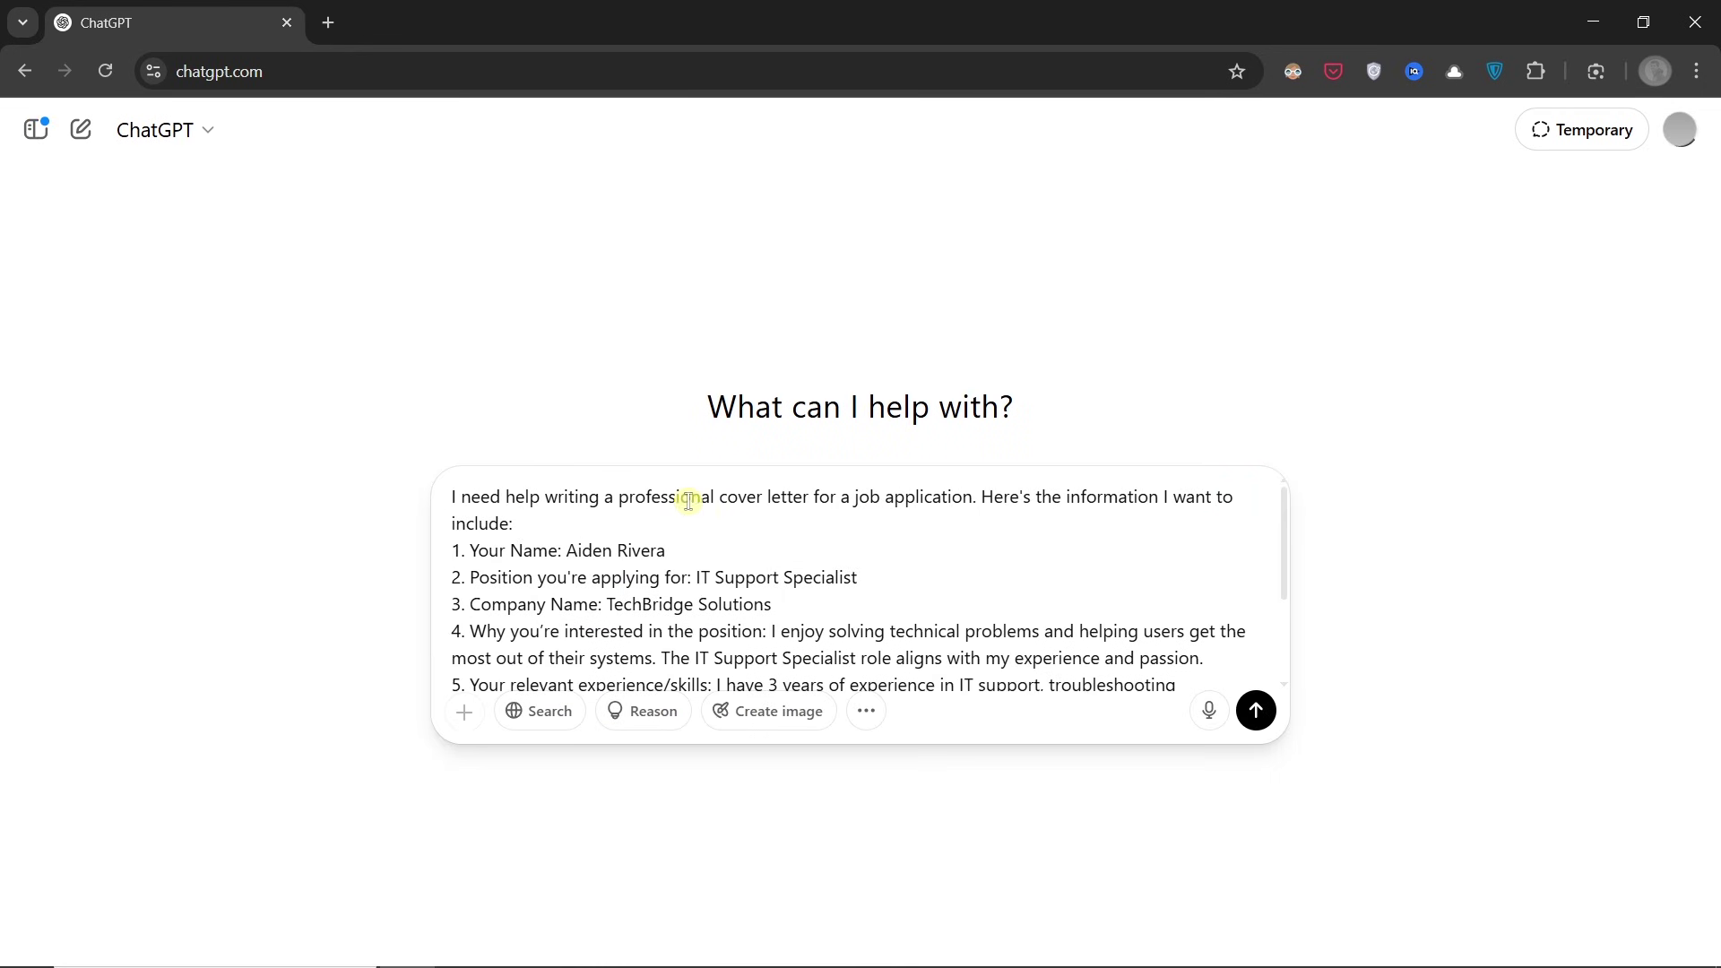
Send the prompt, then copy the generated TechBridge Solutions letter body through the signature.
{"action": "left_click", "coordinate": [1256, 710]}
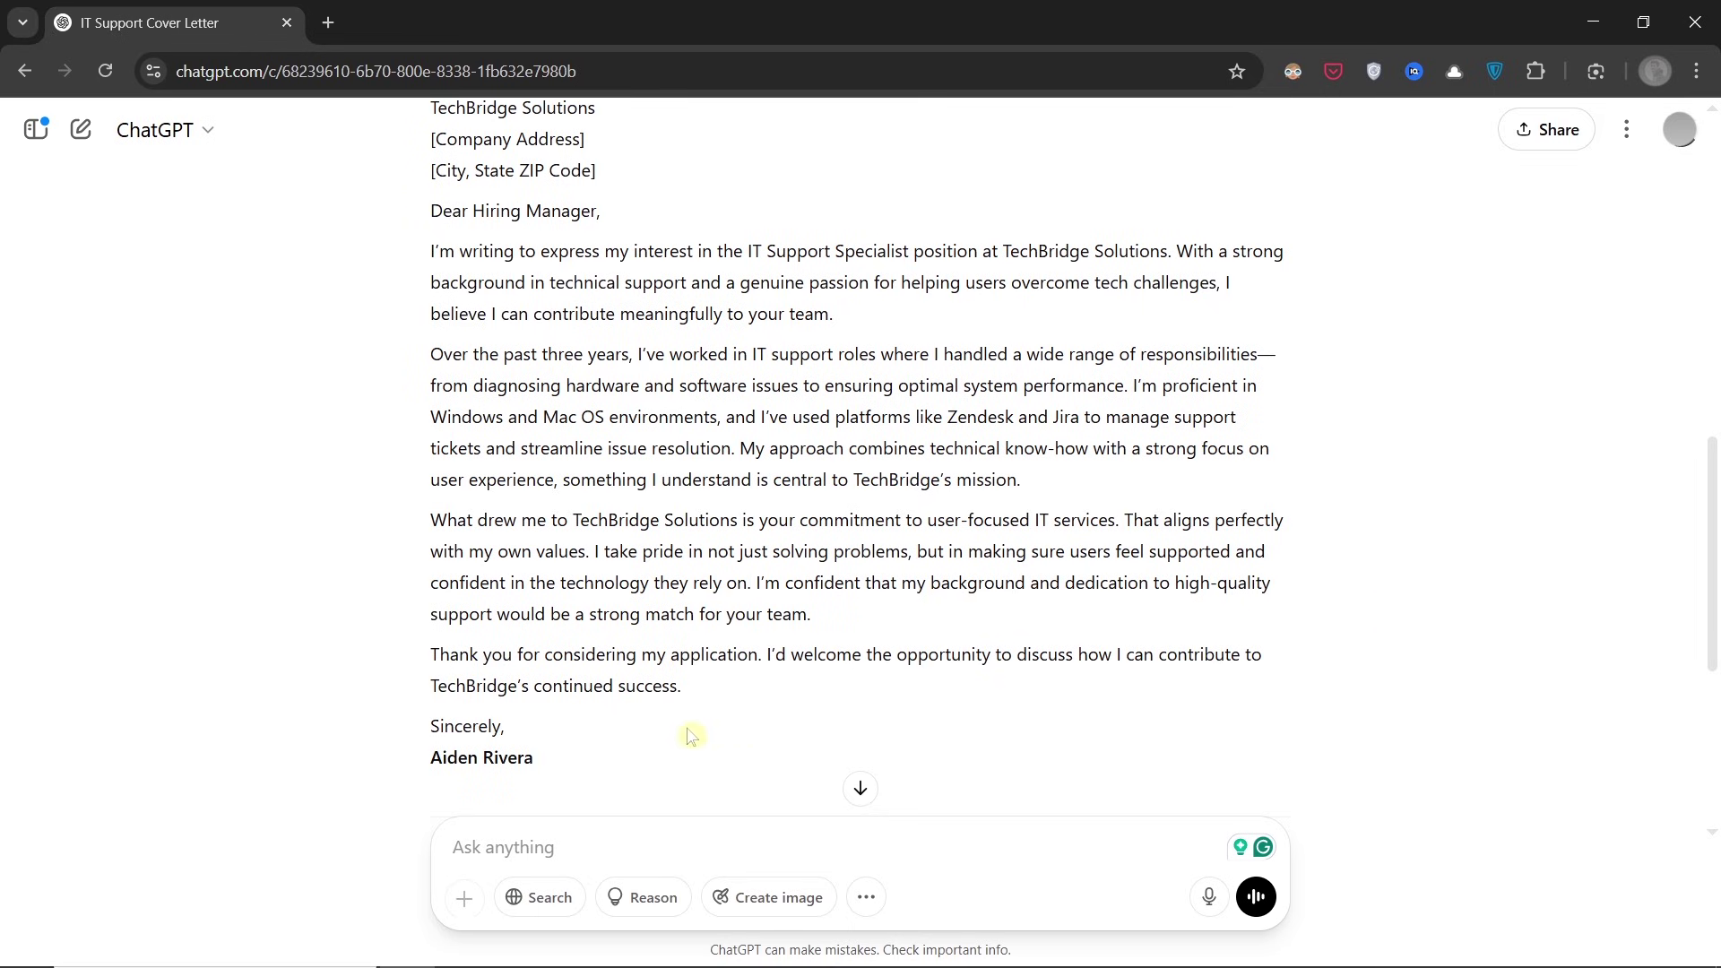
{"action": "left_click_drag", "start_coordinate": [589, 760], "coordinate": [401, 257]}
{"action": "key", "text": "ctrl+c"}
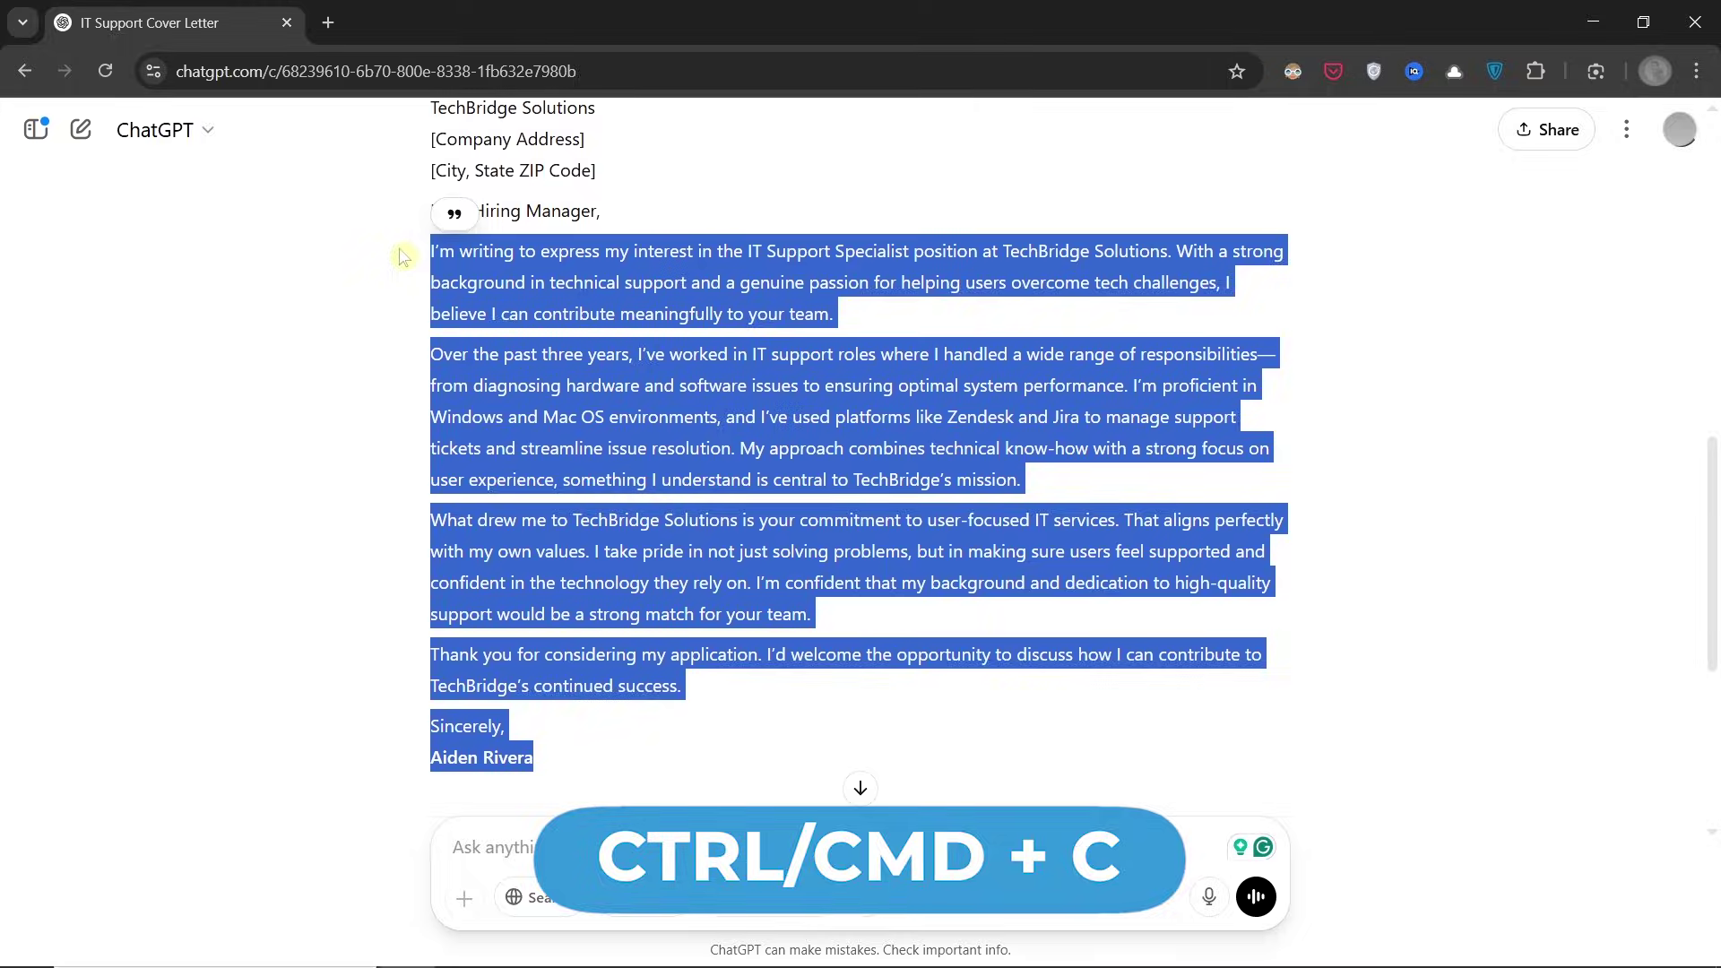
{"action": "key", "text": "alt+Tab"}
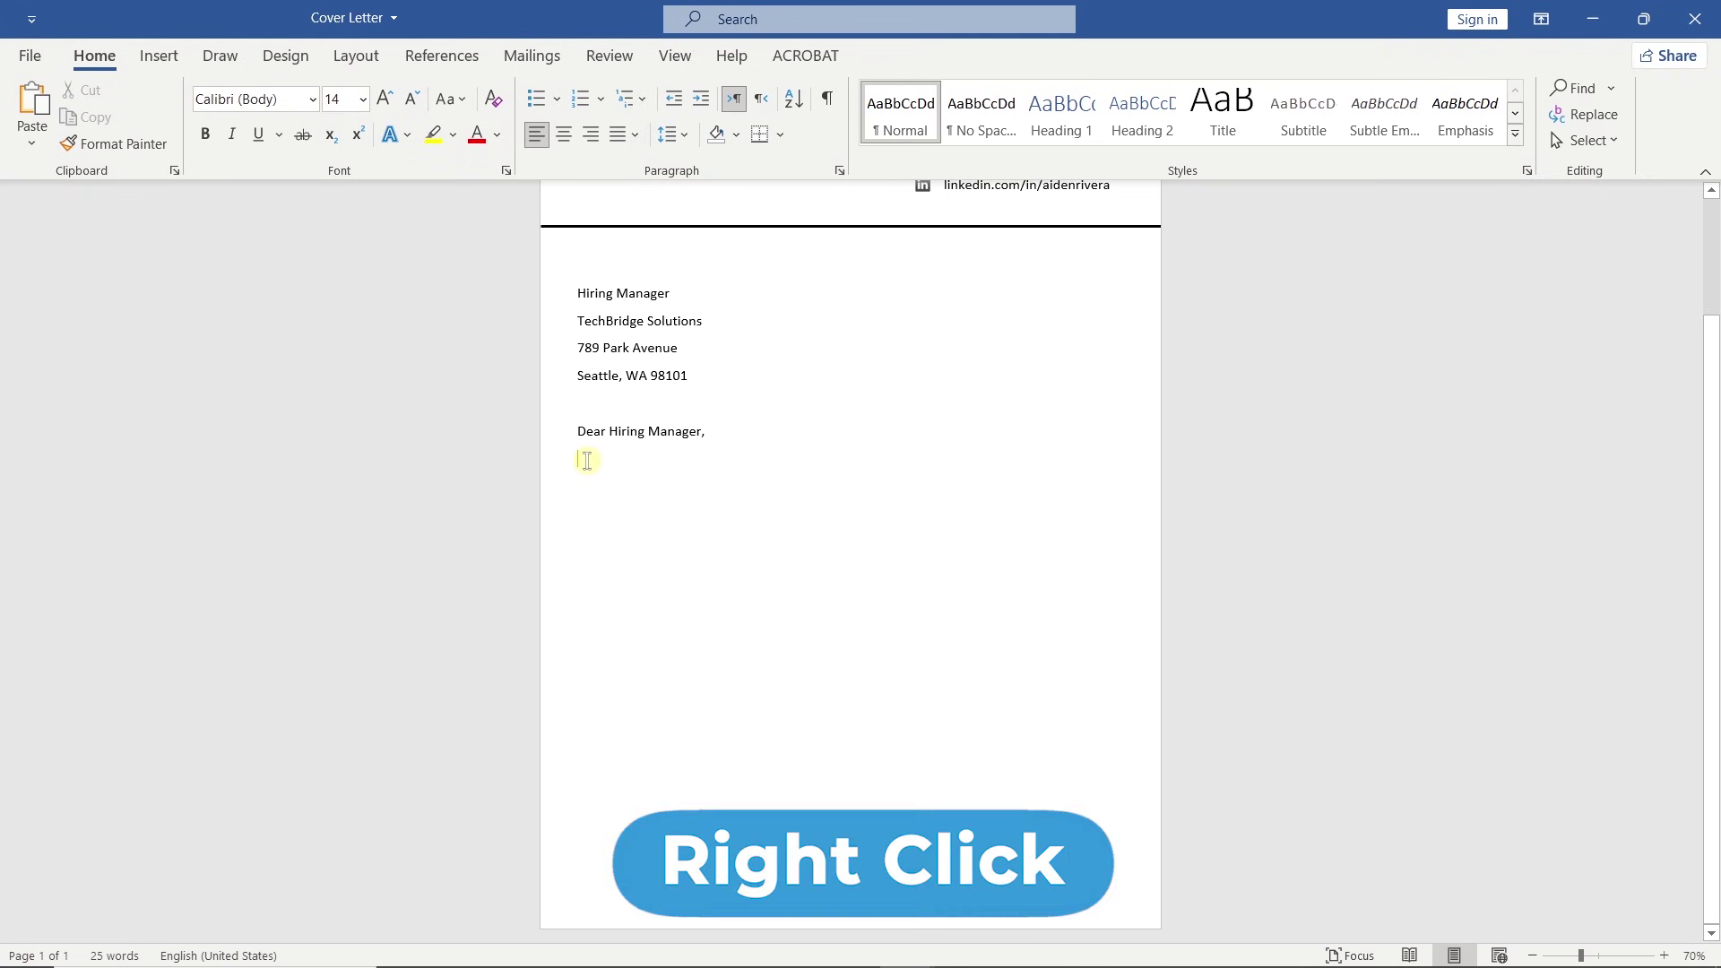
Paste the letter below the greeting as plain text, removing the empty paragraphs and blank second page.
{"action": "right_click", "coordinate": [586, 460]}
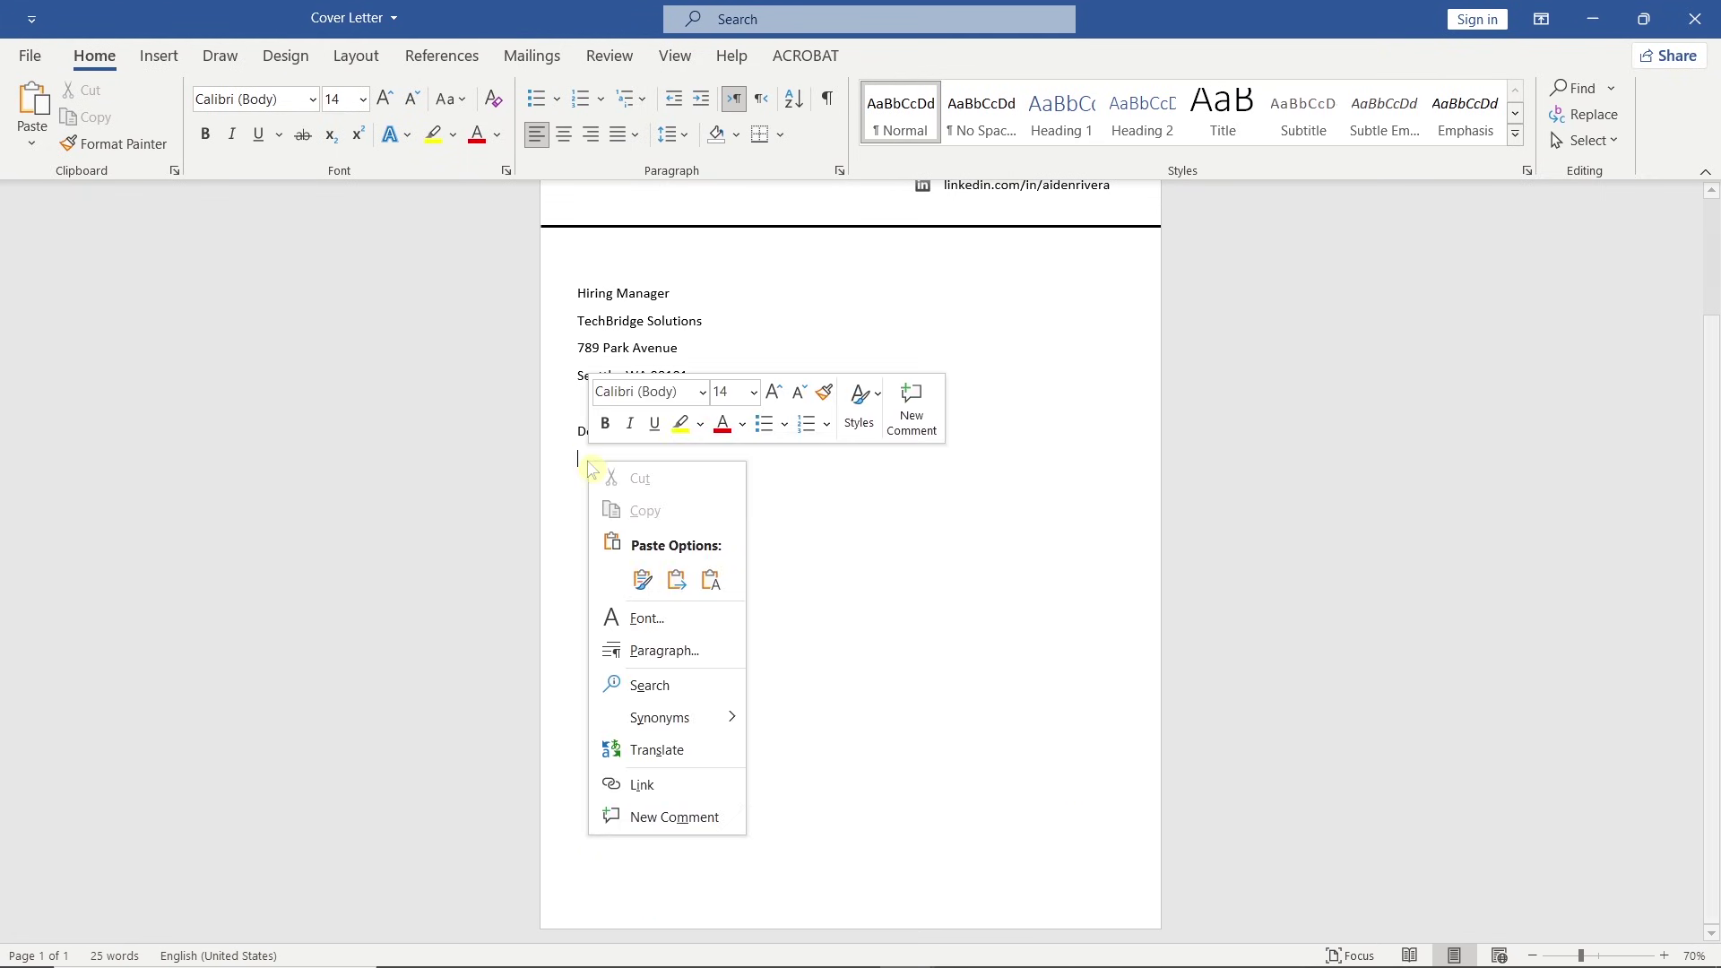
{"action": "left_click", "coordinate": [711, 578]}
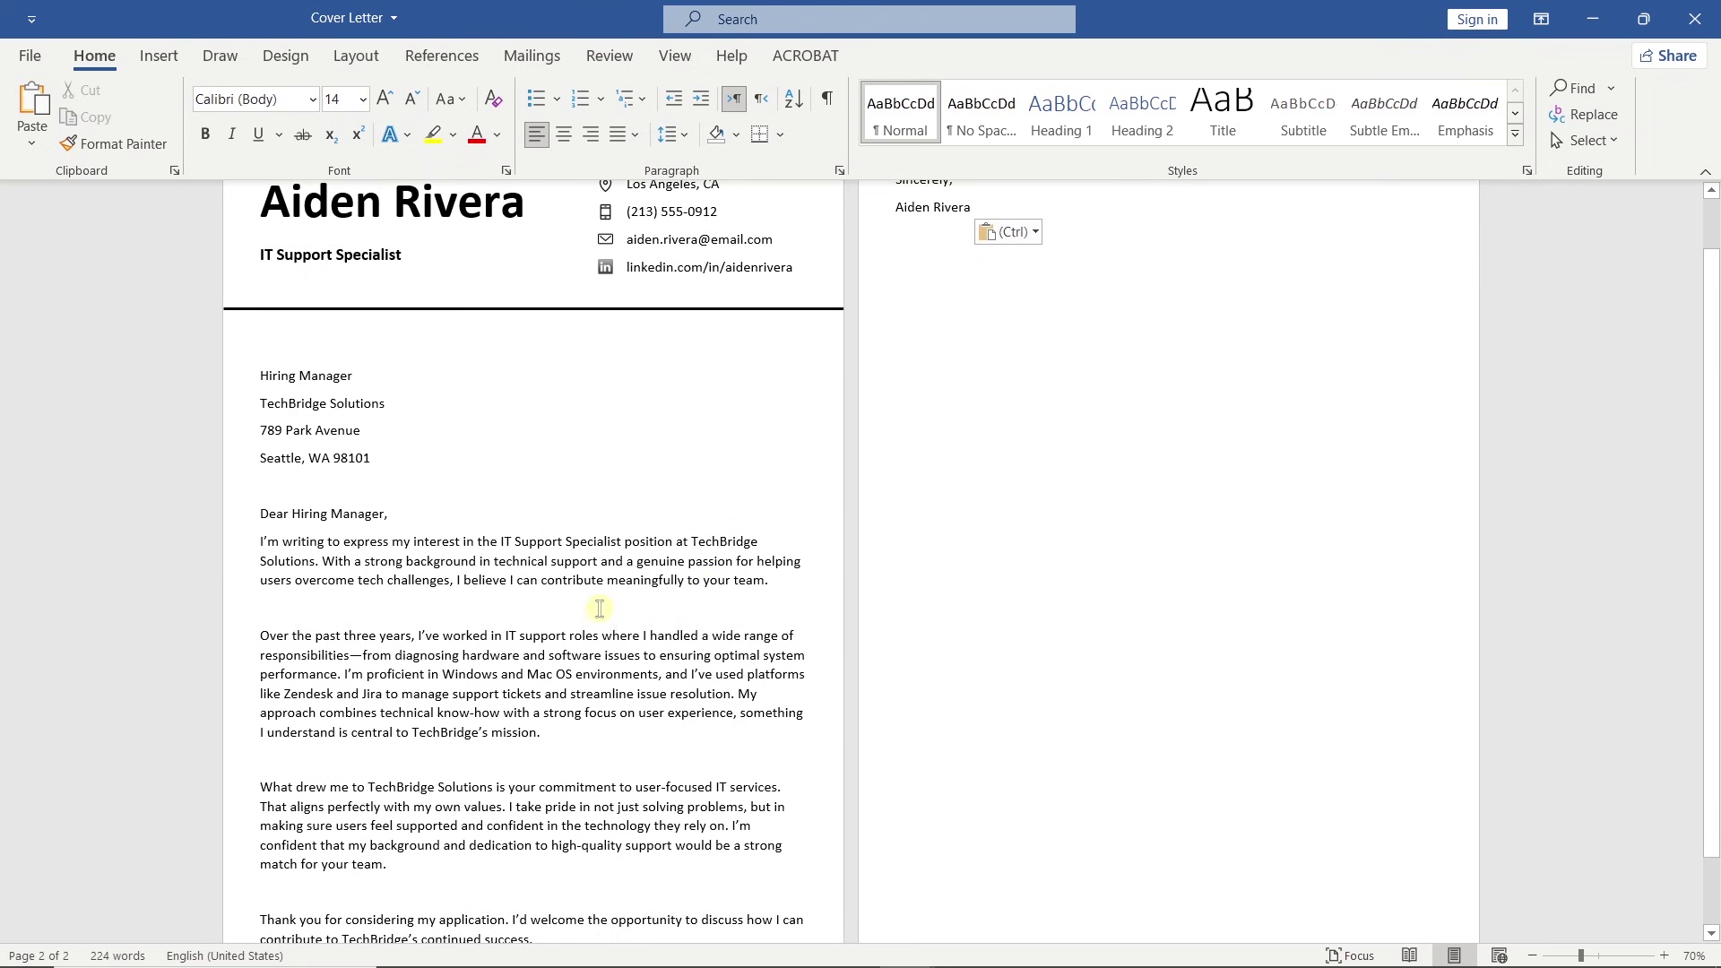
{"action": "key", "text": "BackSpace"}
{"action": "left_click", "coordinate": [553, 731]}
{"action": "key", "text": "BackSpace"}
{"action": "left_click", "coordinate": [530, 835]}
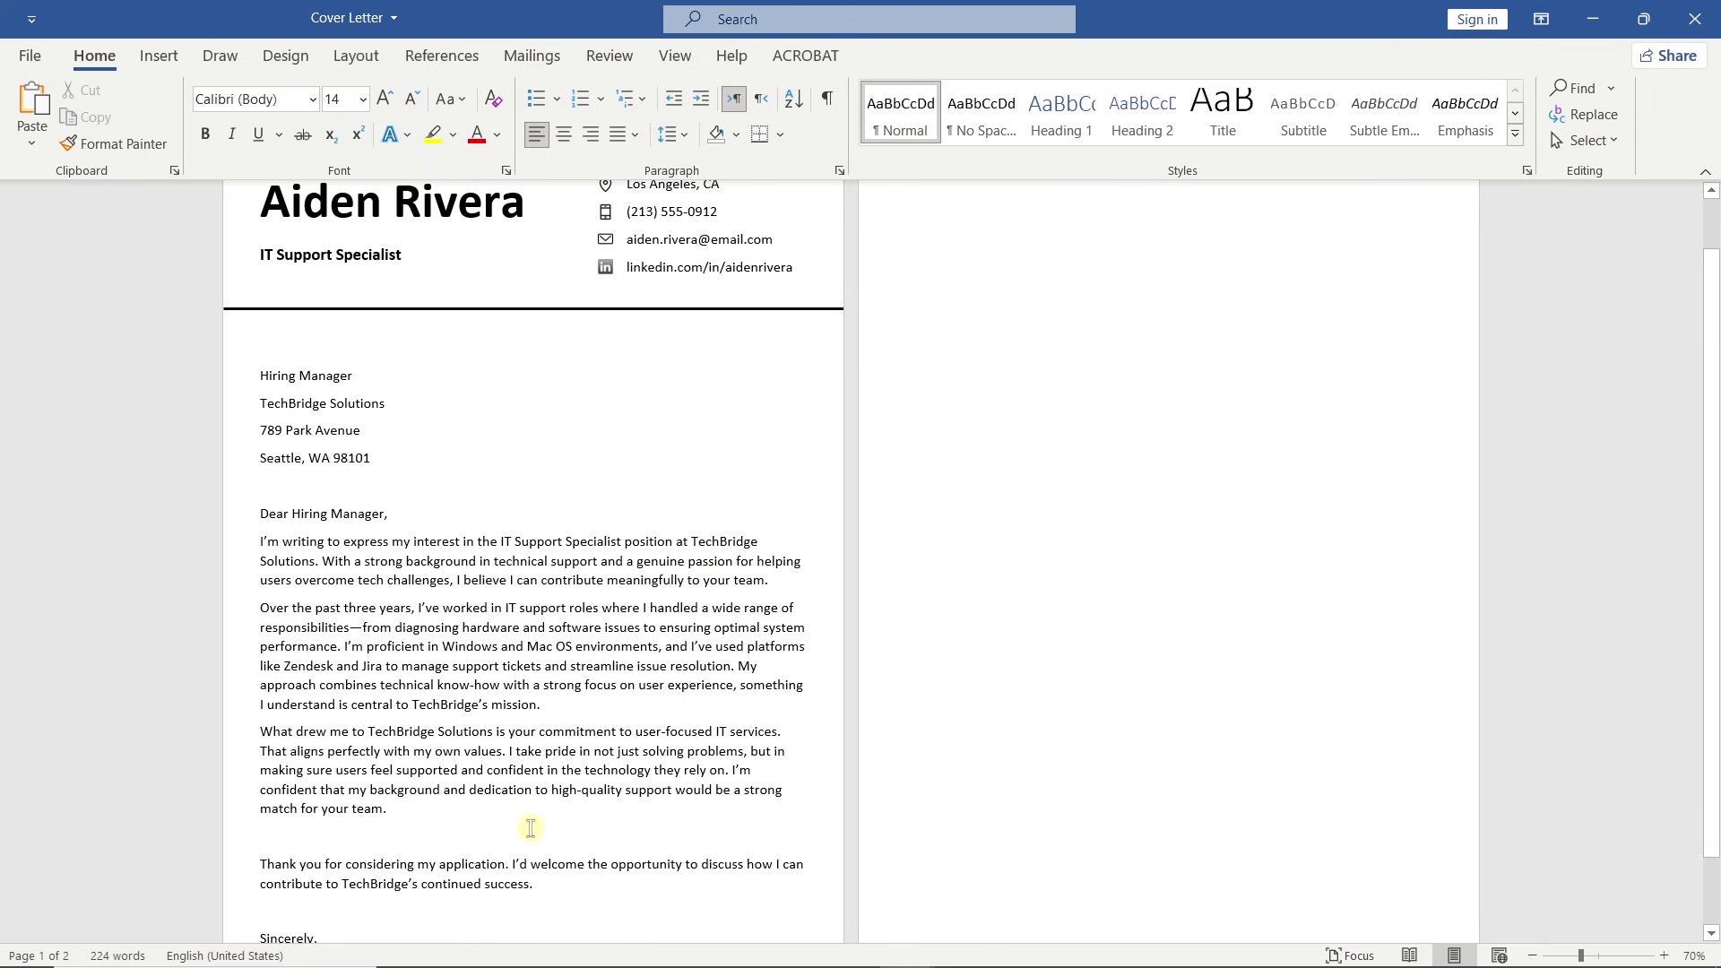
{"action": "key", "text": "BackSpace"}
{"action": "left_click", "coordinate": [937, 298]}
{"action": "key", "text": "BackSpace"}
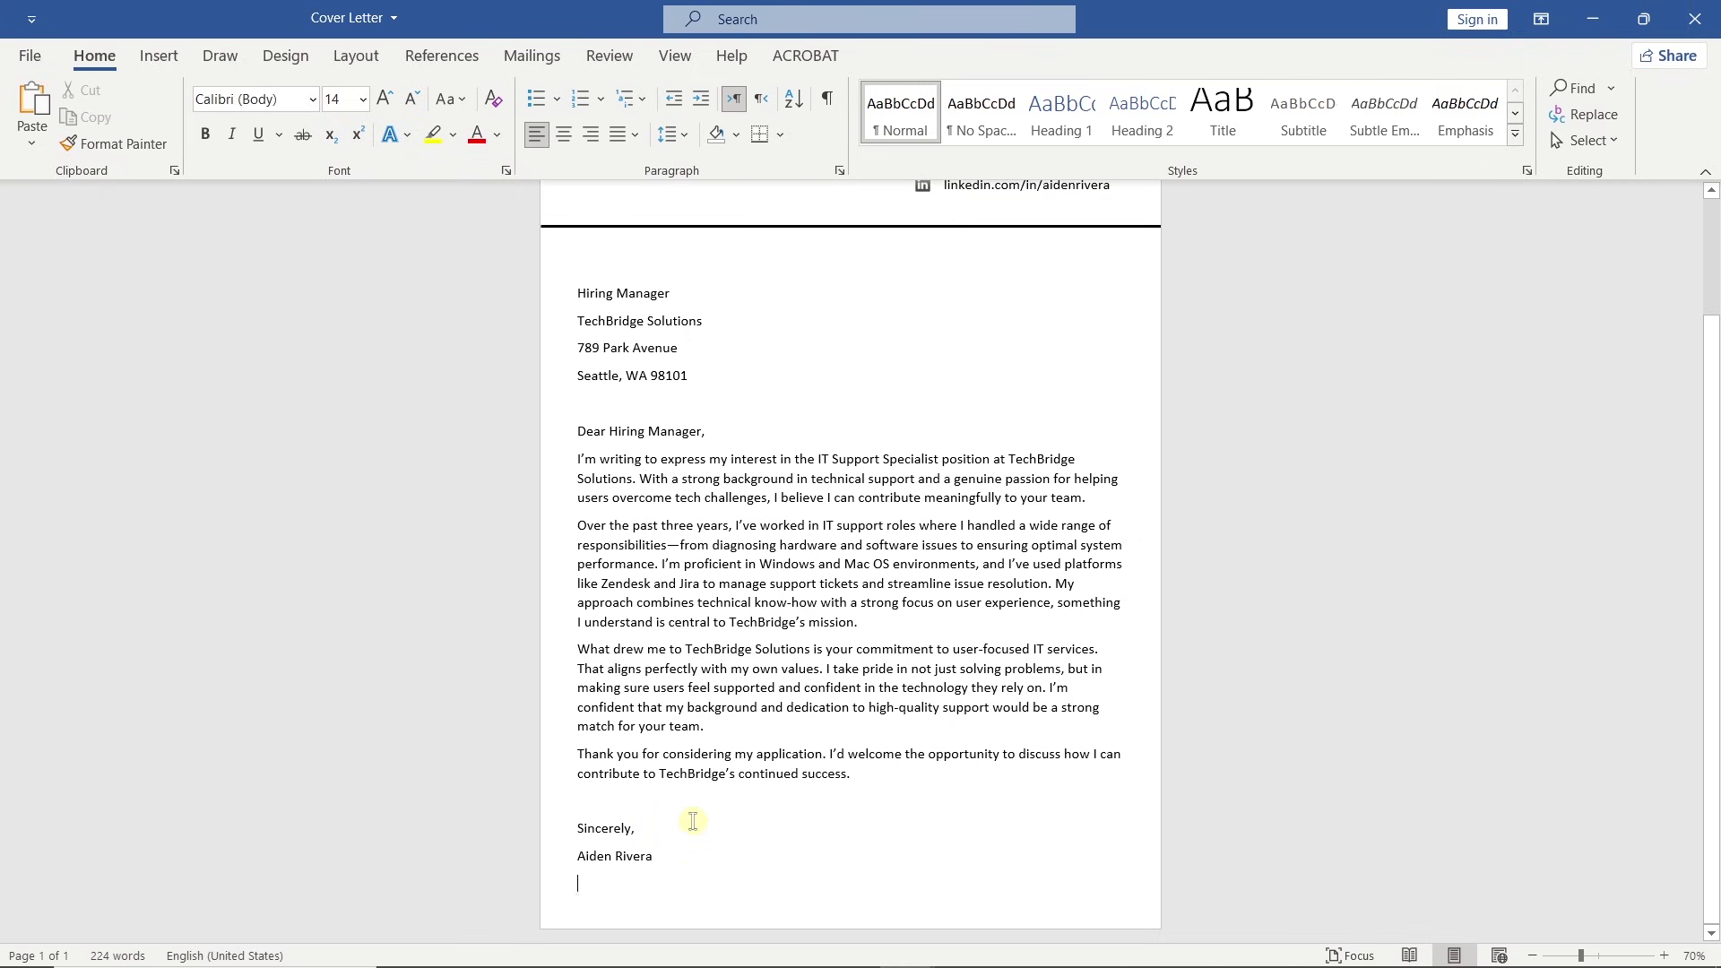
{"action": "key", "text": "ctrl+v"}
Remove the space after the 'Sincerely,' line and justify the four body paragraphs.
{"action": "left_click", "coordinate": [673, 134]}
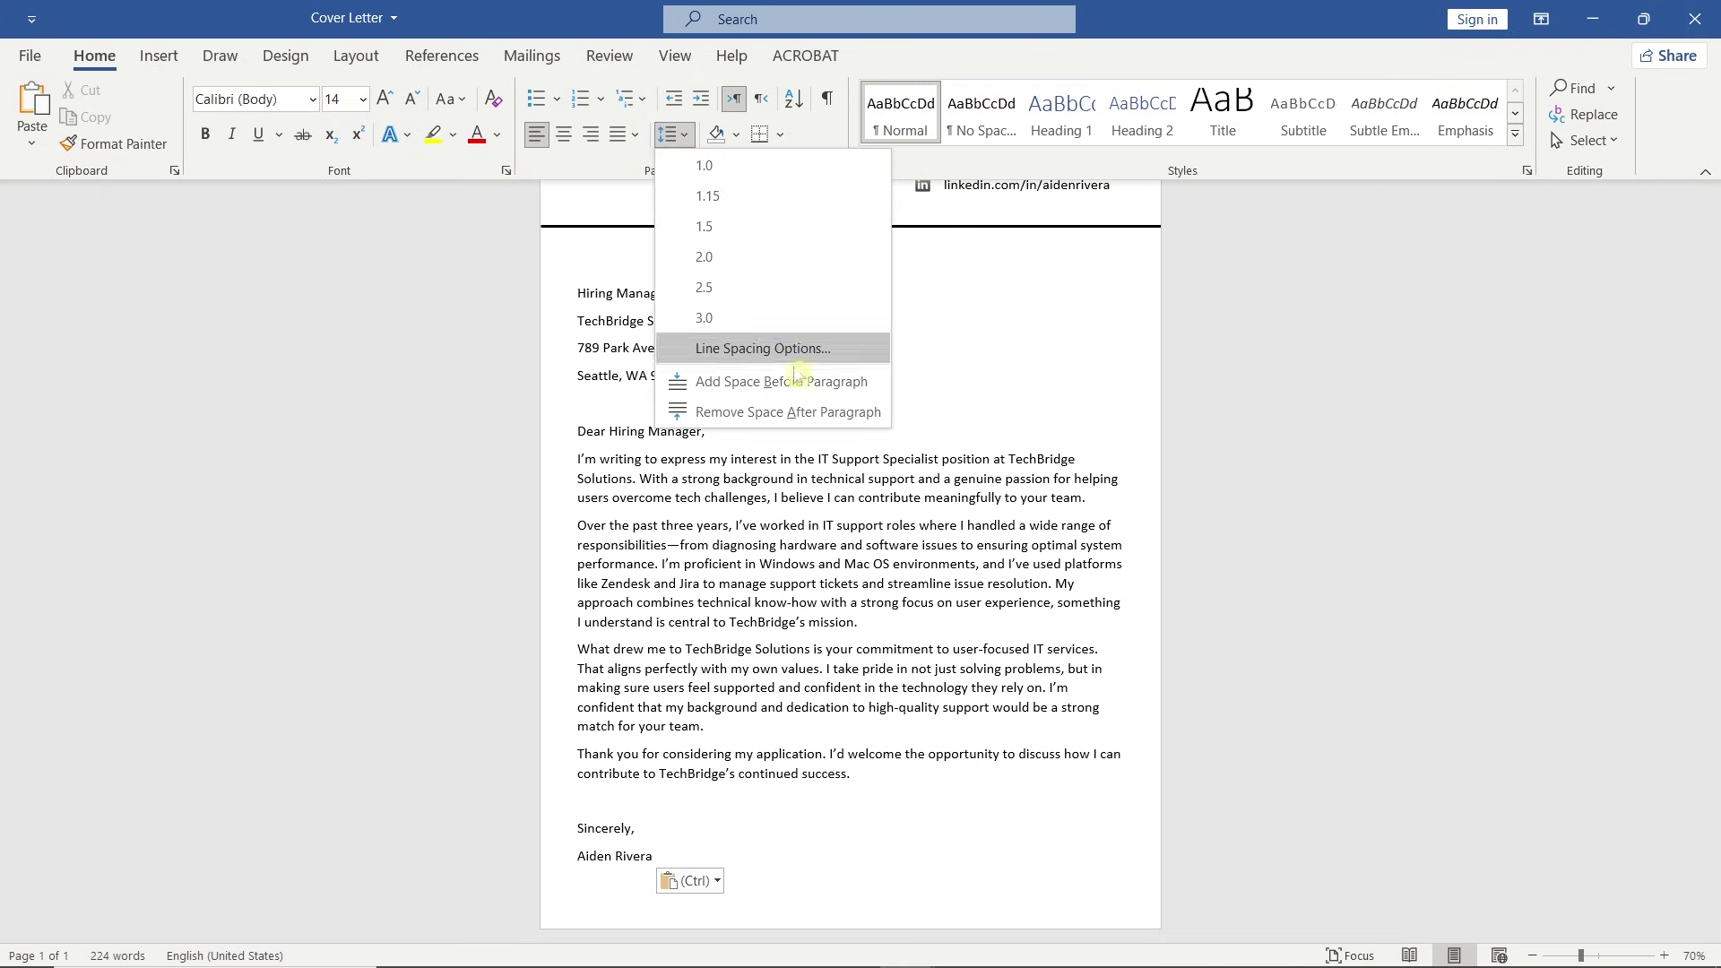
{"action": "left_click", "coordinate": [885, 414]}
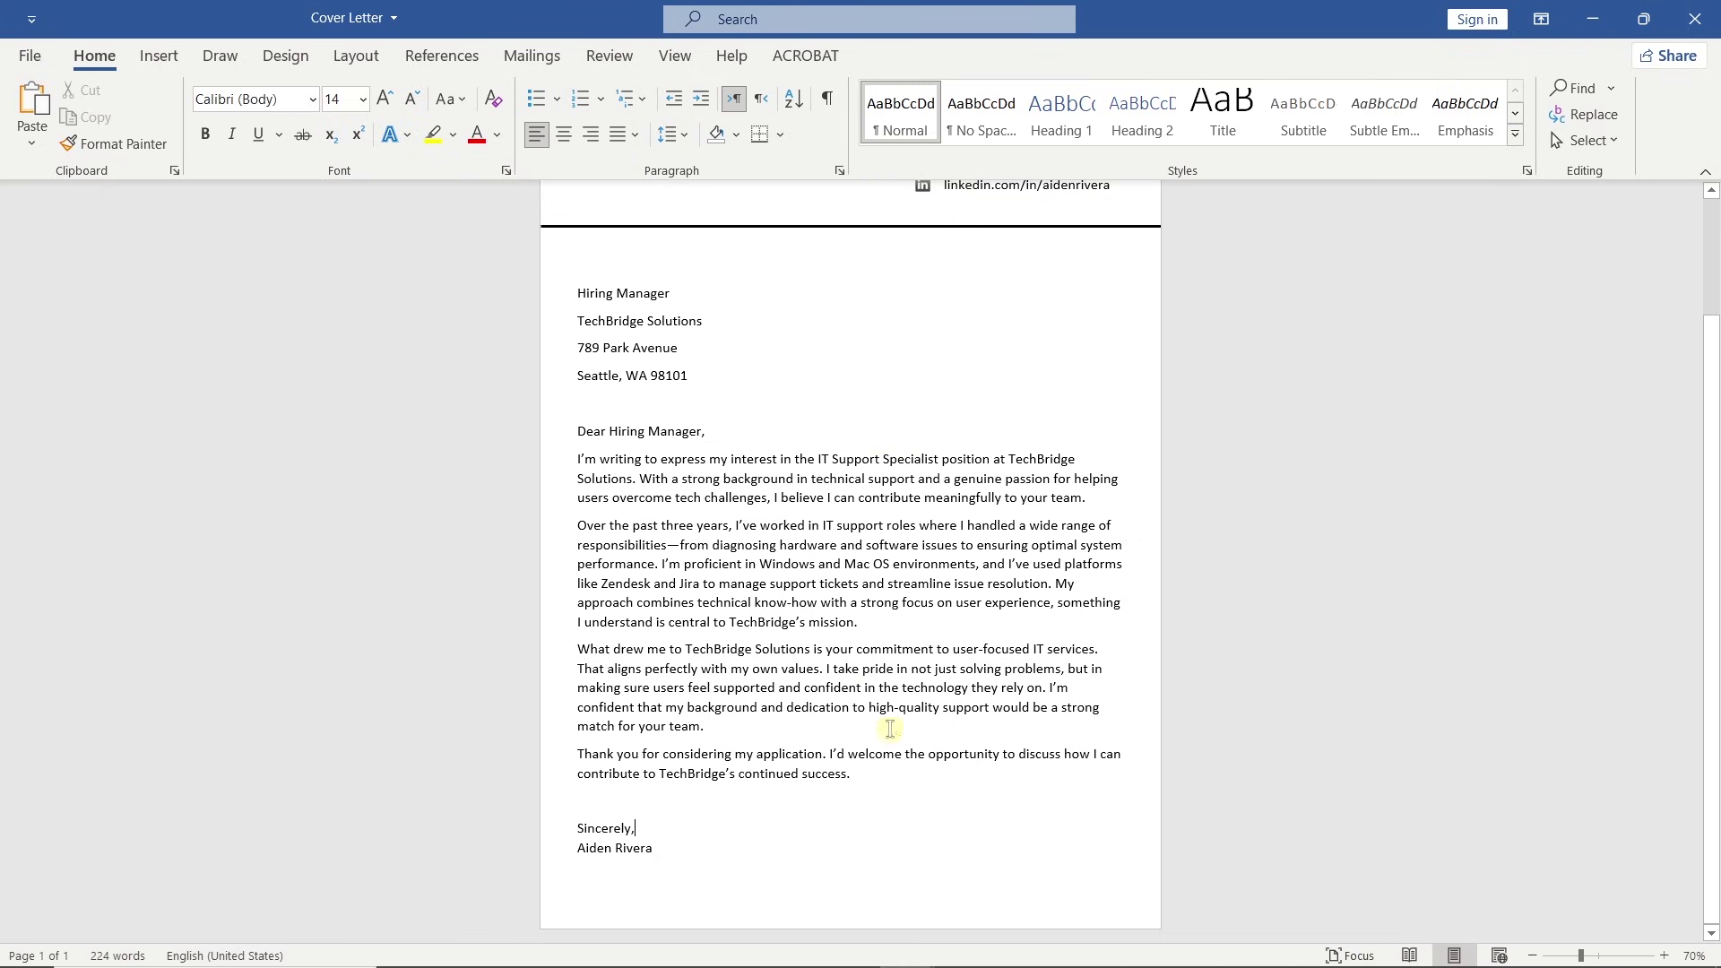
{"action": "left_click_drag", "start_coordinate": [885, 780], "coordinate": [560, 461]}
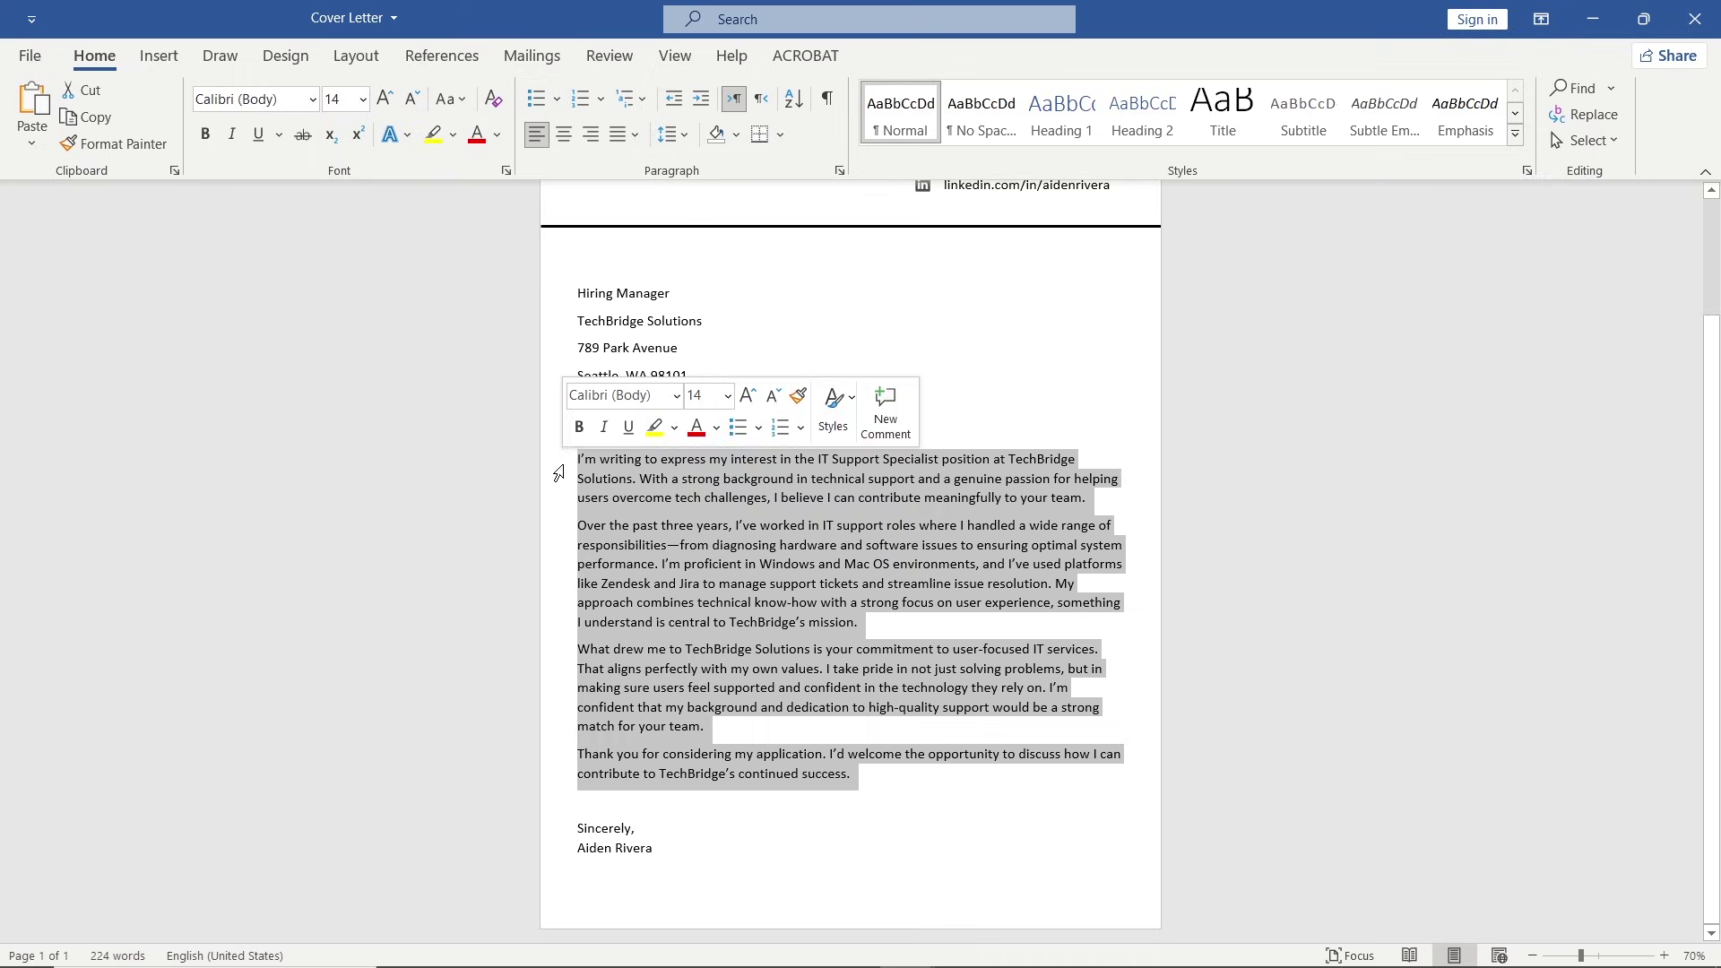
{"action": "left_click", "coordinate": [635, 134]}
{"action": "left_click", "coordinate": [681, 165]}
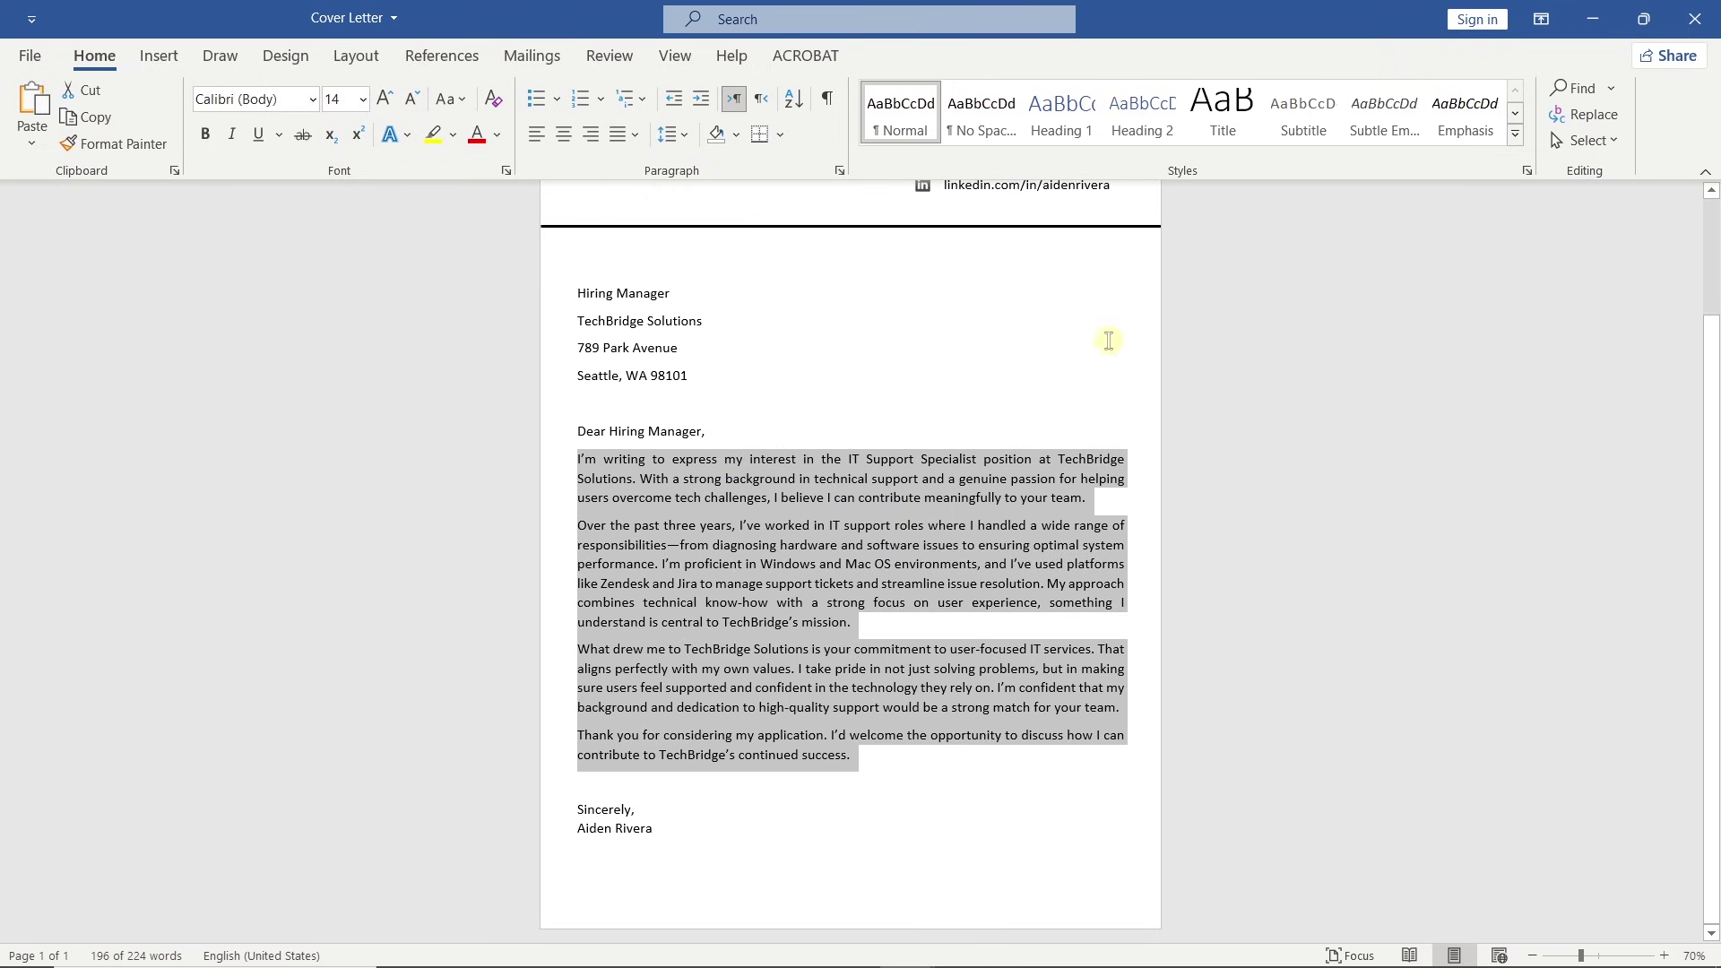
{"action": "left_click", "coordinate": [1204, 369]}
{"action": "scroll", "coordinate": [1204, 369], "scroll_direction": "down", "scroll_amount": 1, "text": "ctrl"}
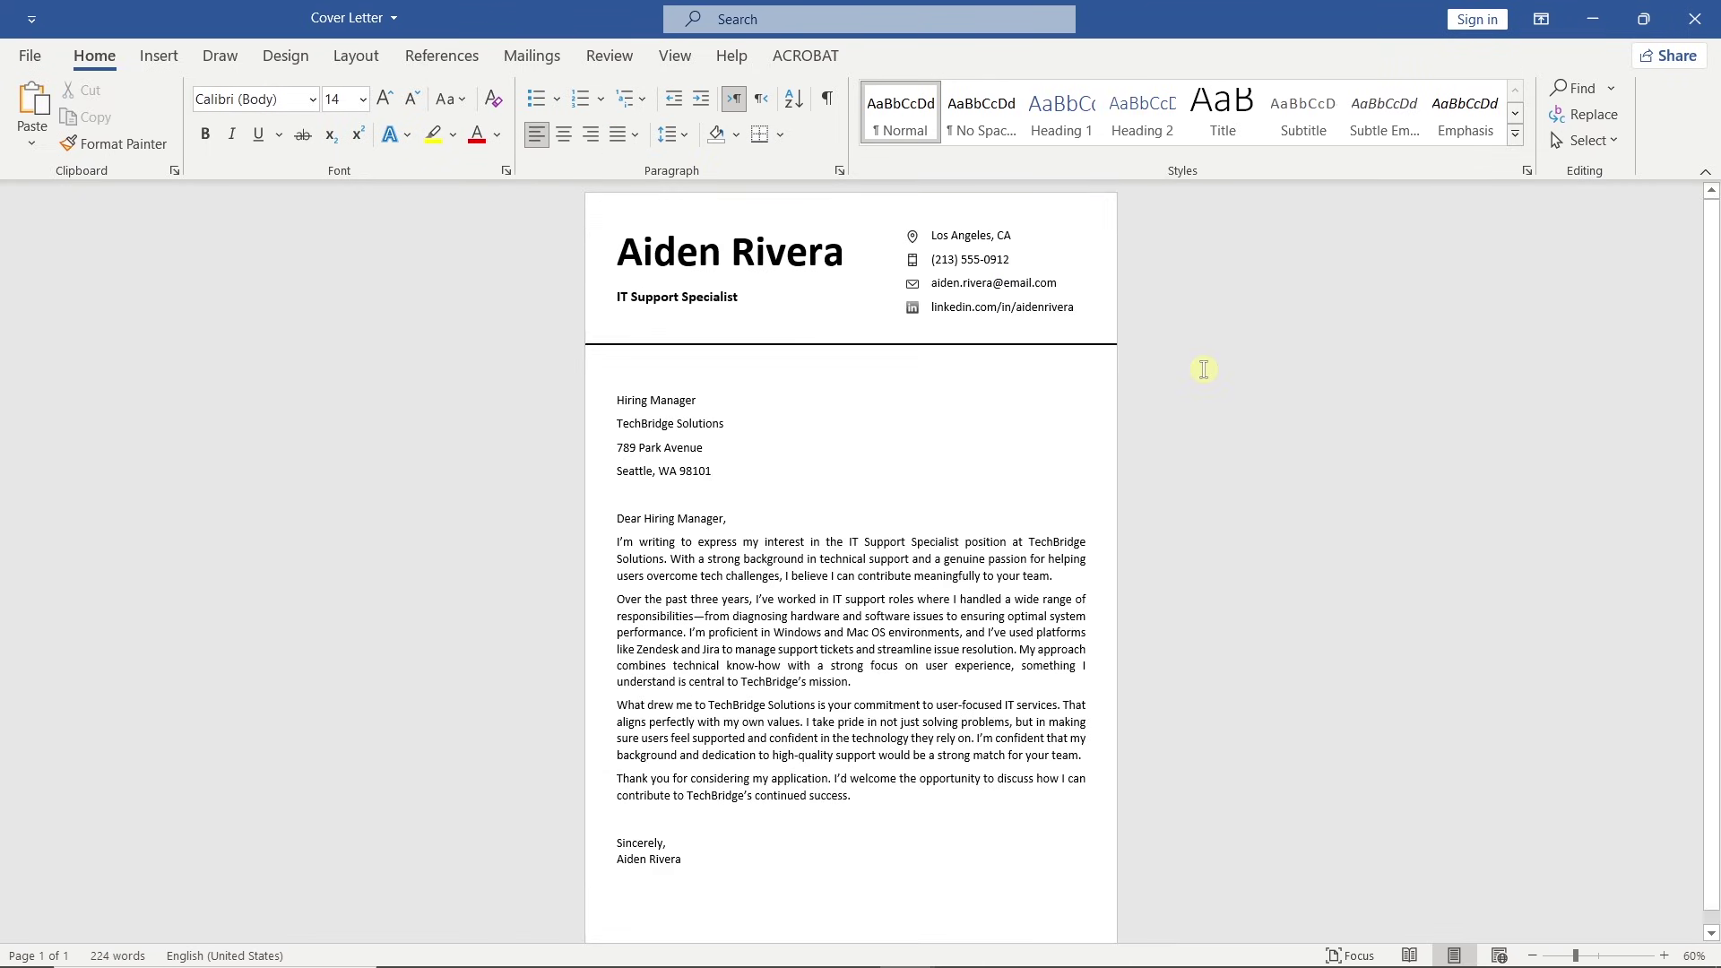